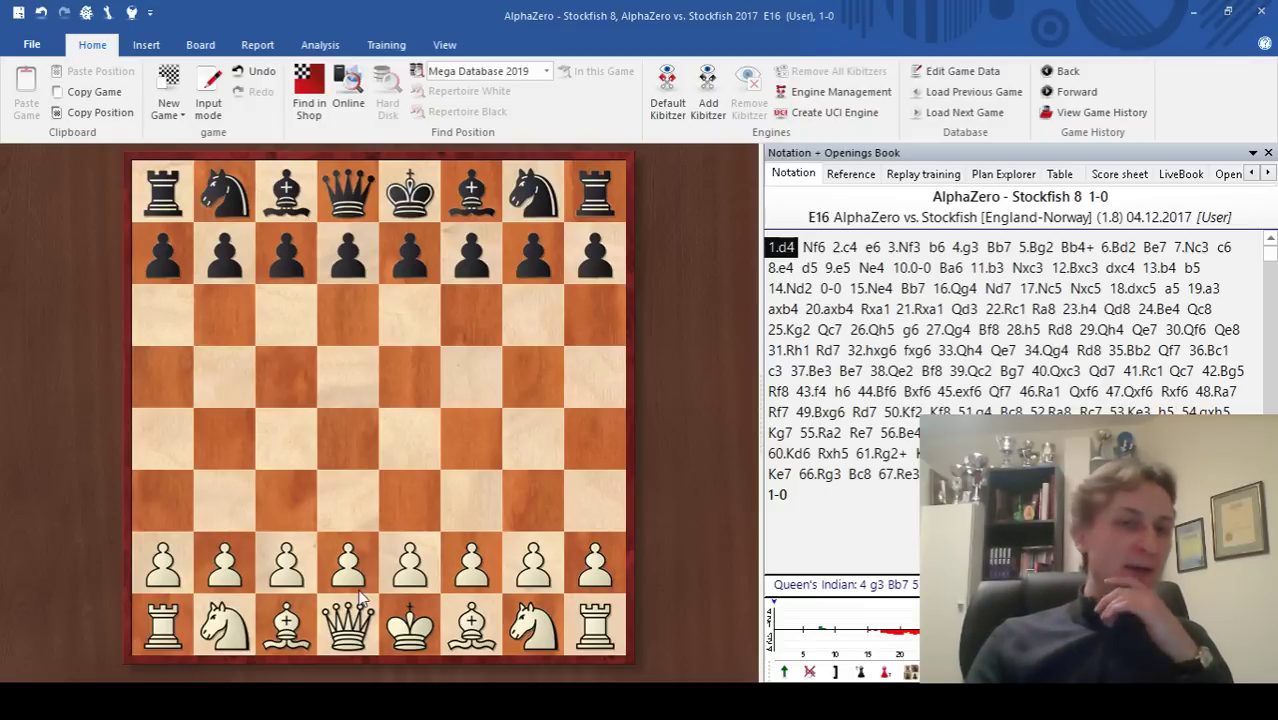
# - Start Stockfish 10 as the kibitzer on the AlphaZero–Stockfish starting position, showing +0.72
pyautogui.hotkey('alt', 'F2')
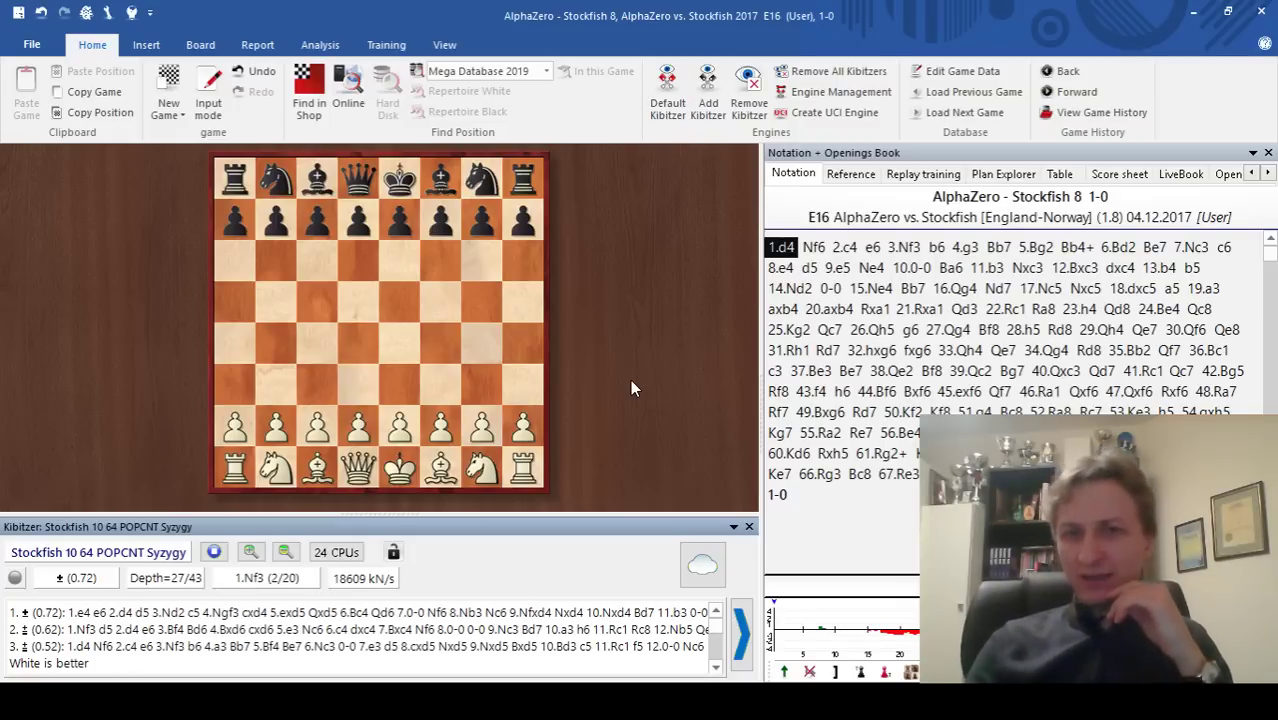
# - Step through the opening from 2.c4 to 9...Ne4, where Stockfish shows +0.50
pyautogui.press('Right')
pyautogui.press('Right')
pyautogui.press('Right')
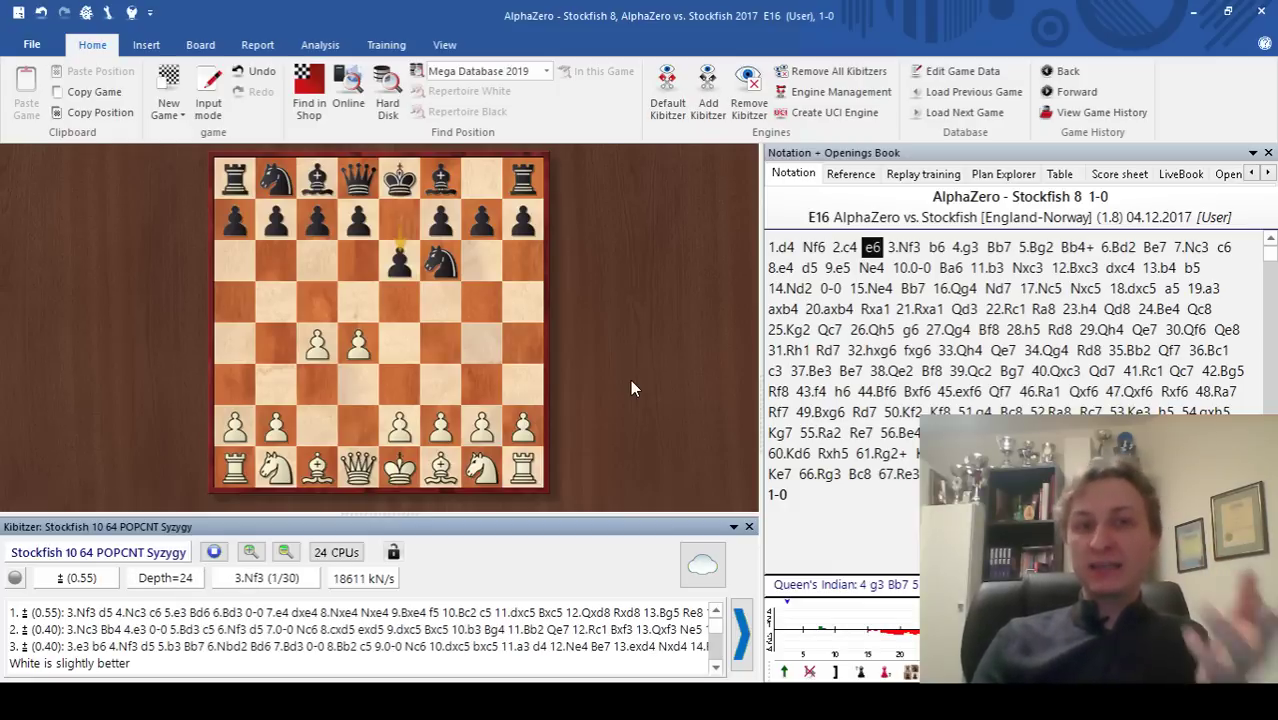
pyautogui.press('Right')
pyautogui.press('Right')
pyautogui.press('Right')
pyautogui.press('Right')
pyautogui.press('Right')
pyautogui.press('Right')
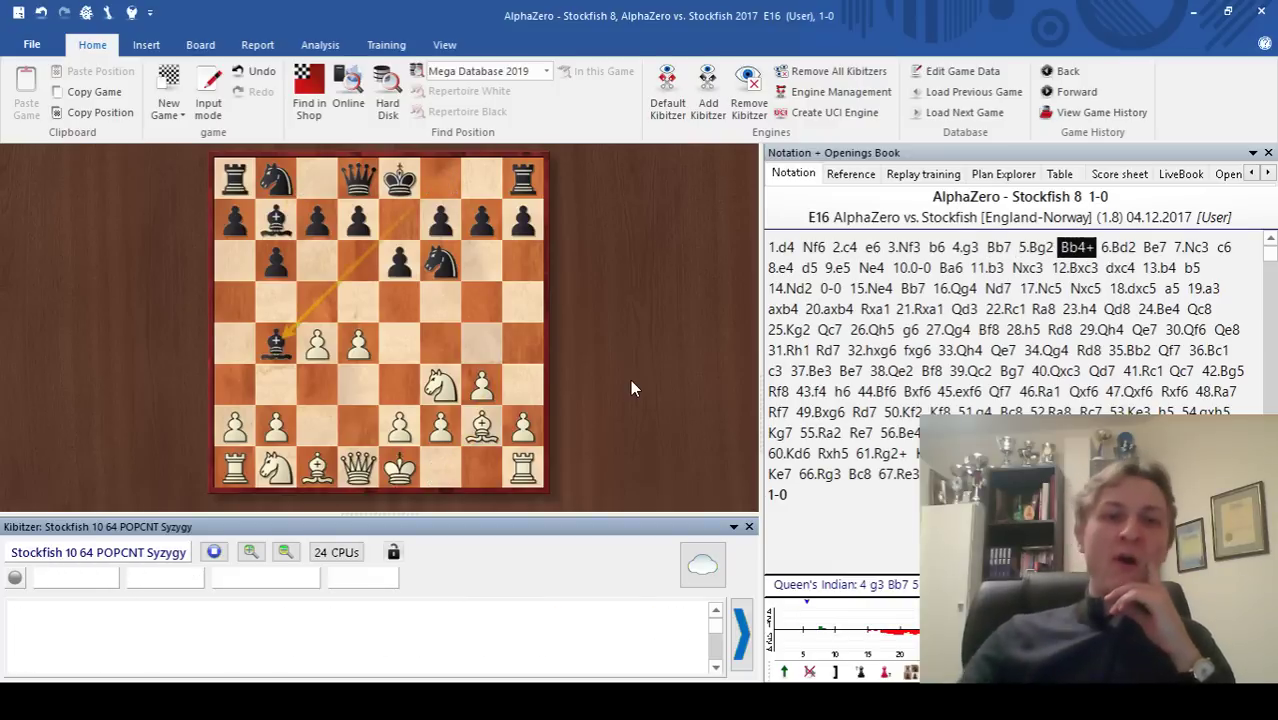
pyautogui.press('Right')
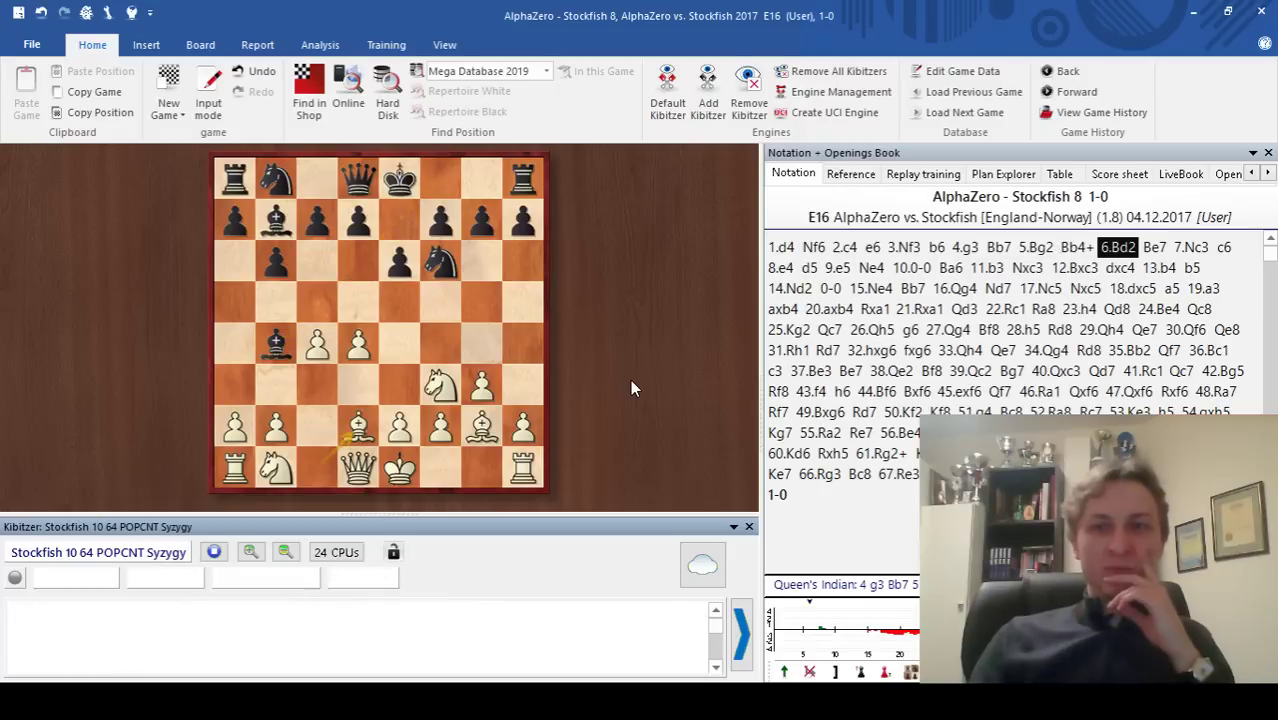
pyautogui.press('Right')
pyautogui.press('Right')
pyautogui.press('Right')
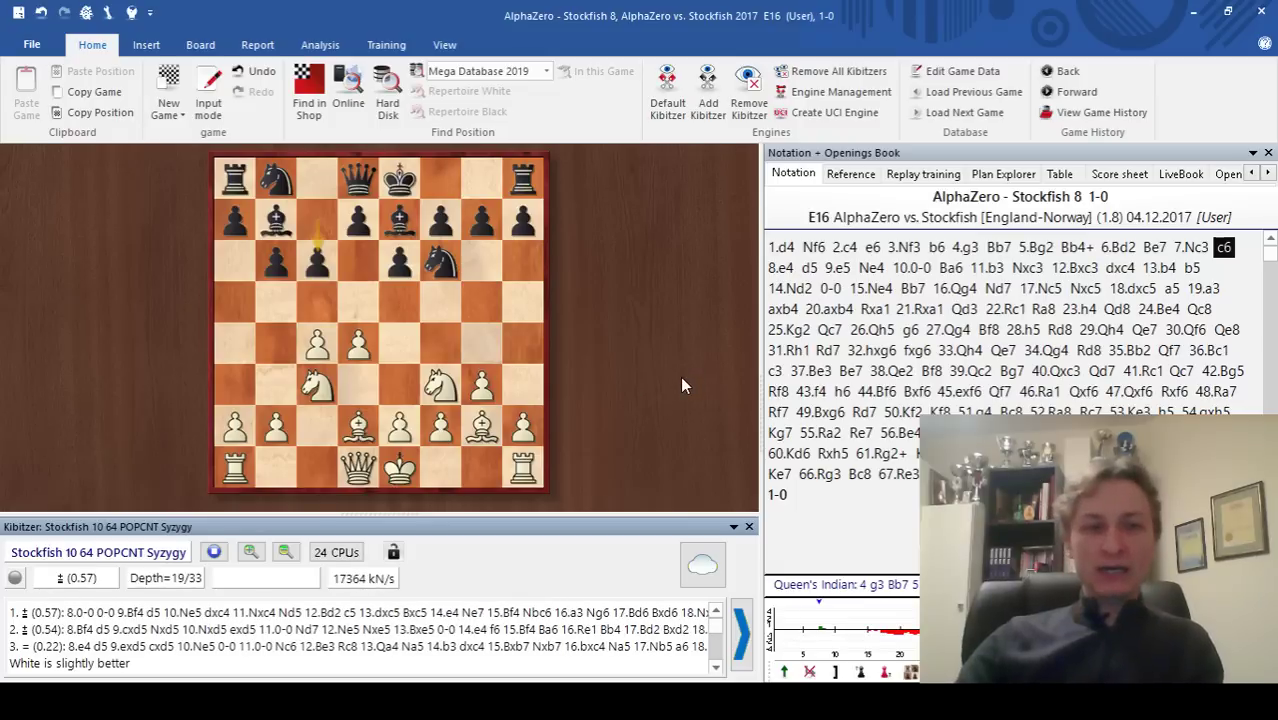
pyautogui.press('Right')
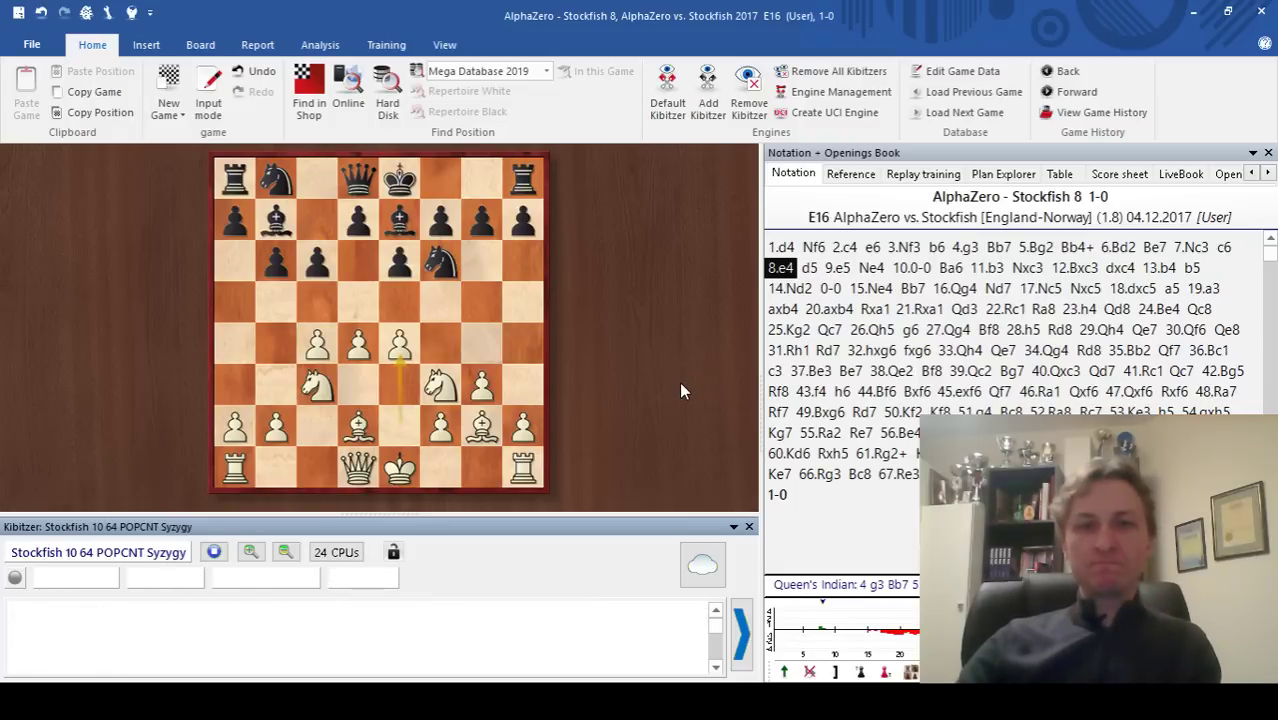
pyautogui.press('Right')
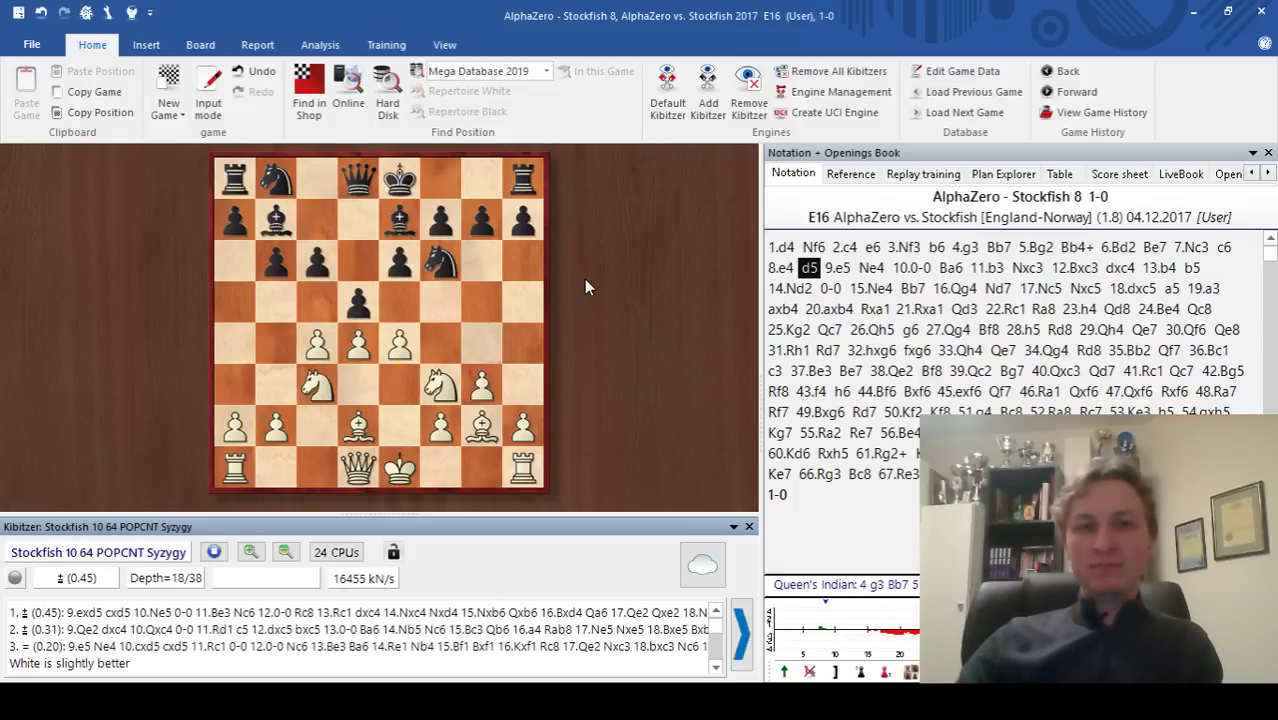
pyautogui.press('Right')
pyautogui.press('Right')
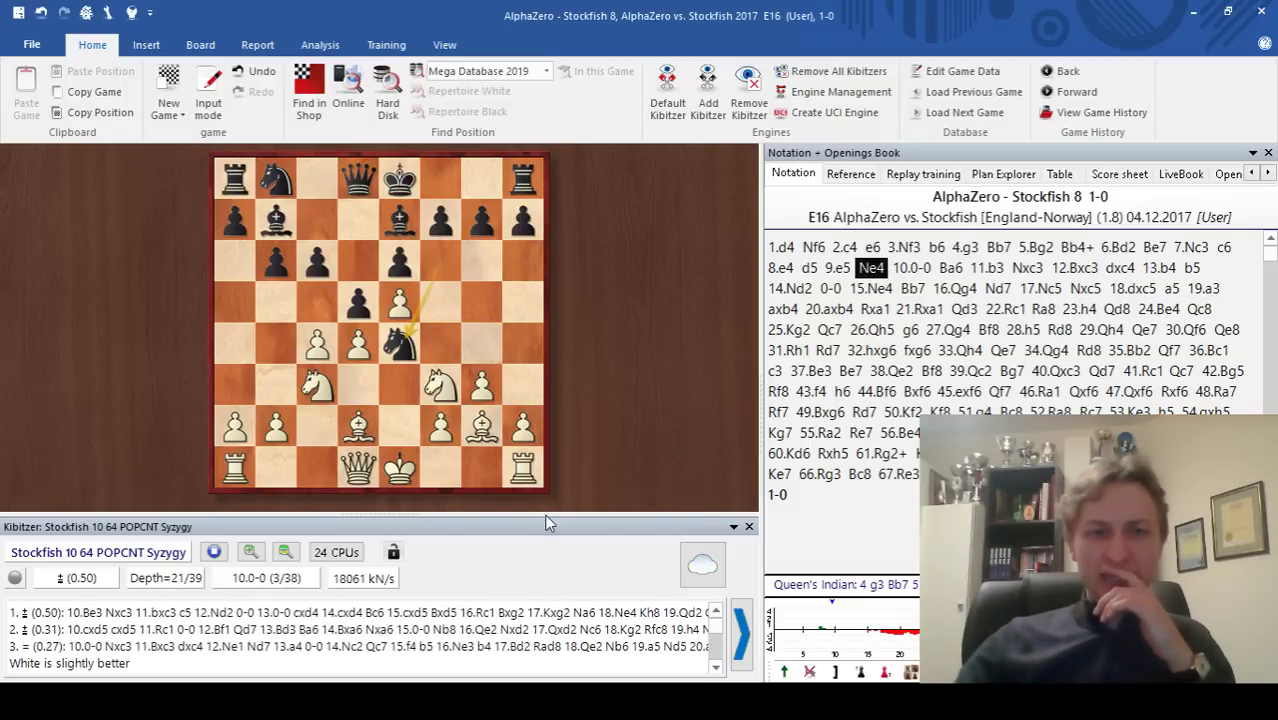
# - Look up the 9 online database games reaching 9...Ne4, then close the results
pyautogui.hotkey('alt', 'o')
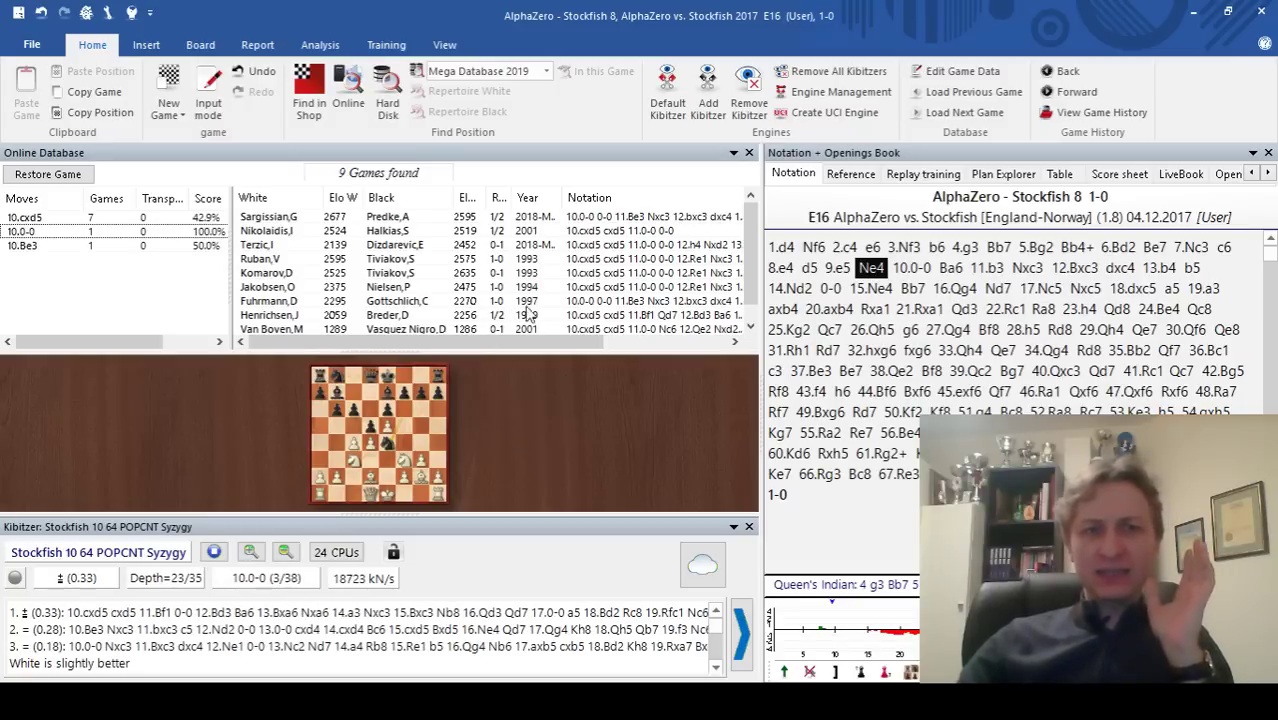
pyautogui.click(749, 153)
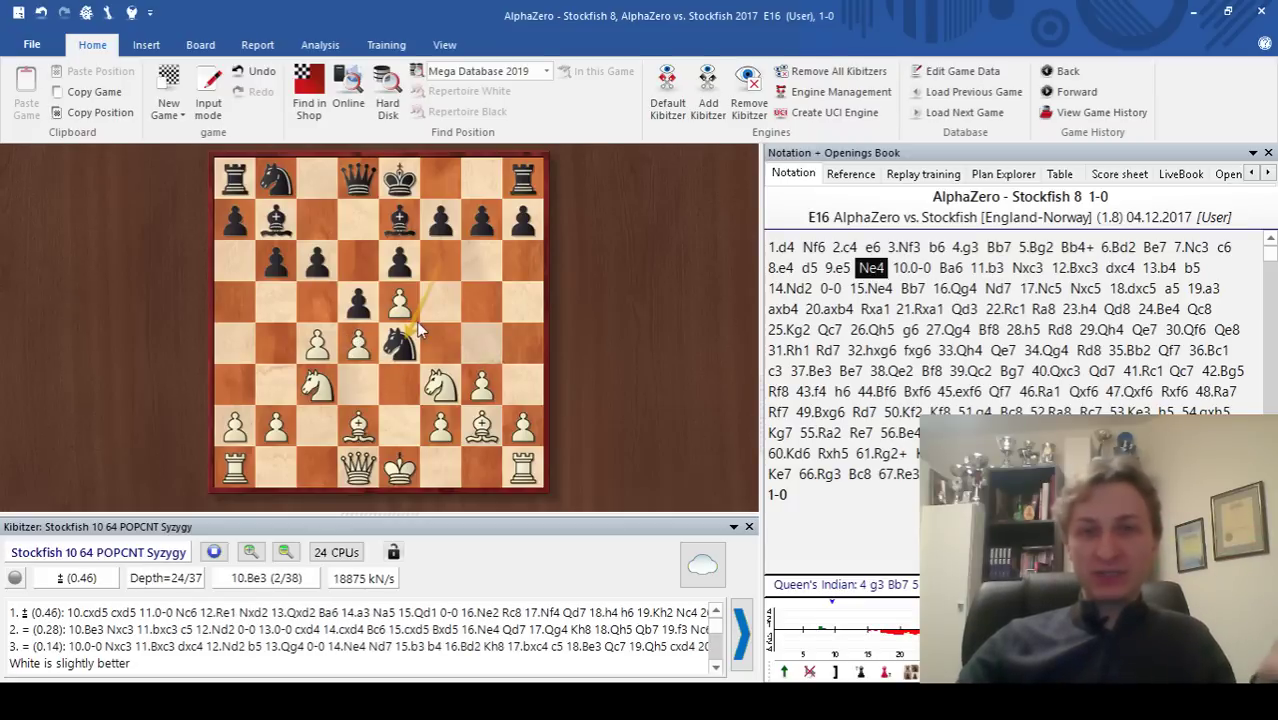
# - Replay 10.0-0 through 13...b5, where Stockfish rates the position −0.09
pyautogui.press('Right')
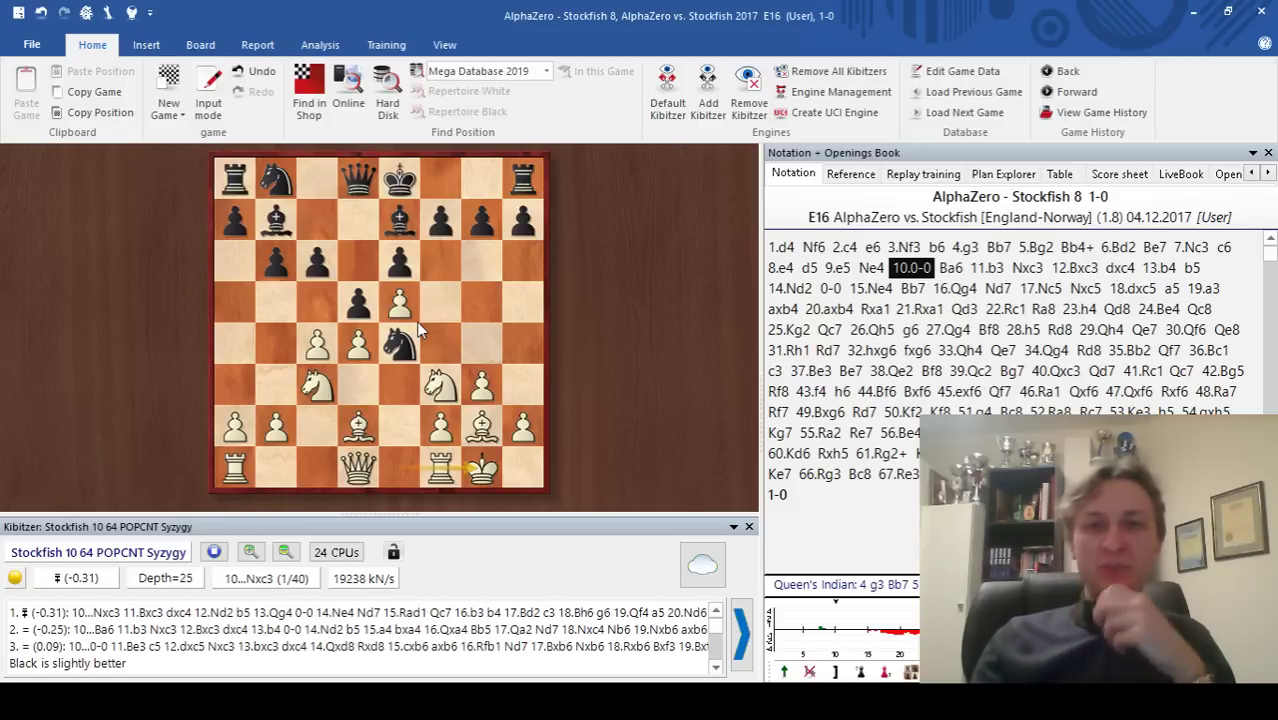
pyautogui.press('Right')
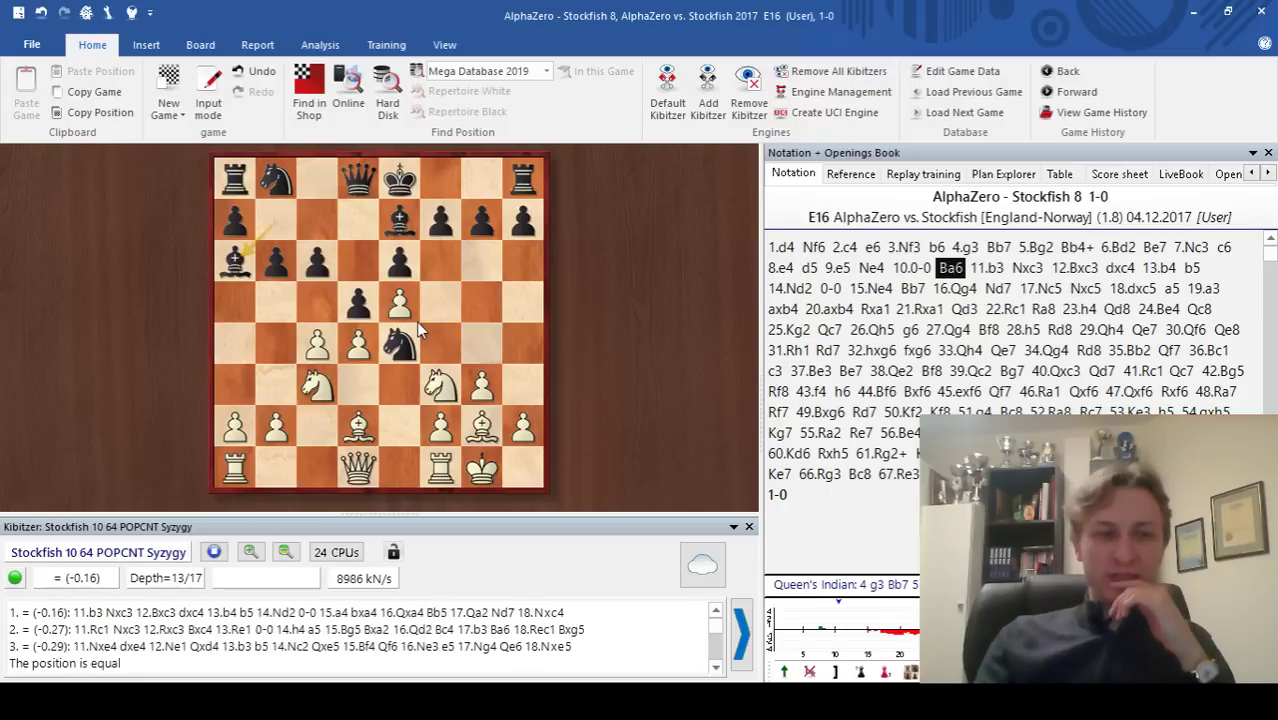
pyautogui.press('Right')
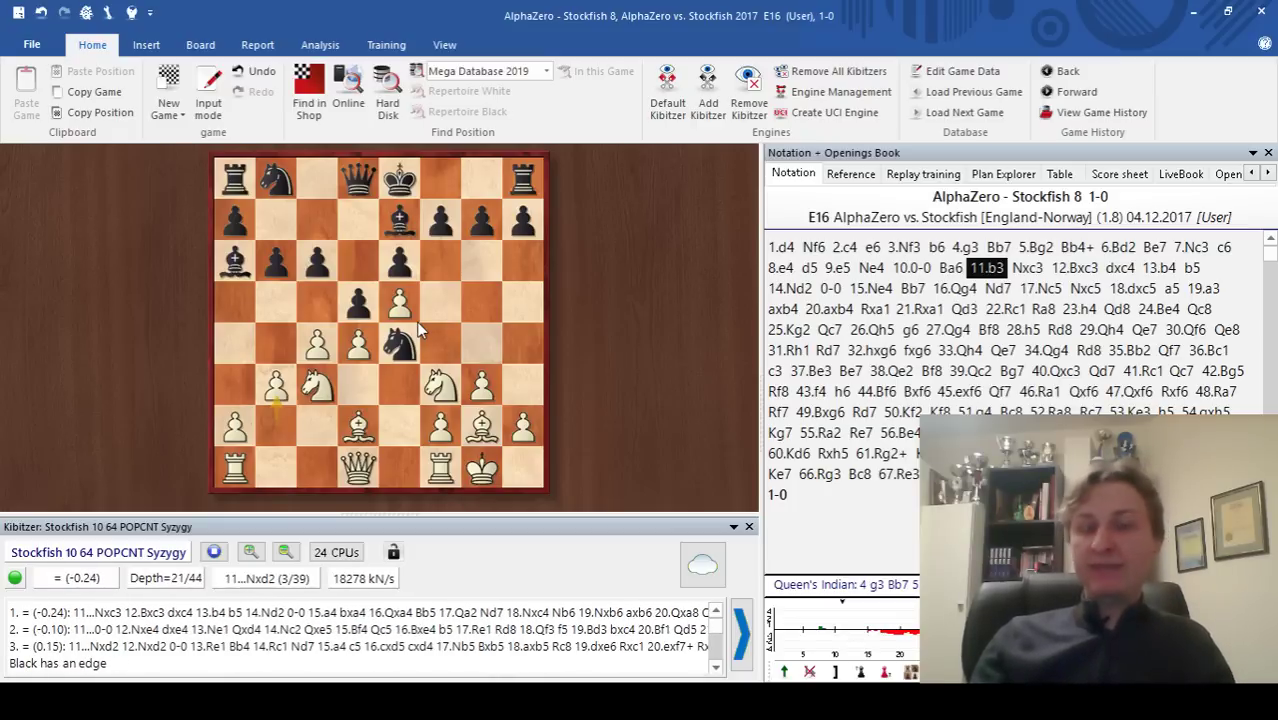
pyautogui.press('Right')
pyautogui.press('Right')
pyautogui.press('Right')
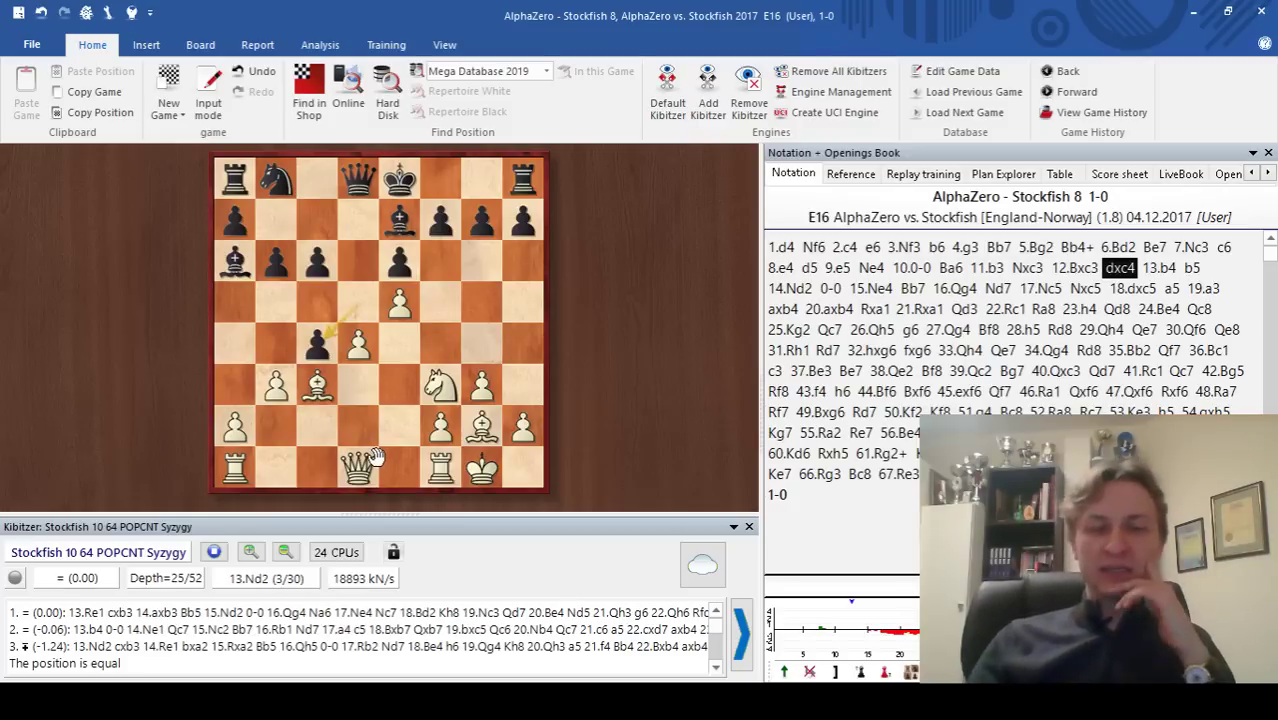
pyautogui.press('Right')
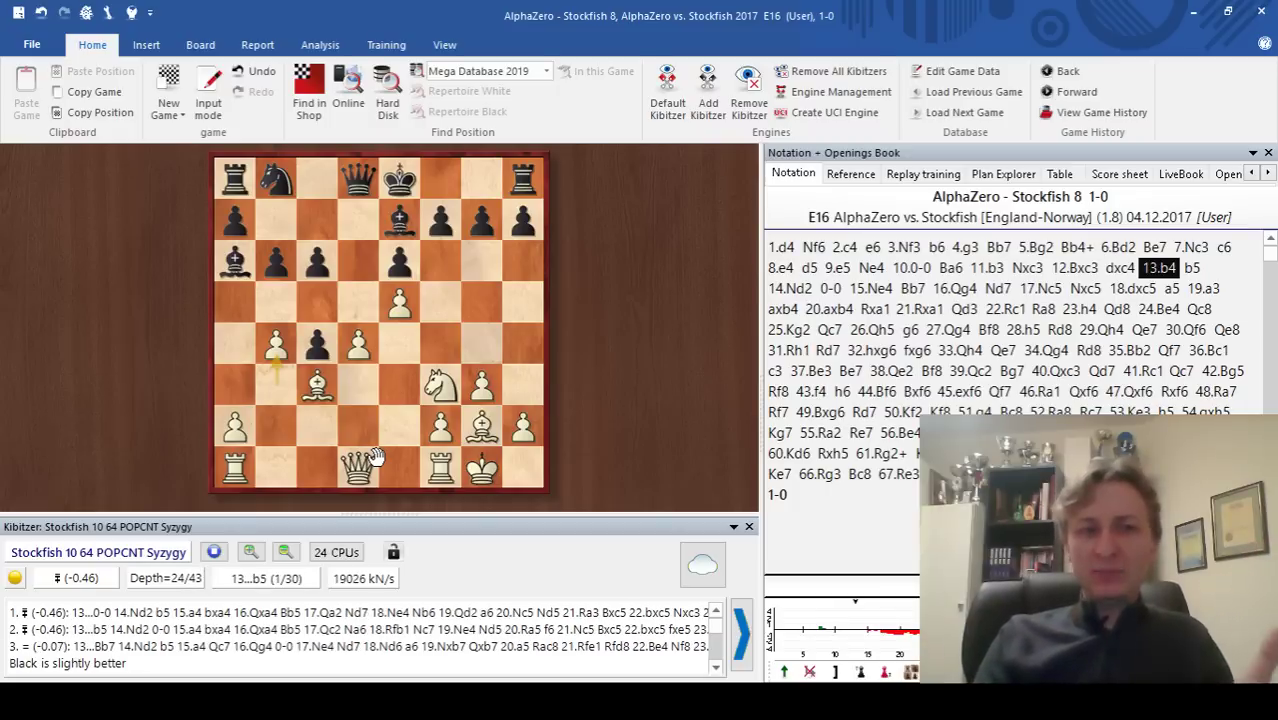
pyautogui.press('Right')
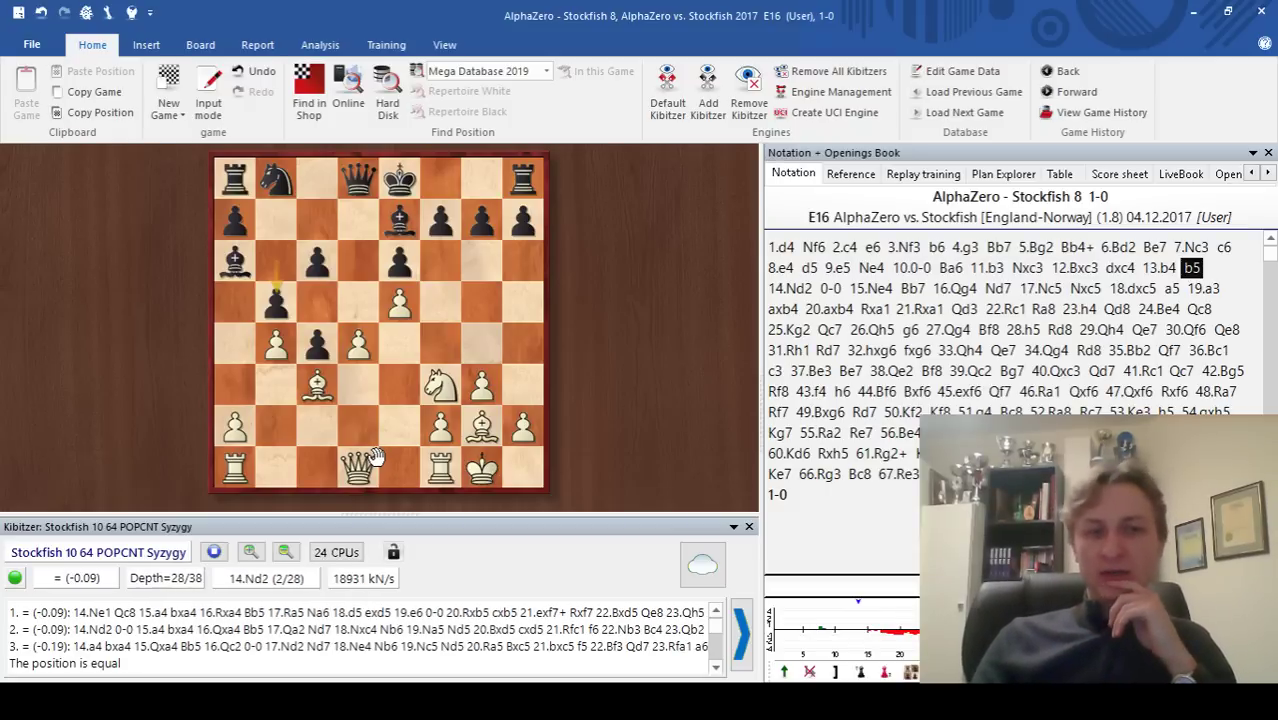
# - Advance from 14.Nd2 to 19.a3, with Stockfish at −0.13 preferring 19...axb4
pyautogui.press('Right')
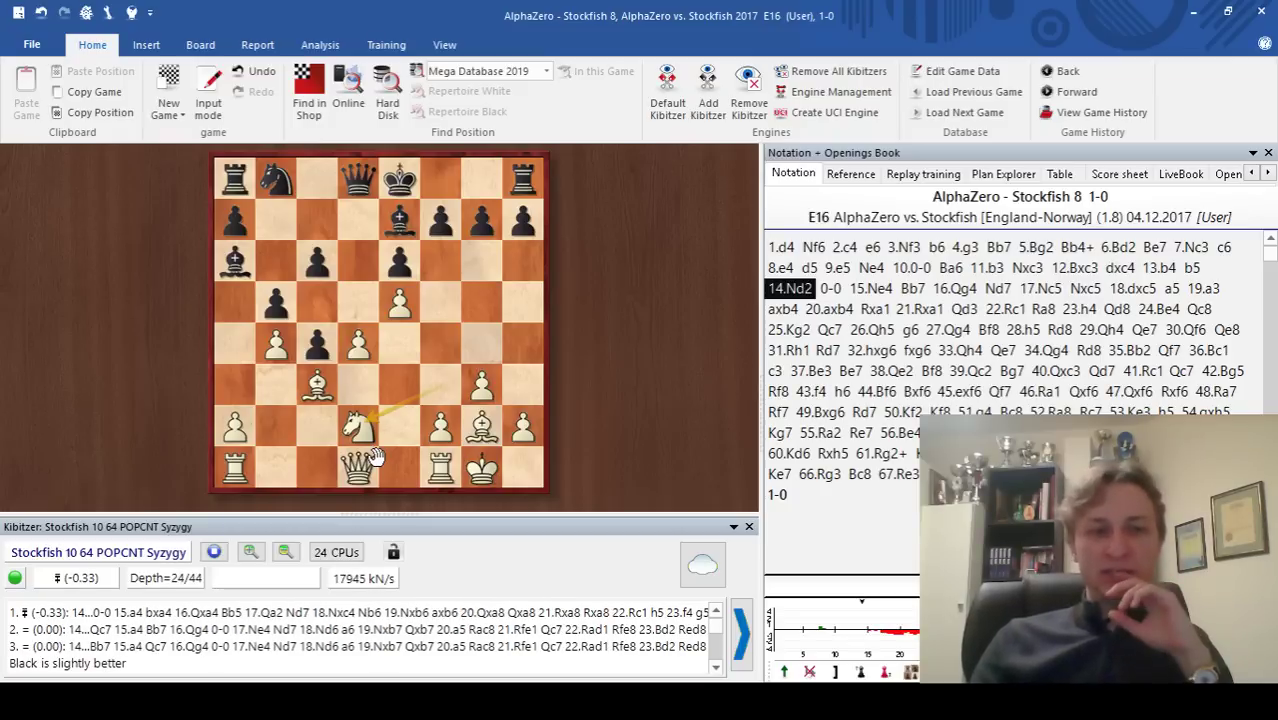
pyautogui.press('Right')
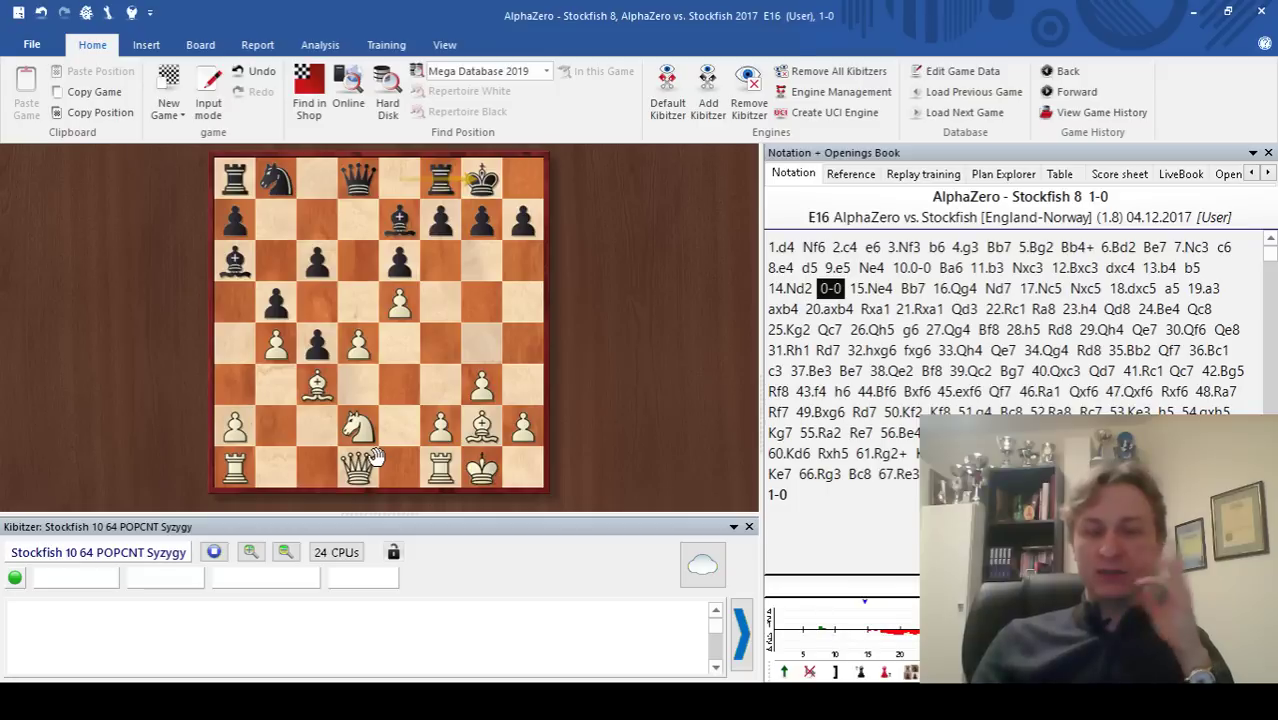
pyautogui.press('Right')
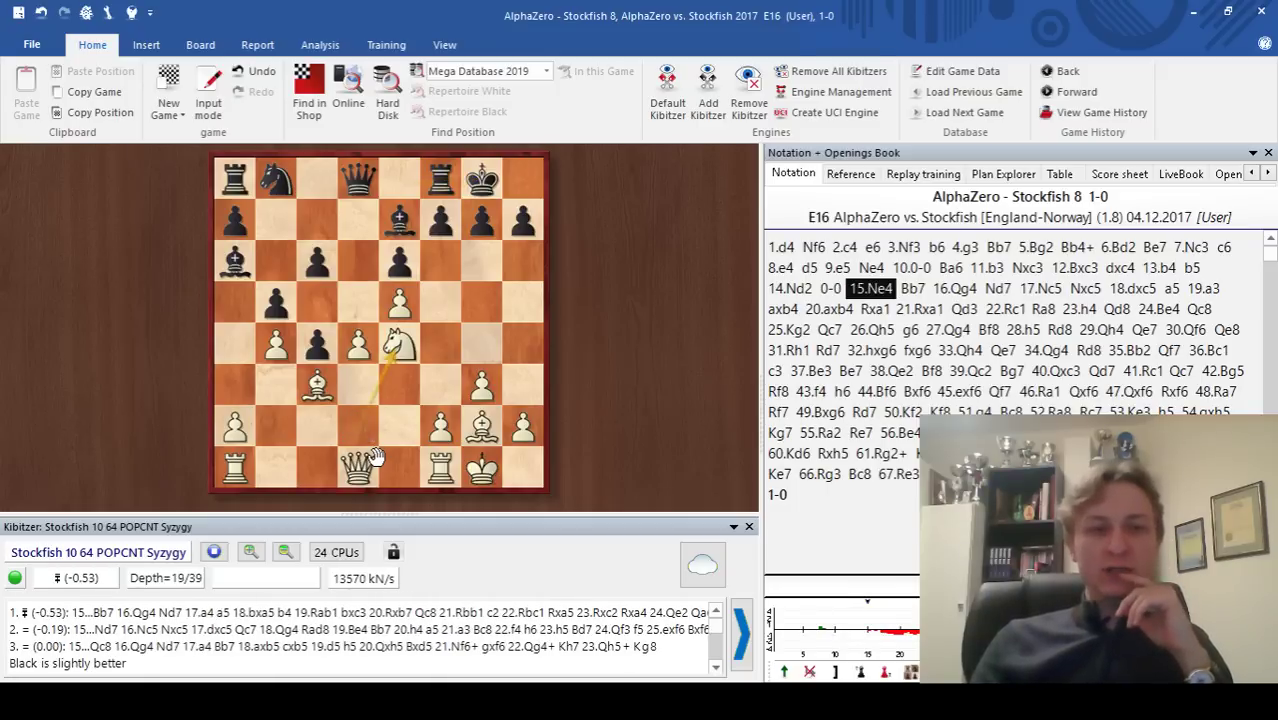
pyautogui.press('Right')
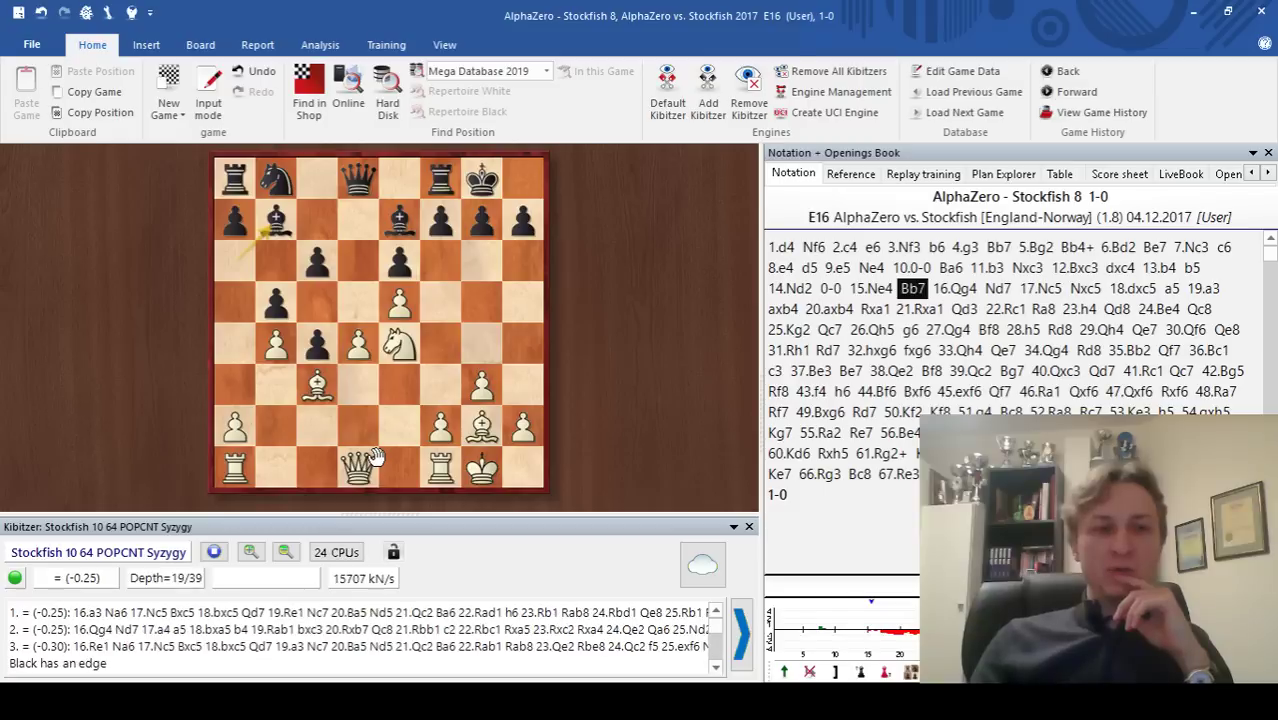
pyautogui.press('Right')
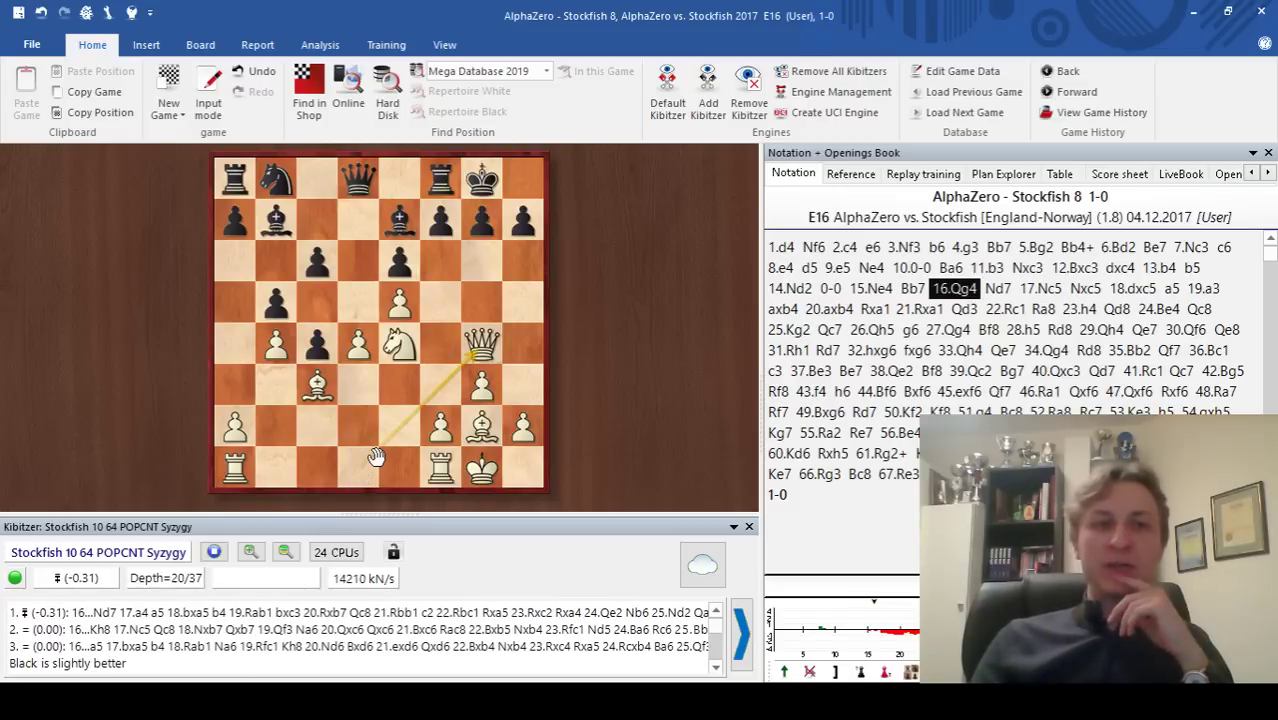
pyautogui.press('Right')
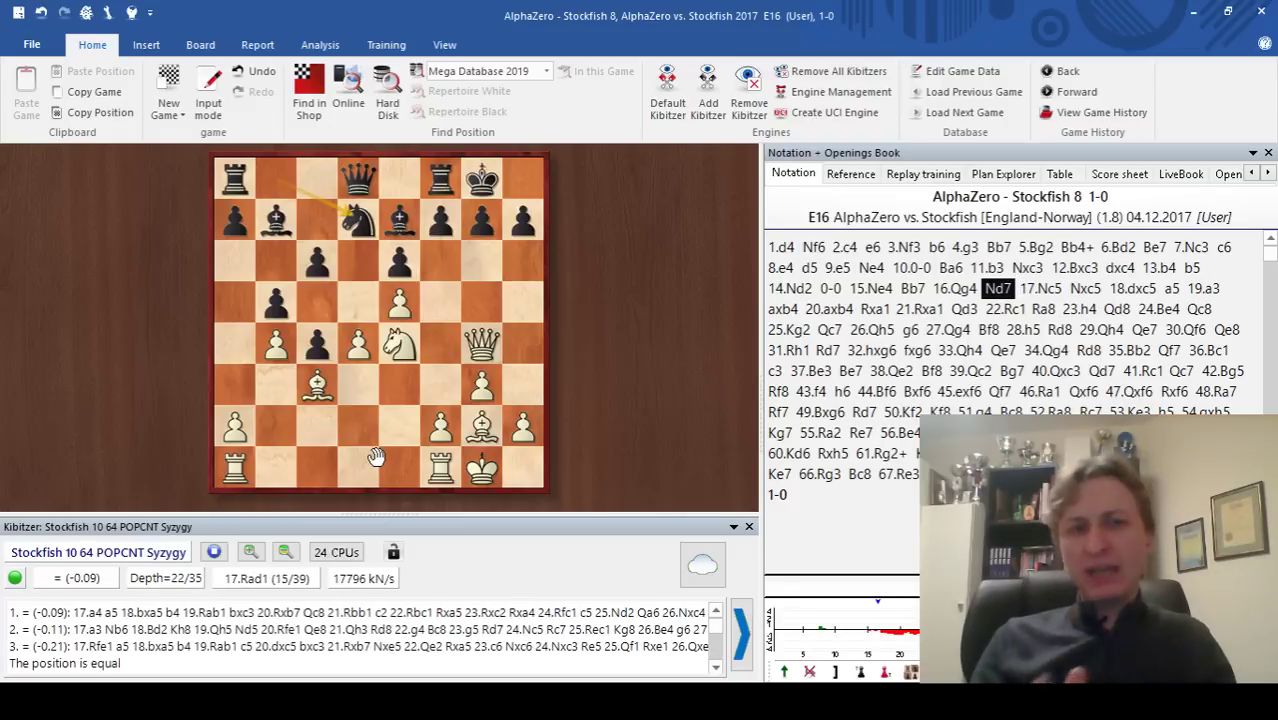
pyautogui.press('Right')
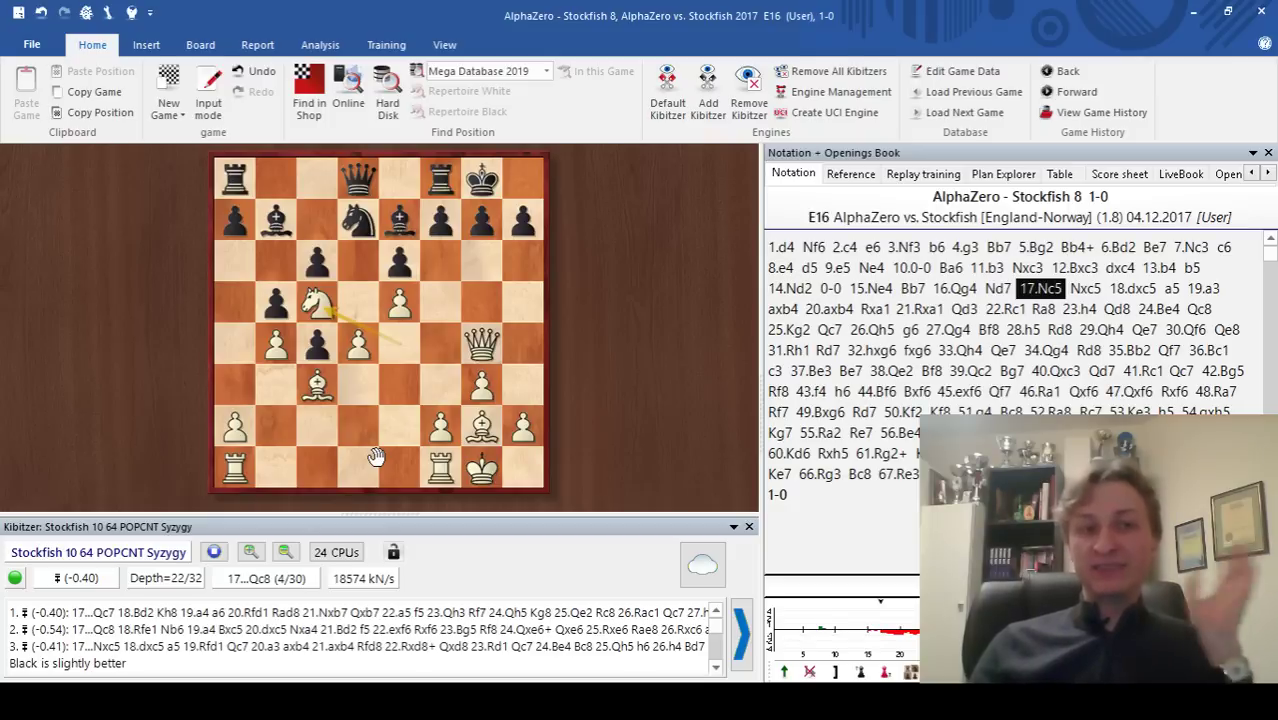
pyautogui.press('Right')
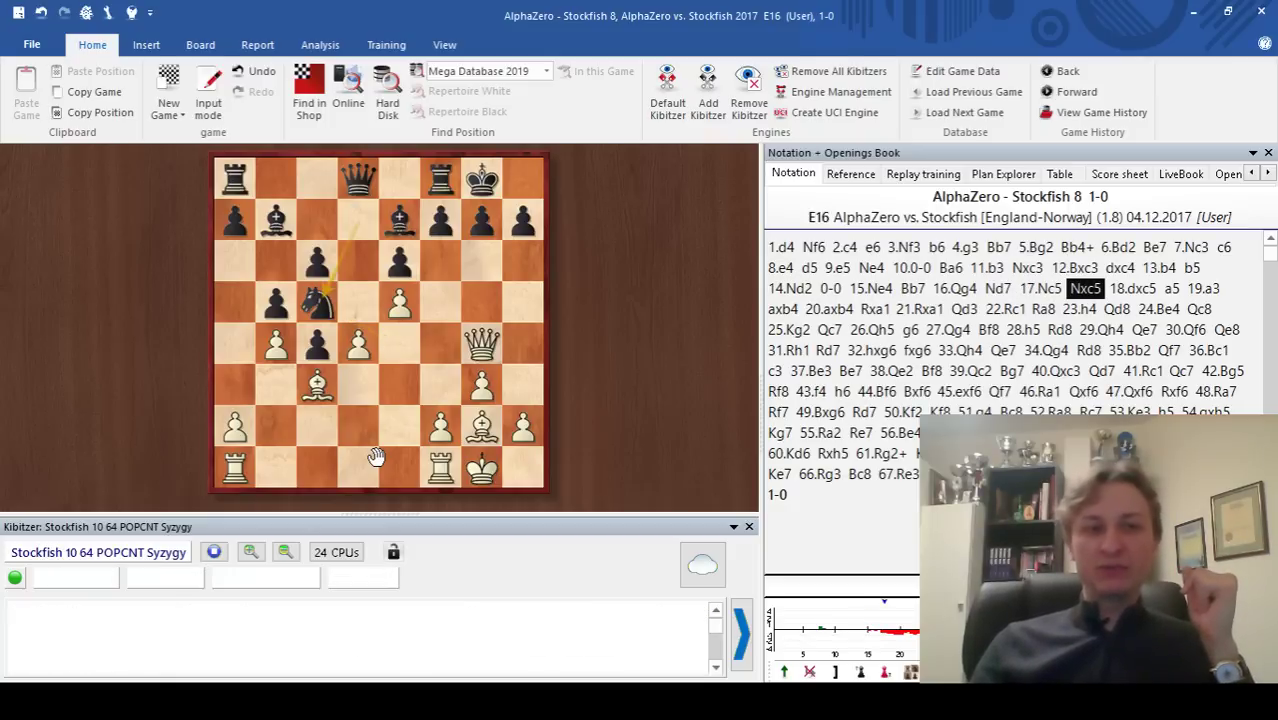
pyautogui.press('Right')
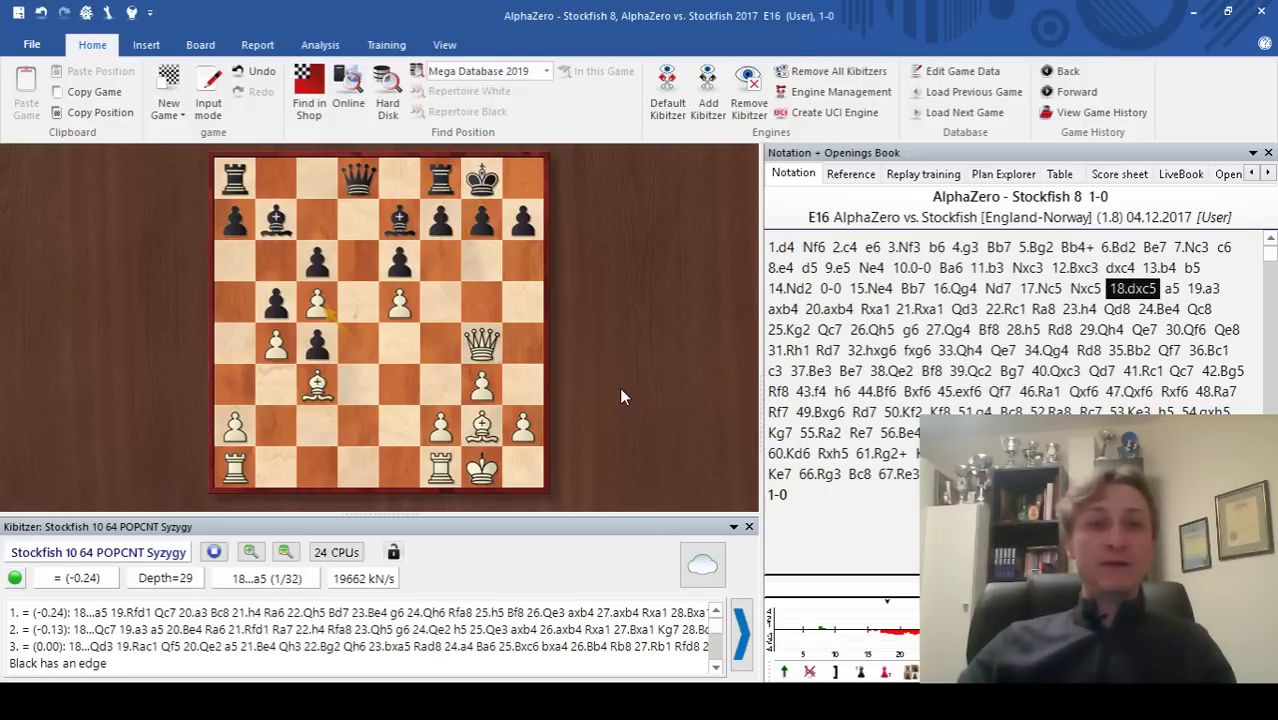
pyautogui.press('Right')
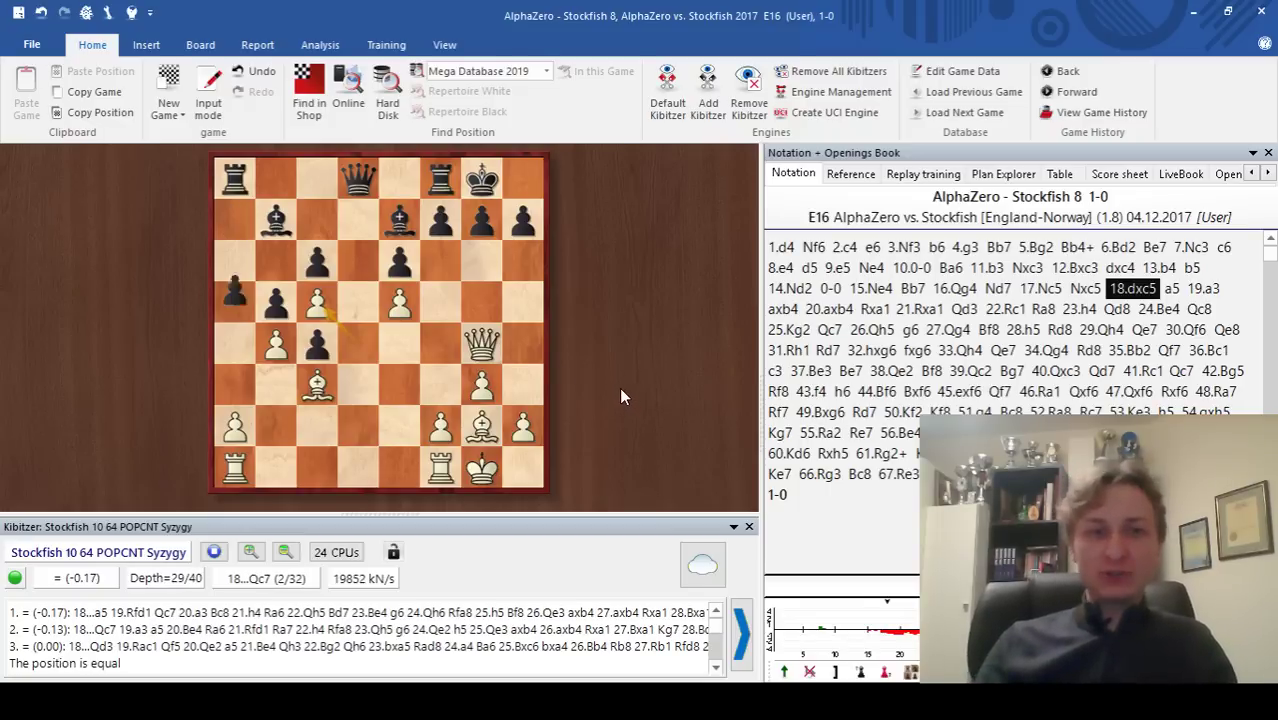
pyautogui.press('Right')
pyautogui.press('Right')
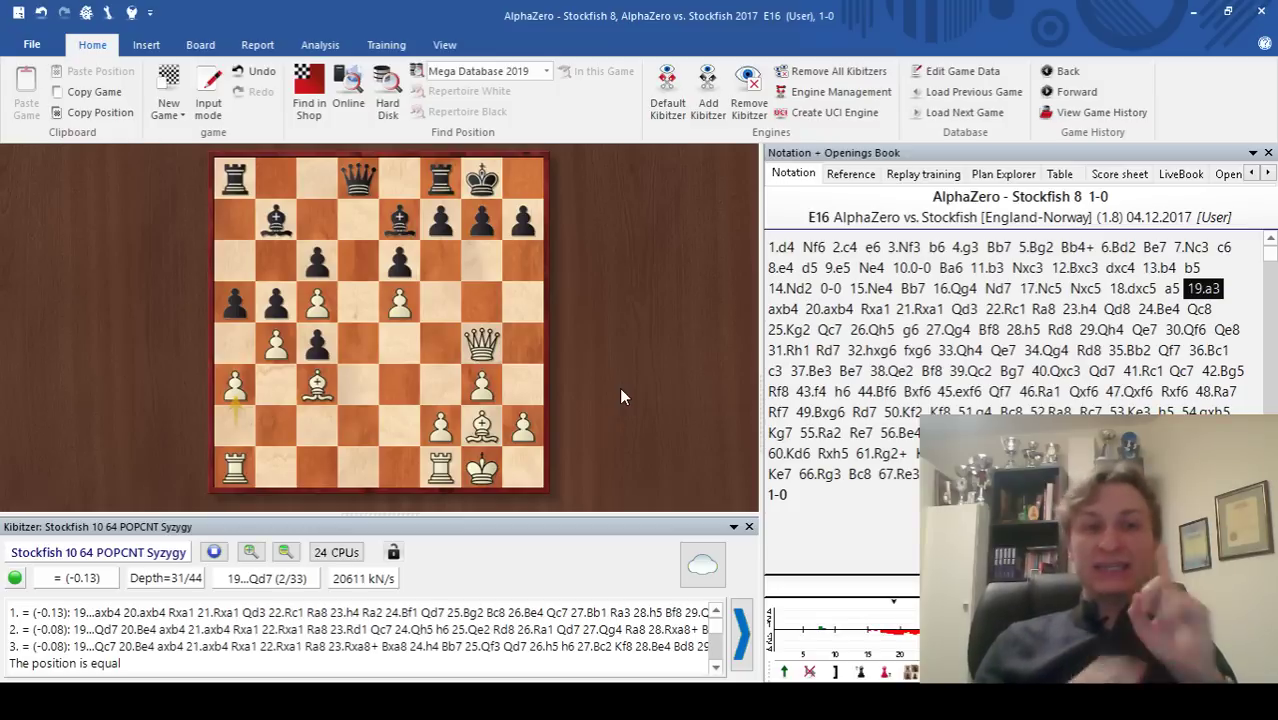
# - Highlight the c3 and b7 bishops in green and draw a green g2–c6 arrow
pyautogui.keyDown('alt'); pyautogui.click(317, 385); pyautogui.keyUp('alt')
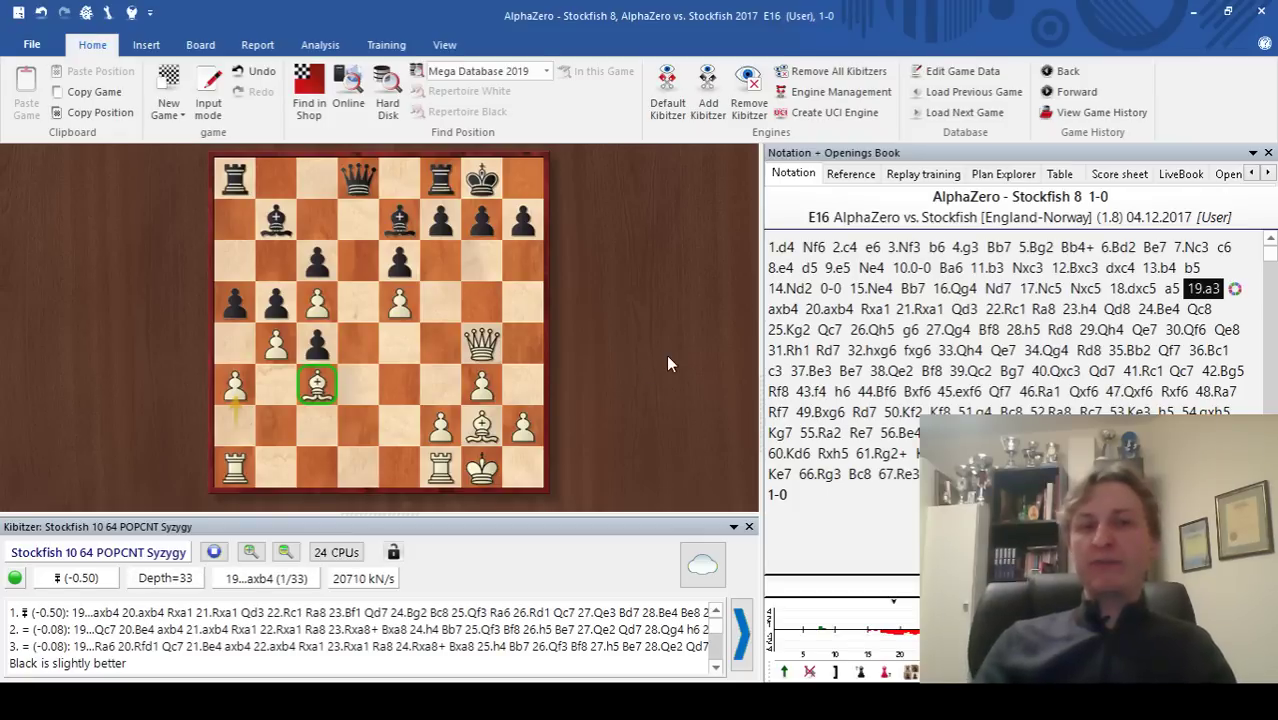
pyautogui.moveTo(482, 427); pyautogui.dragTo(340, 270)
pyautogui.keyDown('alt'); pyautogui.click(276, 219); pyautogui.keyUp('alt')
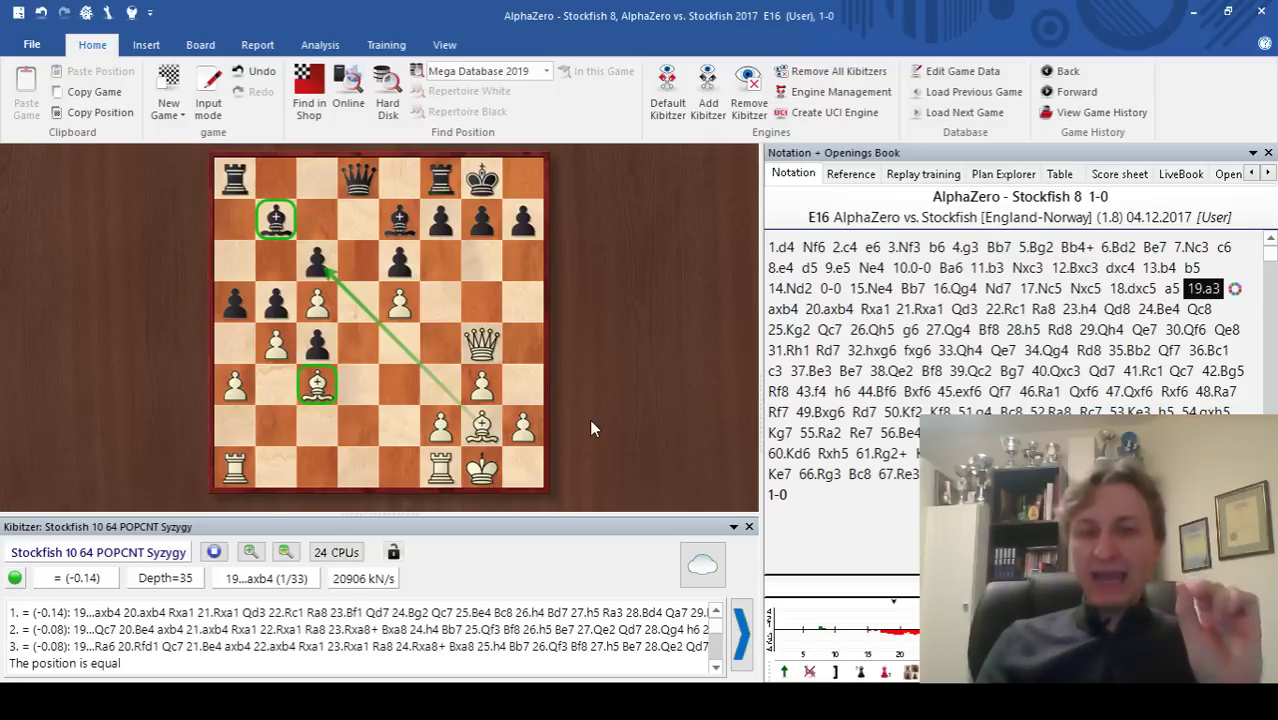
# - Play through 20.axb4 to 23...Qd8, then step back to the position after 23.h4
pyautogui.press('Right')
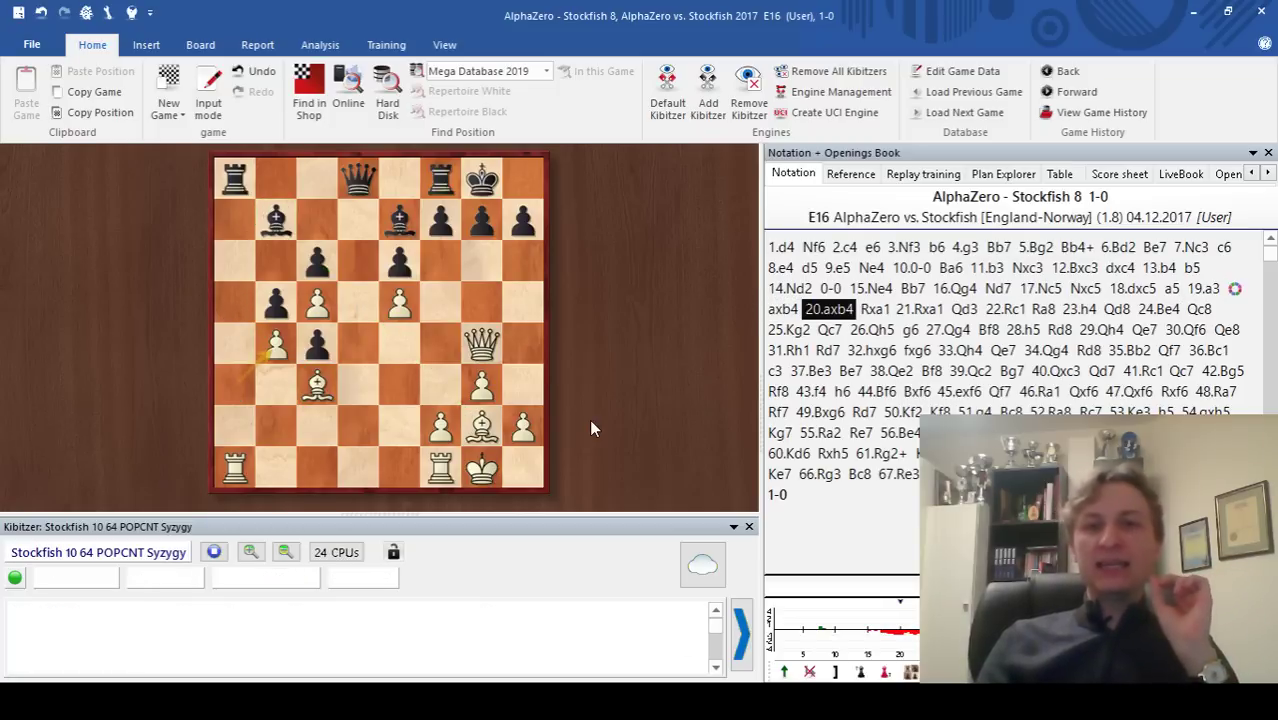
pyautogui.press('Right')
pyautogui.press('Right')
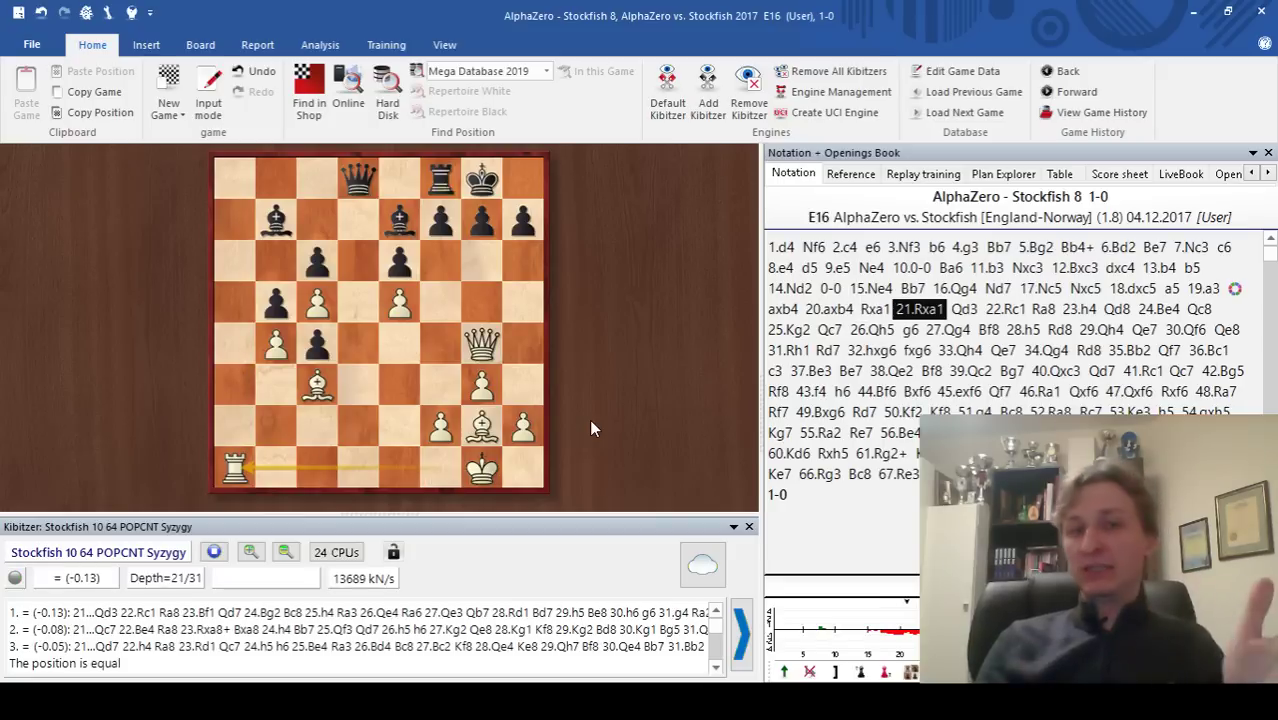
pyautogui.press('Right')
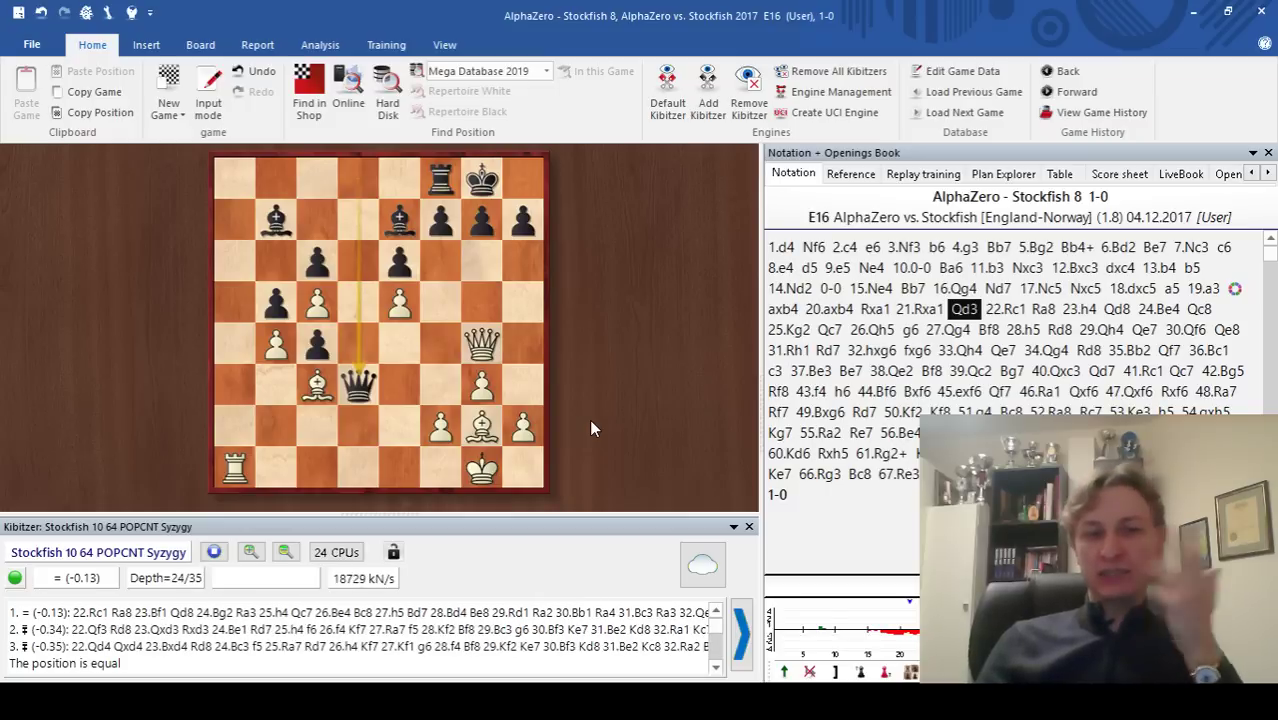
pyautogui.press('Right')
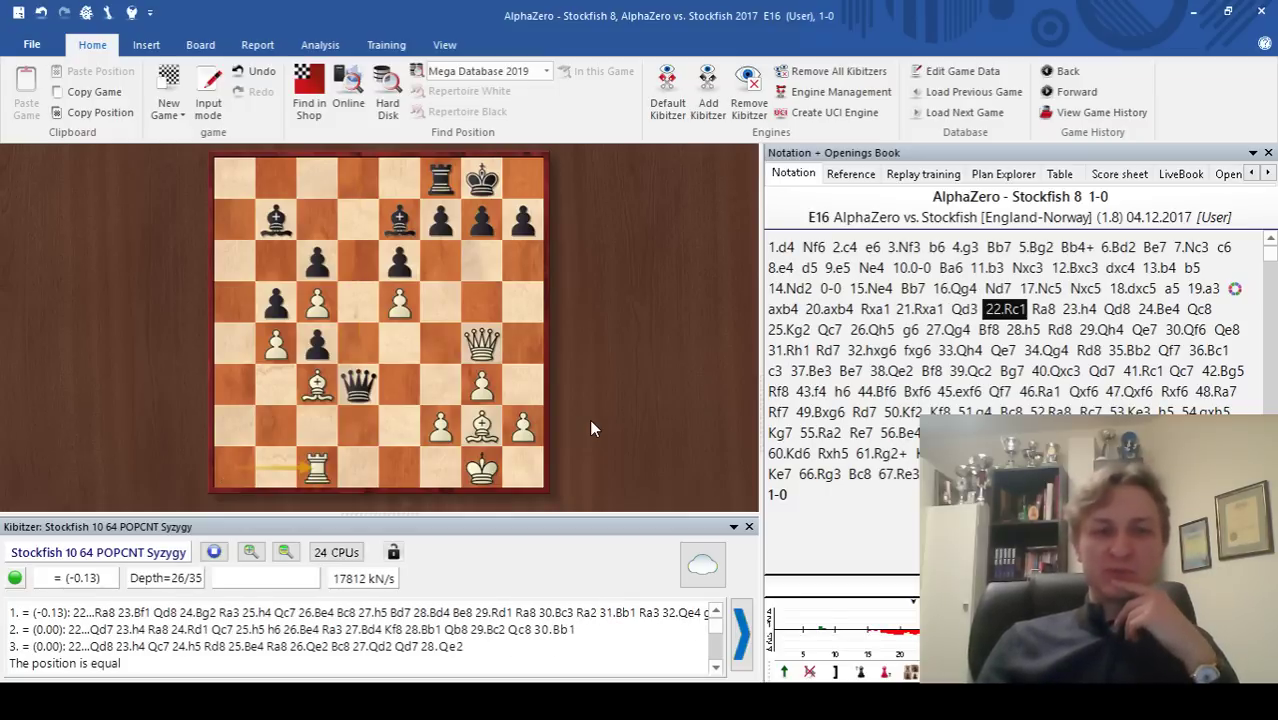
pyautogui.press('Right')
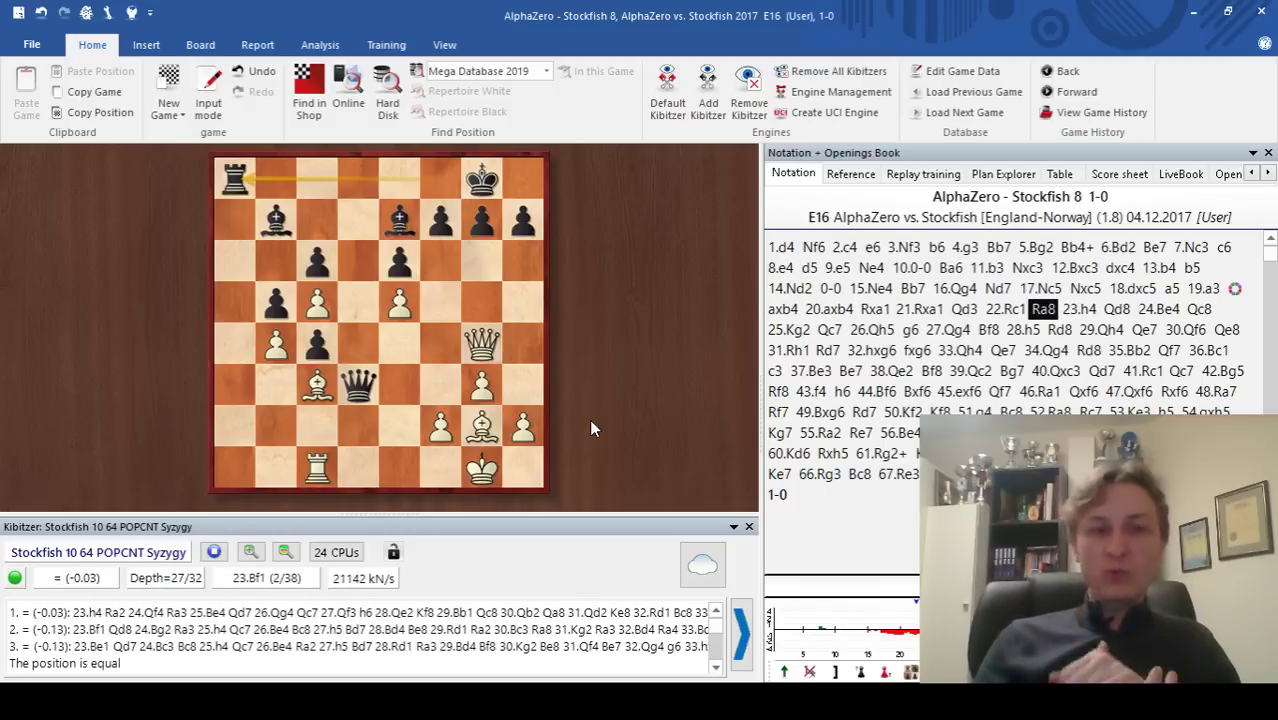
pyautogui.press('Right')
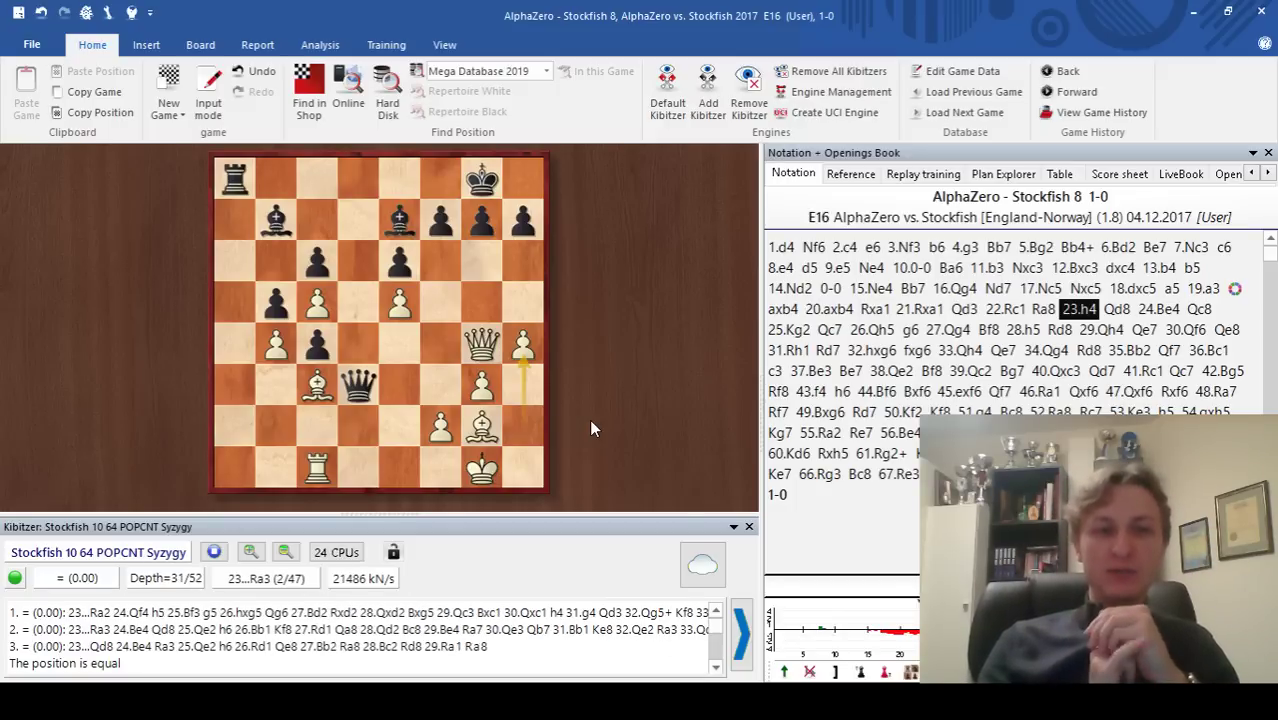
pyautogui.press('Right')
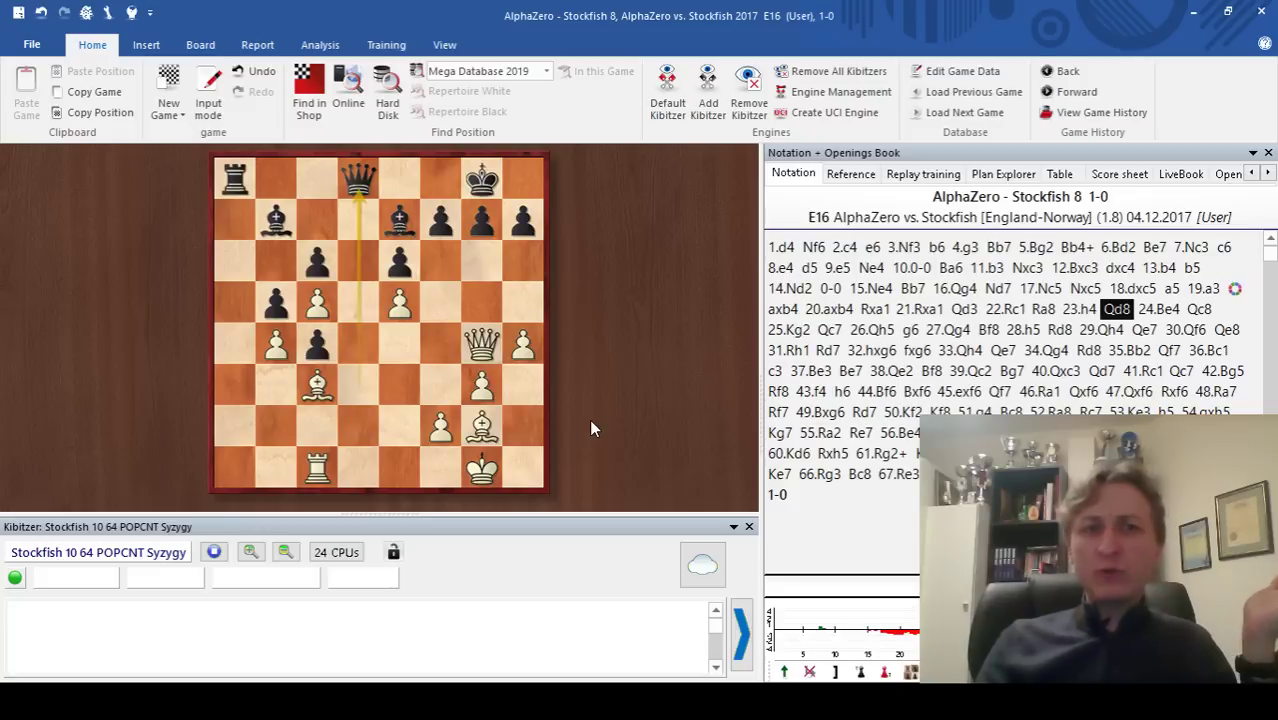
pyautogui.press('Left')
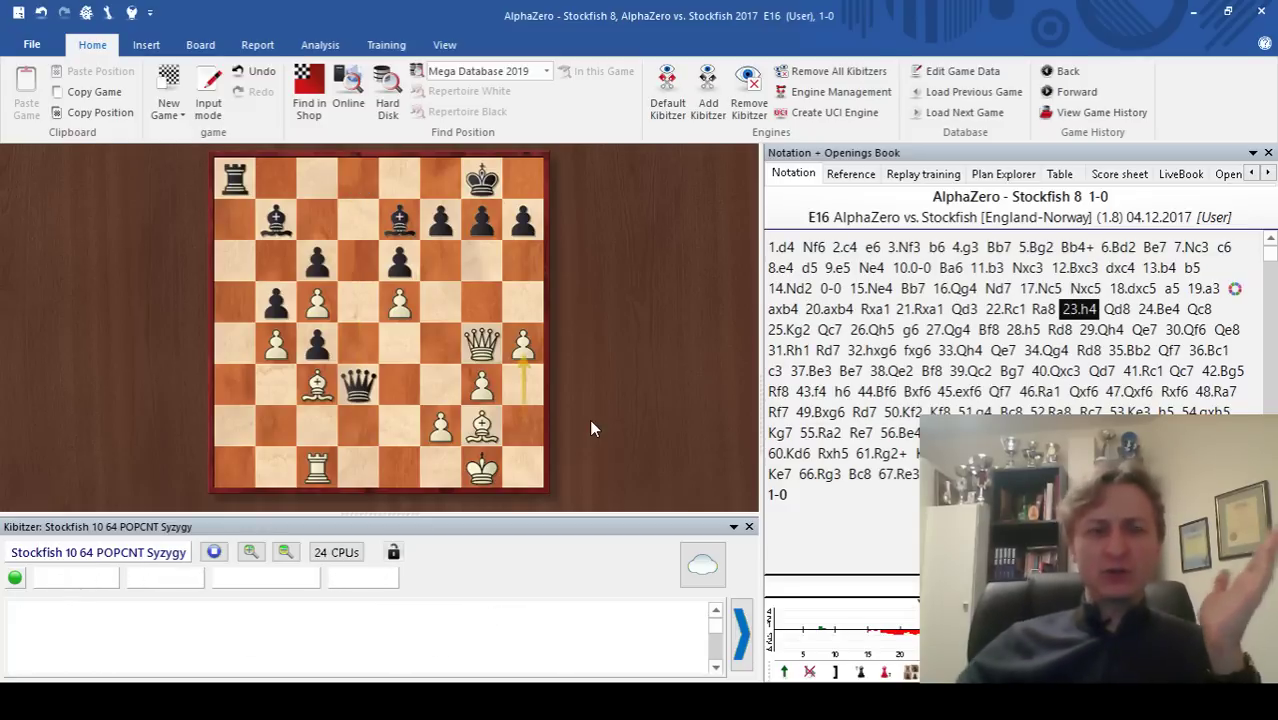
# - Enter the side line 23...Ra2 24.Be4 h5 25.Qf4 Qe2 26.Bb1 Ra8 with an a2–f2 arrow
pyautogui.moveTo(234, 178)
pyautogui.mouseDown()
pyautogui.moveTo(236, 426)
pyautogui.moveTo(317, 428)
pyautogui.mouseUp()
pyautogui.moveTo(442, 428); pyautogui.dragTo(400, 343)
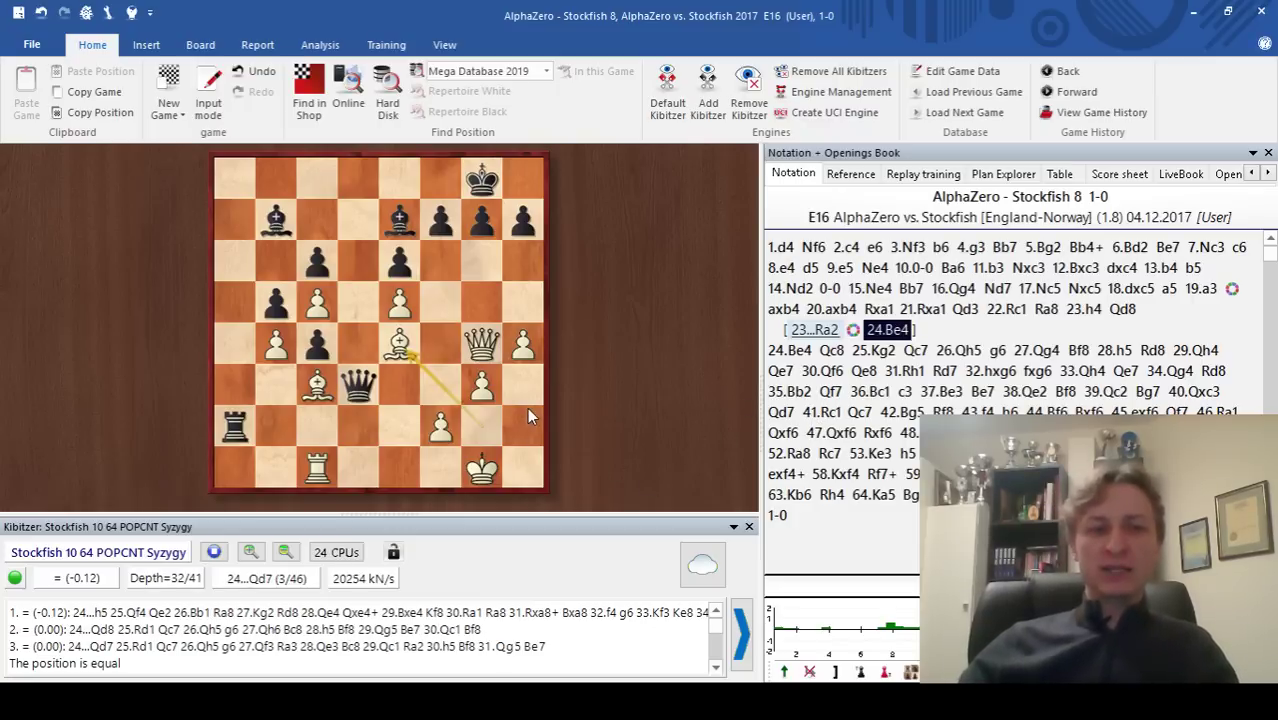
pyautogui.moveTo(523, 240); pyautogui.dragTo(524, 302)
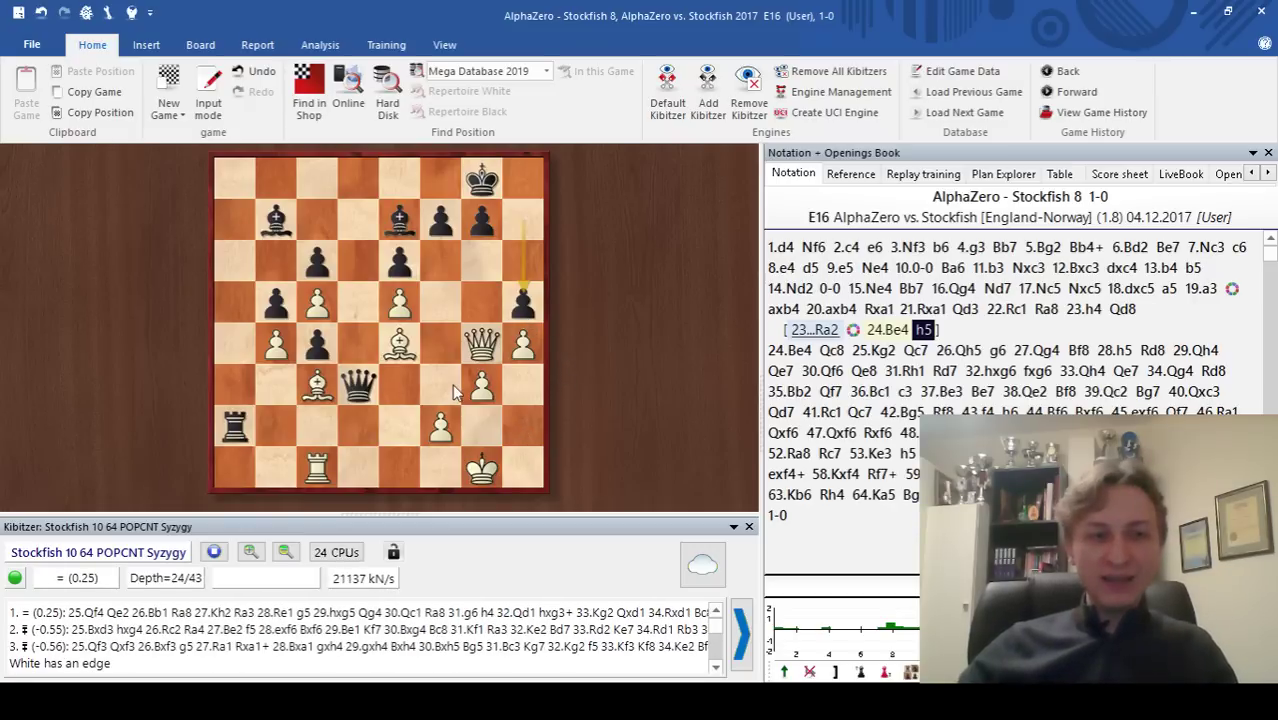
pyautogui.moveTo(481, 344); pyautogui.dragTo(441, 345)
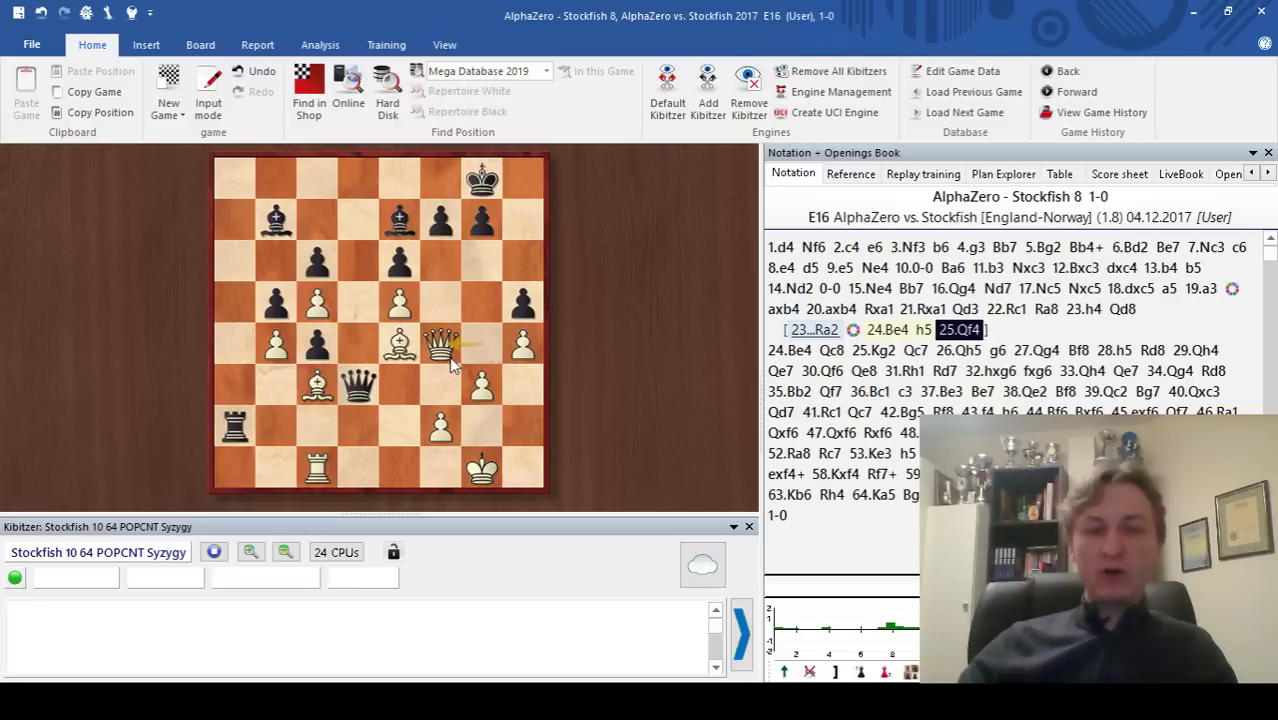
pyautogui.moveTo(358, 384); pyautogui.dragTo(400, 428)
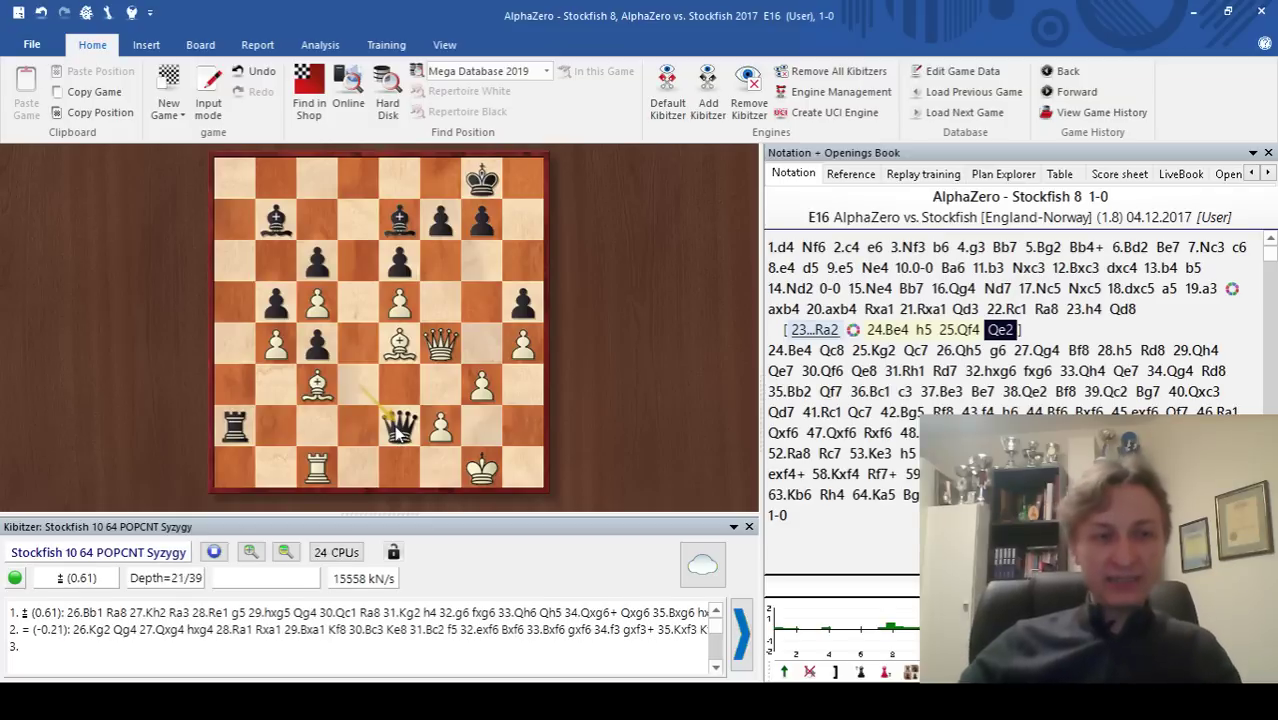
pyautogui.moveTo(398, 342); pyautogui.dragTo(236, 178)
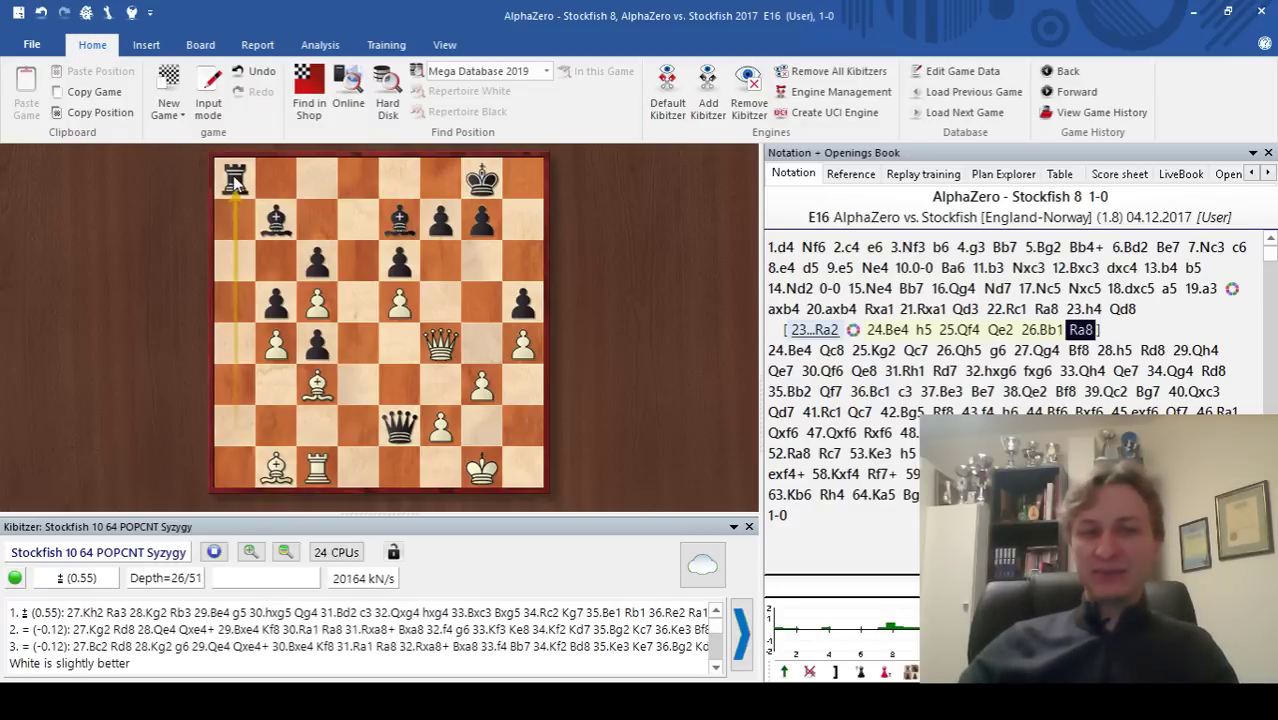
# - Add 27.Kh2 and the alternative sub-line 27.Re1 Qg4 28.Qe3 Bxh4
pyautogui.moveTo(478, 467); pyautogui.dragTo(522, 427)
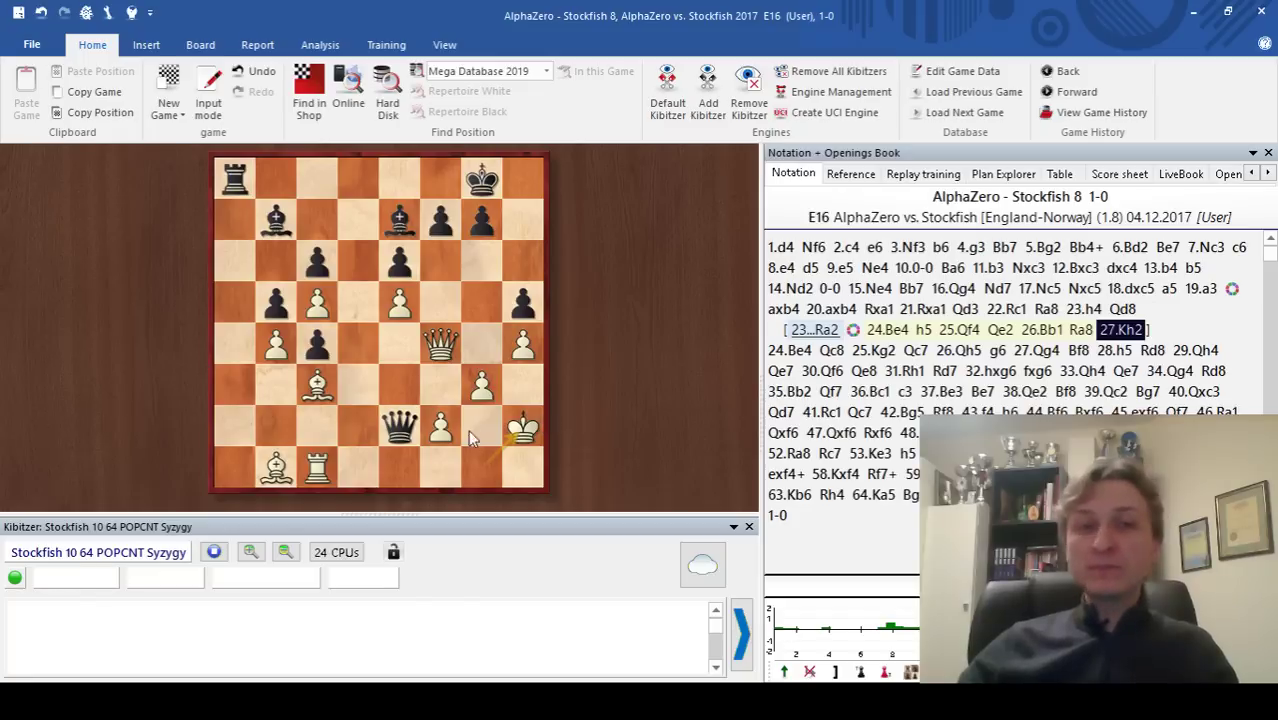
pyautogui.press('Left')
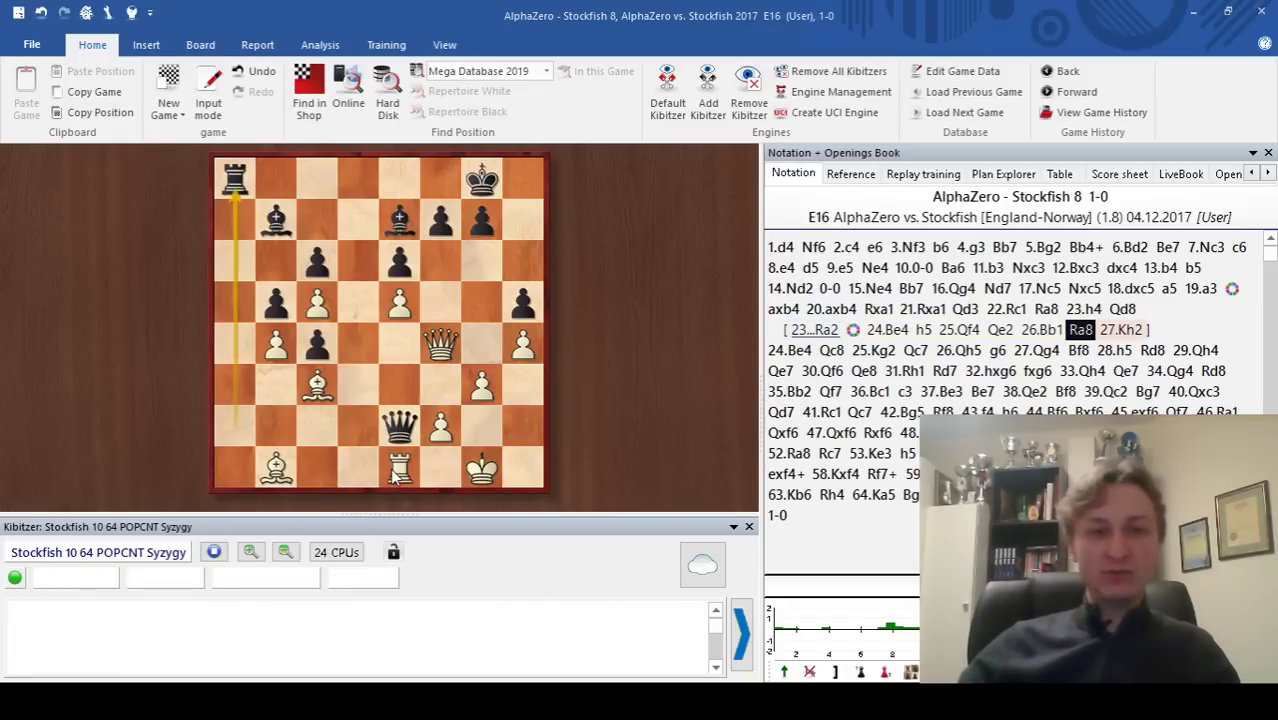
pyautogui.moveTo(358, 467); pyautogui.dragTo(481, 344)
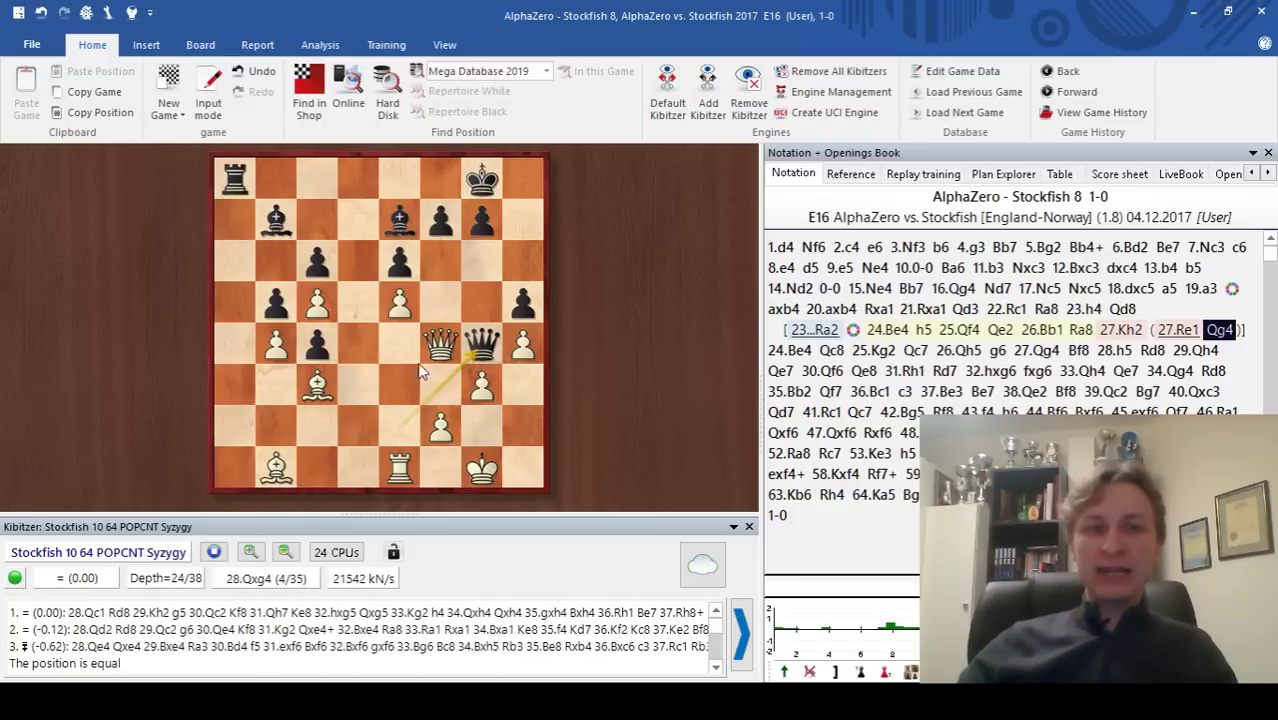
pyautogui.moveTo(440, 343); pyautogui.dragTo(399, 385)
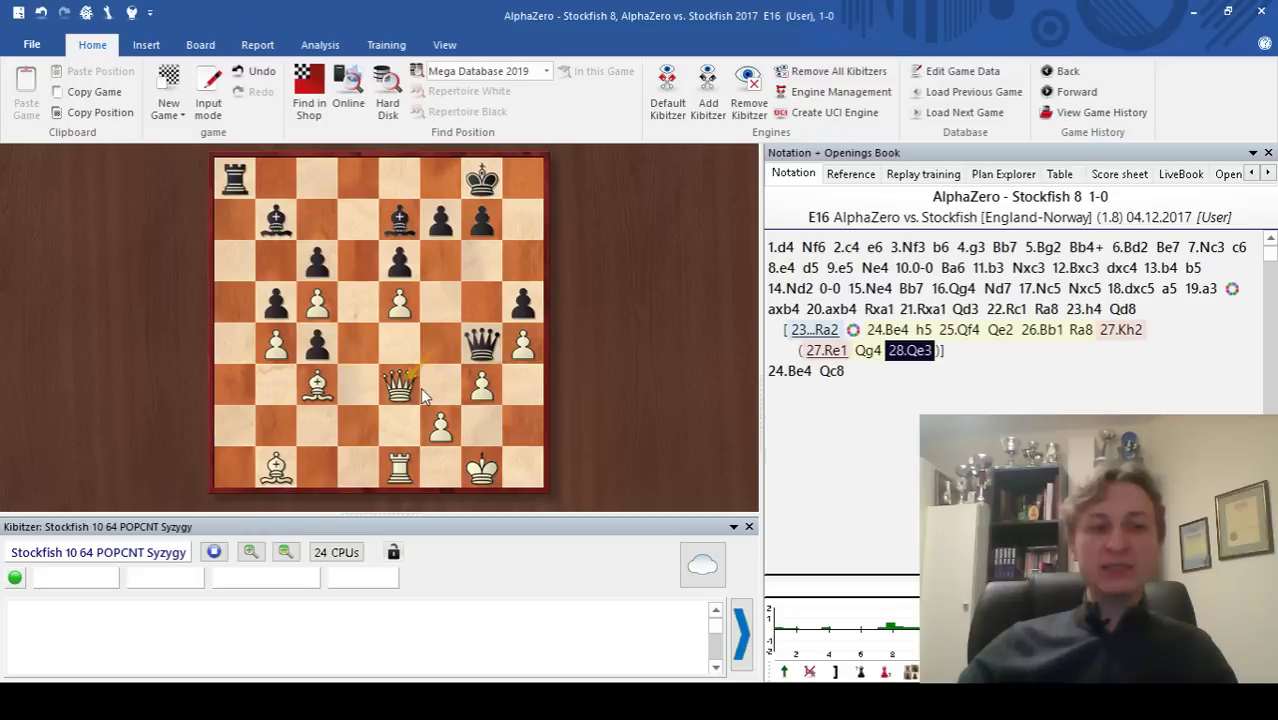
pyautogui.moveTo(393, 218); pyautogui.dragTo(523, 343)
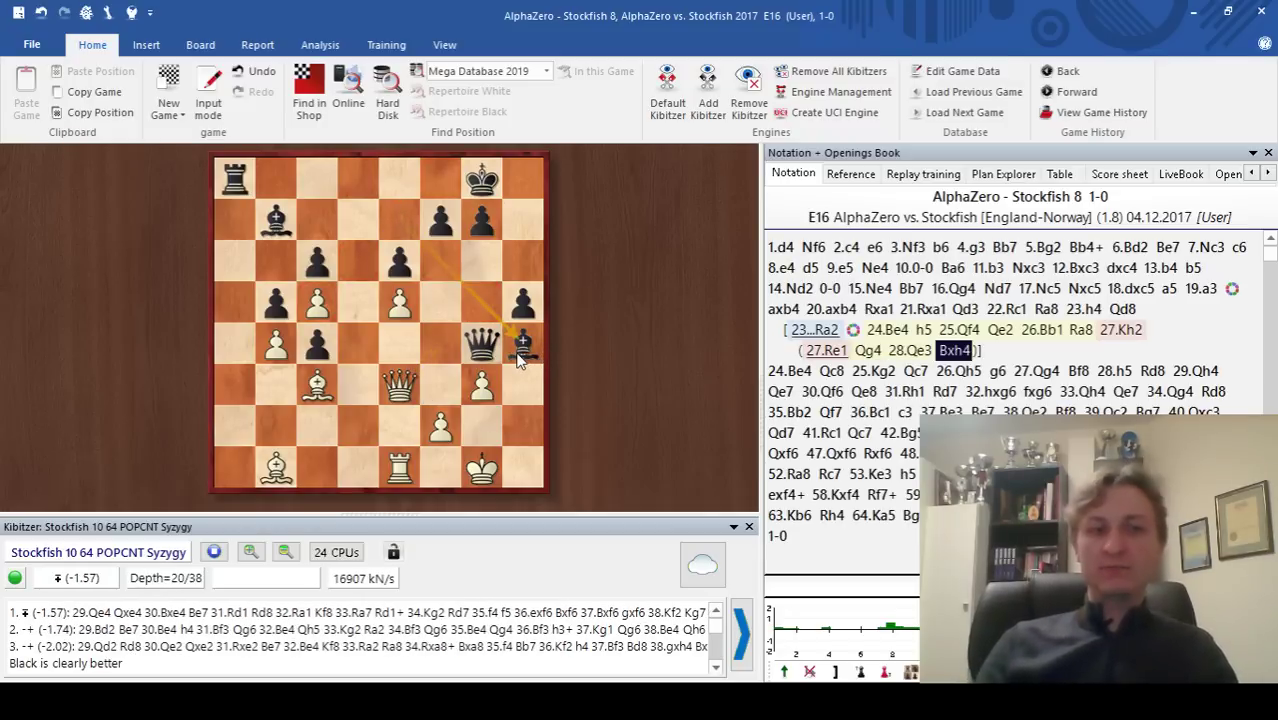
pyautogui.press('Left')
pyautogui.press('Left')
pyautogui.press('Left')
pyautogui.press('Left')
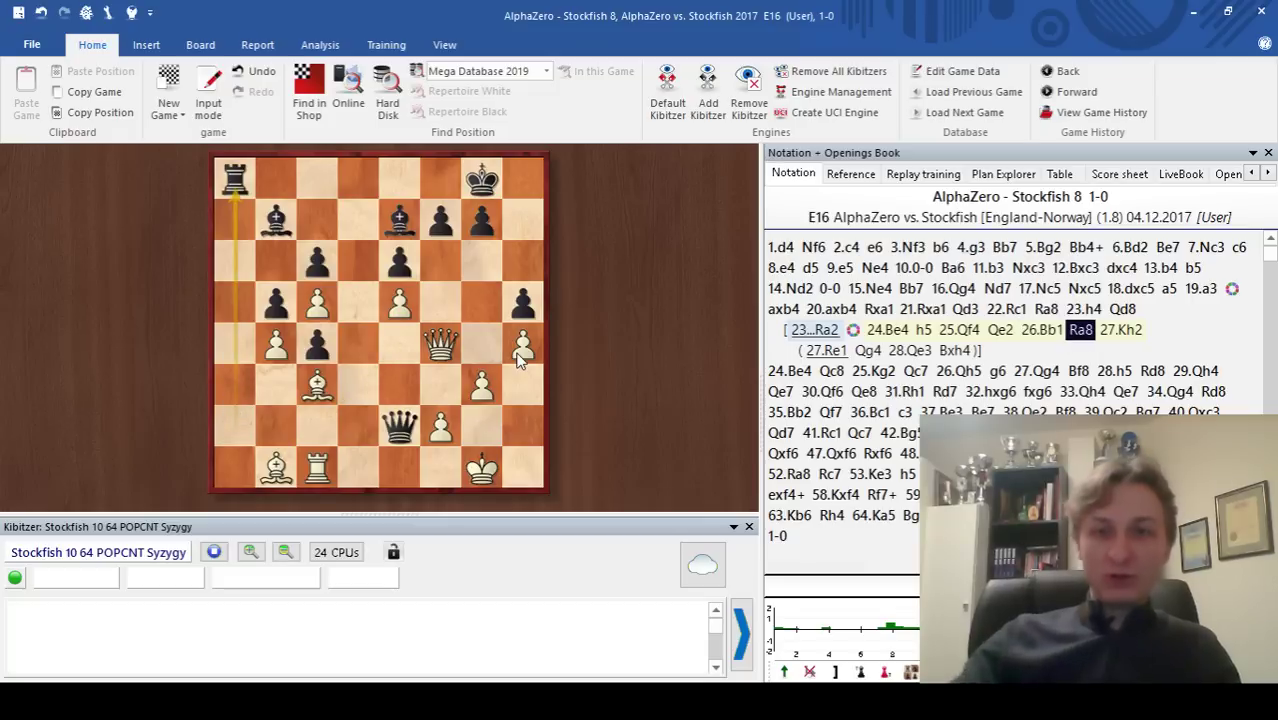
# - Continue after 27.Kh2 with 27...g6 28.Re1 Qg4 29.Qe3, marking g4 in green
pyautogui.press('Right')
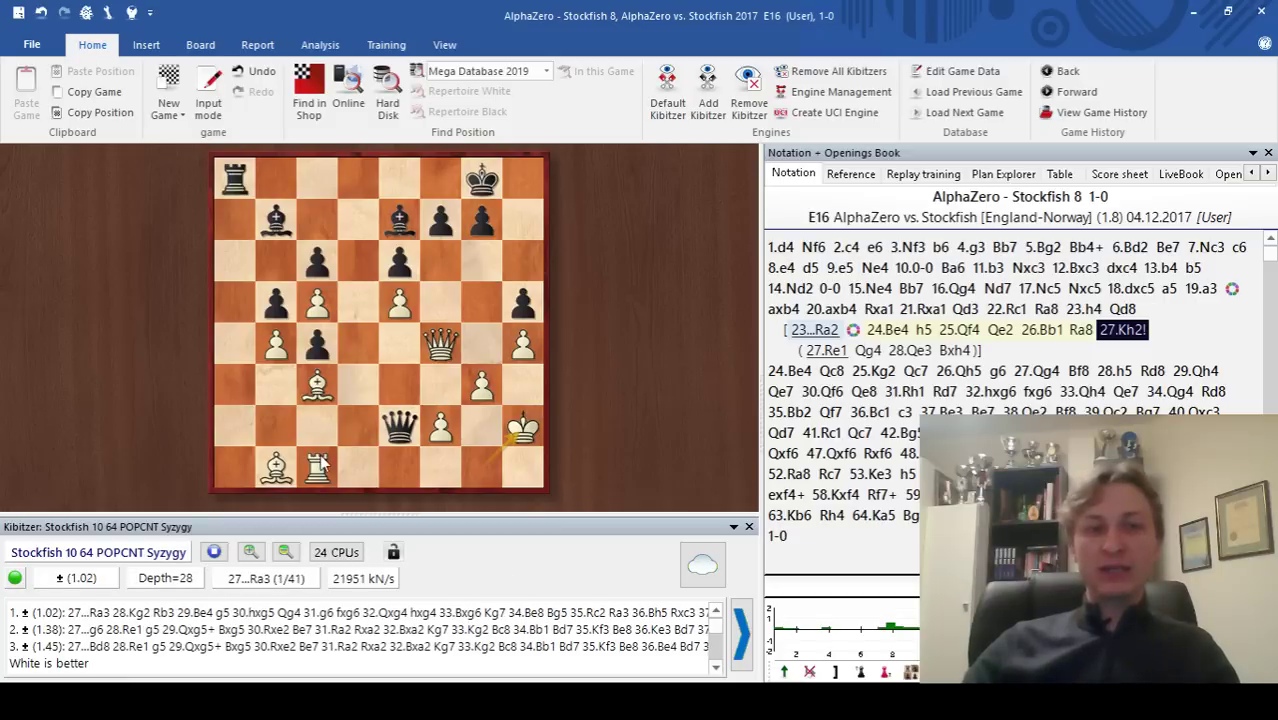
pyautogui.moveTo(320, 466); pyautogui.dragTo(400, 473)
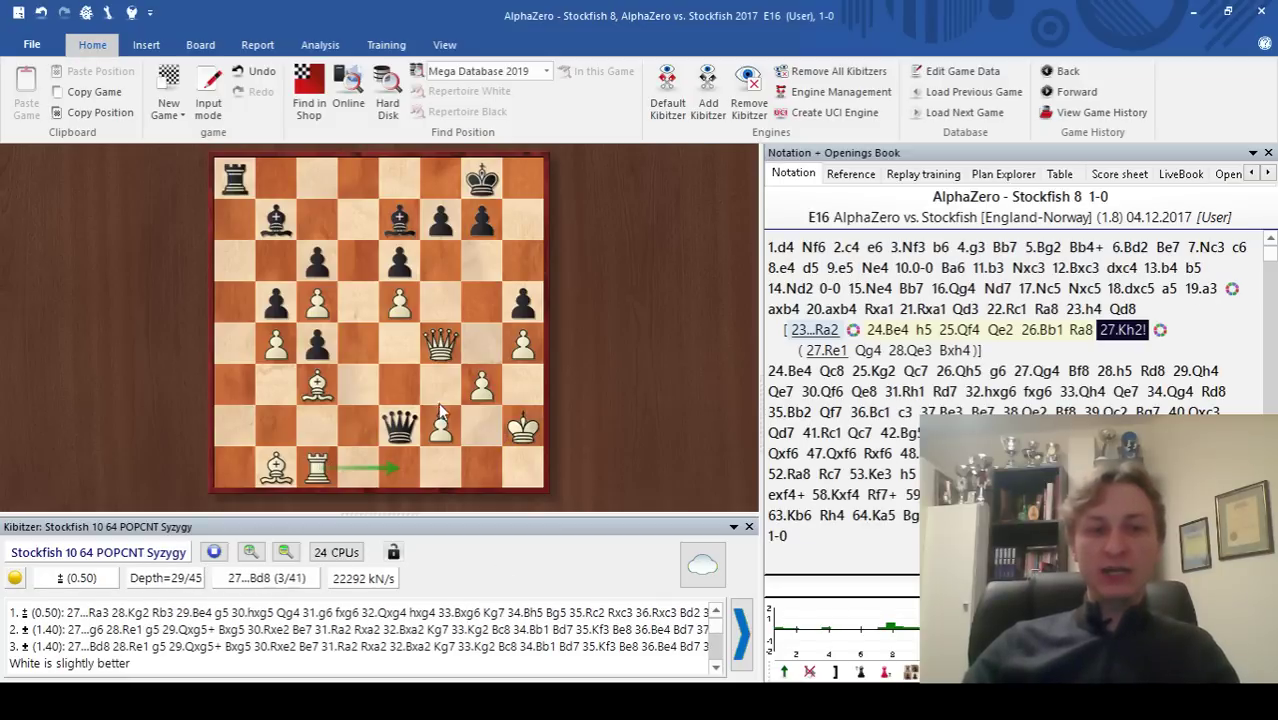
pyautogui.click(484, 240)
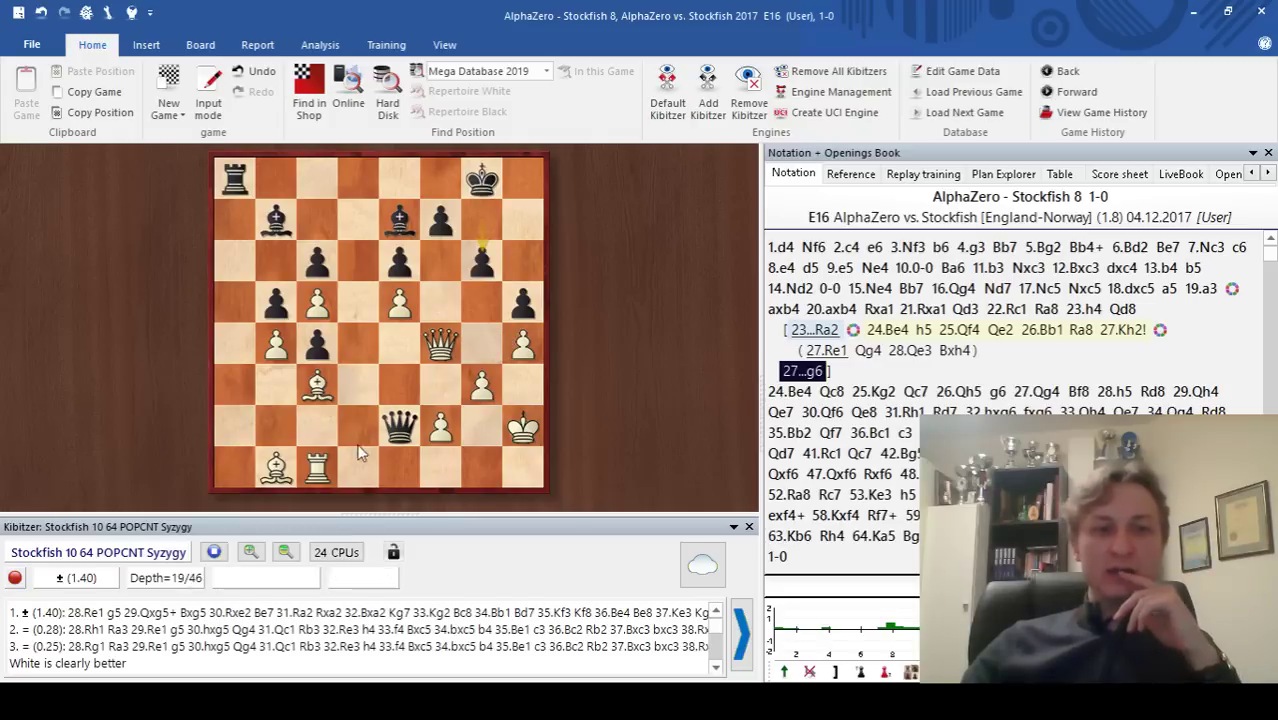
pyautogui.moveTo(317, 466); pyautogui.dragTo(400, 385)
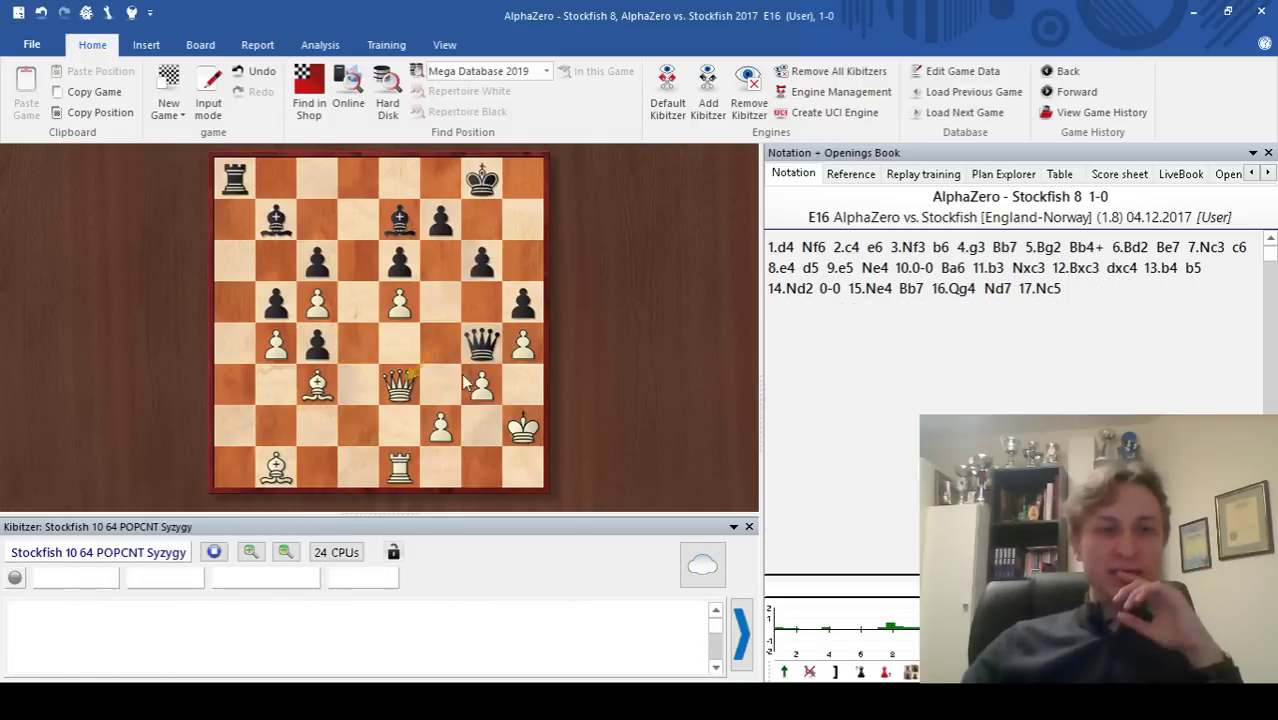
pyautogui.keyDown('alt'); pyautogui.click(482, 345); pyautogui.keyUp('alt')
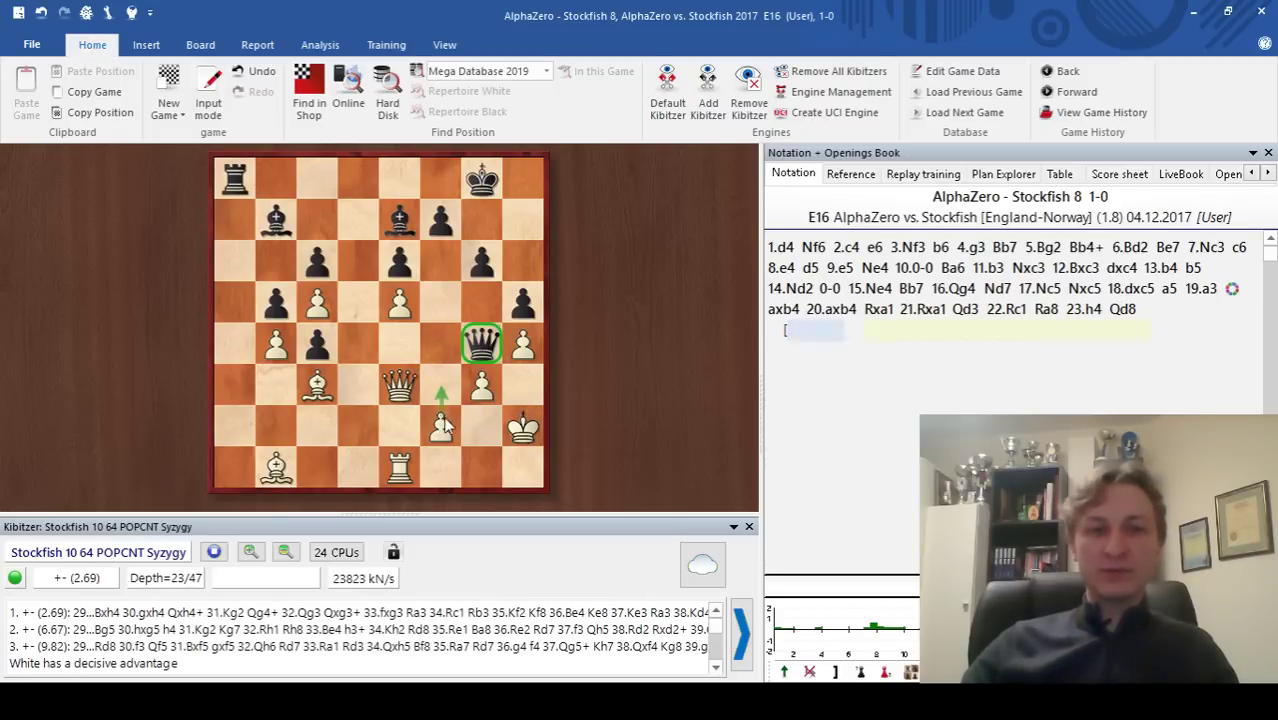
pyautogui.press('Left')
pyautogui.press('Left')
pyautogui.press('Left')
pyautogui.press('Left')
pyautogui.press('Left')
pyautogui.press('Left')
pyautogui.press('Left')
pyautogui.press('Left')
pyautogui.press('Left')
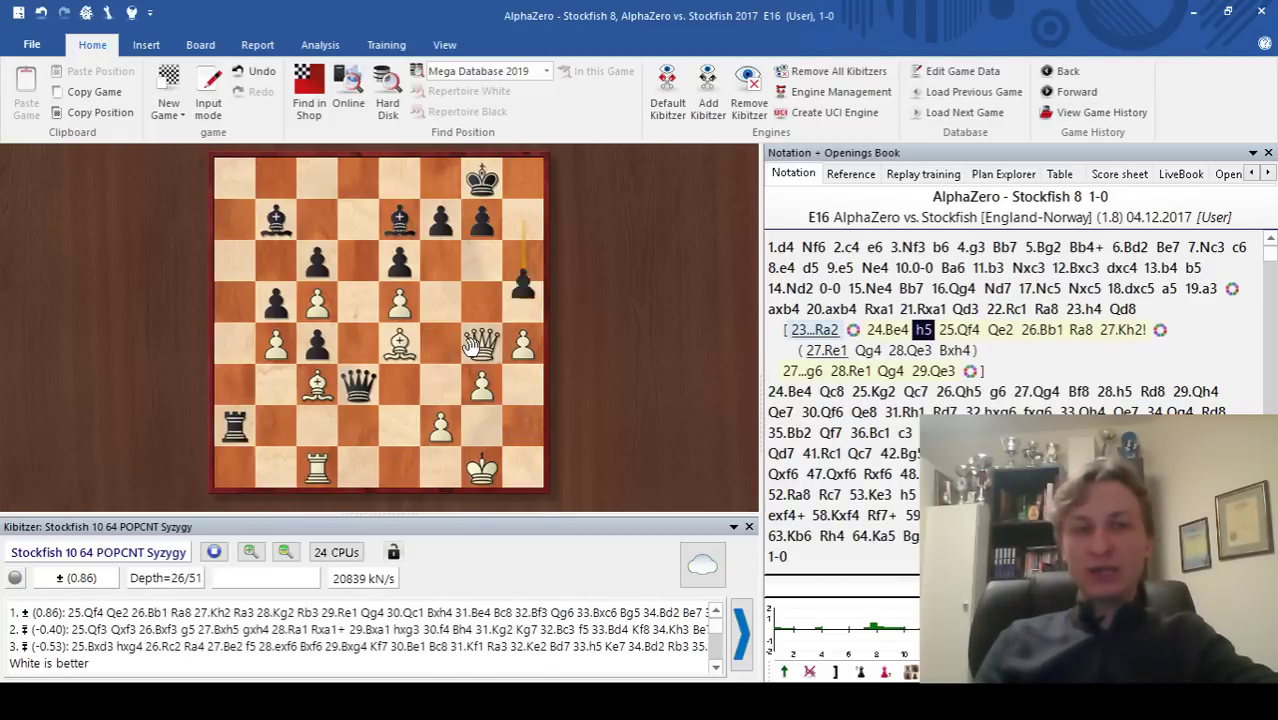
# - Leave the side line, go back to 23.h4 and advance to 24.Be4, rated 0.00
pyautogui.press('Left')
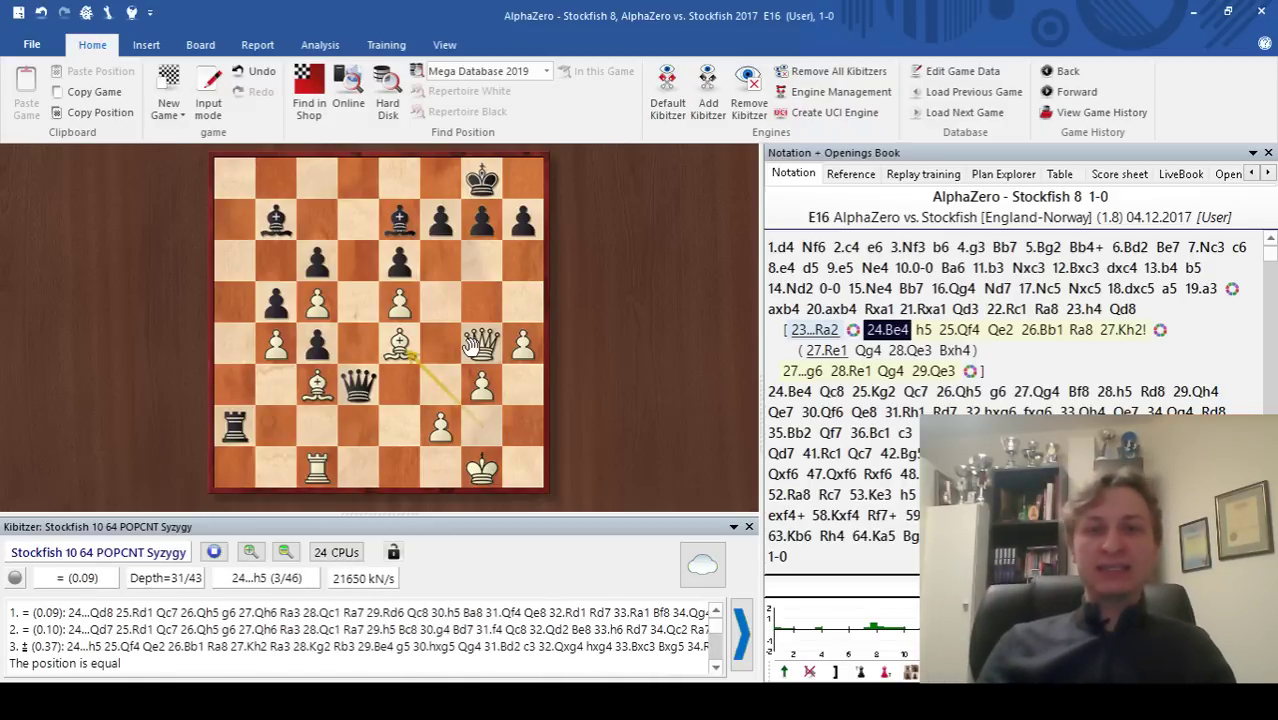
pyautogui.press('Left')
pyautogui.press('Left')
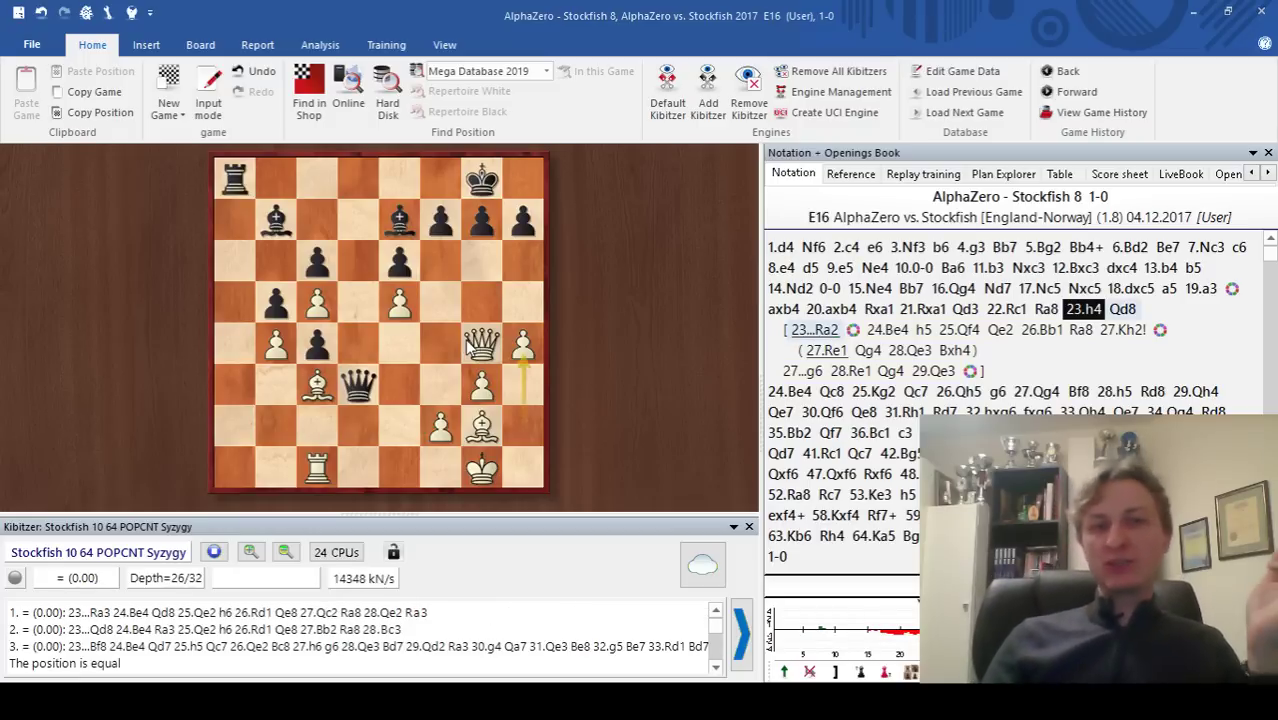
pyautogui.press('Right')
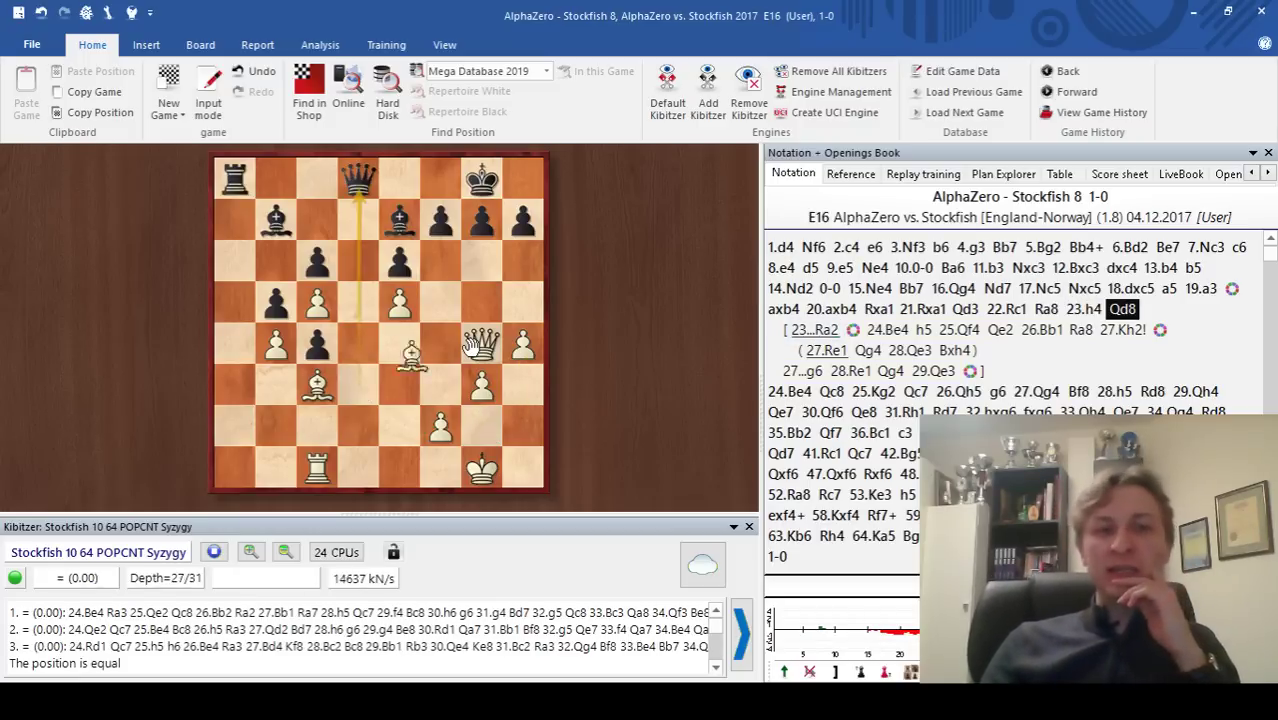
pyautogui.press('Right')
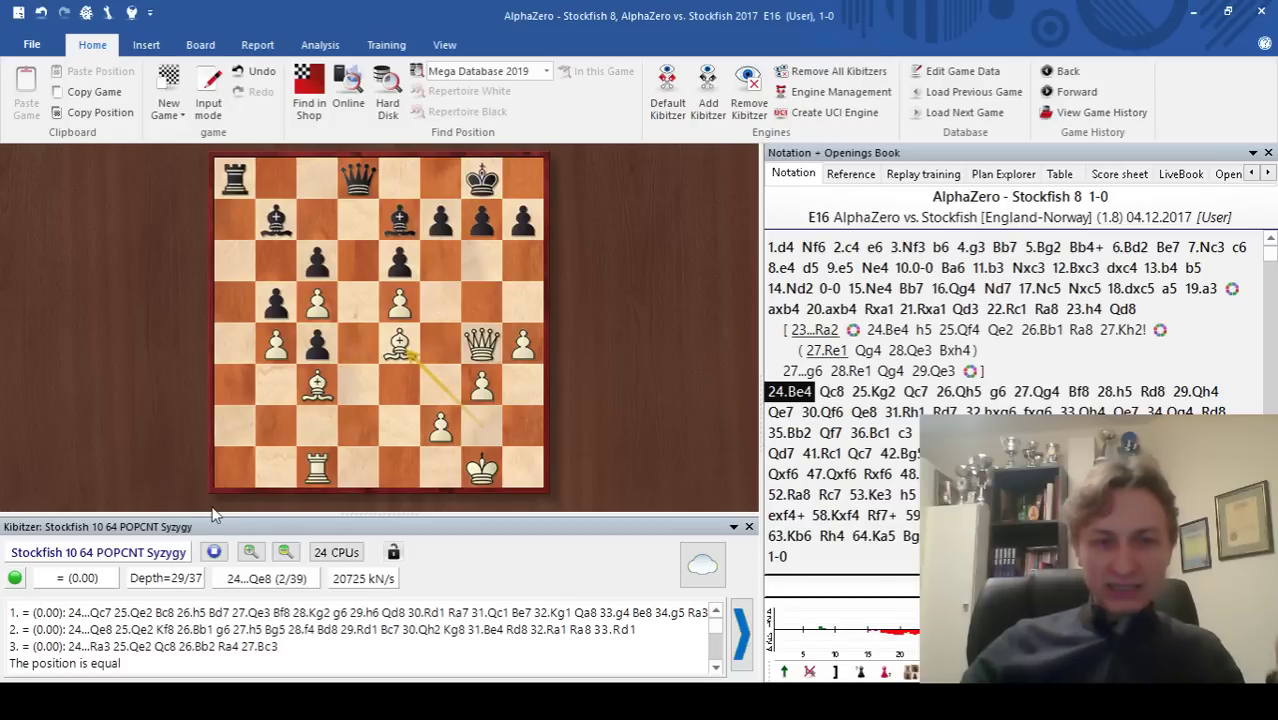
# - Mark the d-file squares d1 through d4 in green
pyautogui.keyDown('alt'); pyautogui.click(359, 469); pyautogui.keyUp('alt')
pyautogui.keyDown('alt'); pyautogui.click(346, 411); pyautogui.keyUp('alt')
pyautogui.keyDown('alt'); pyautogui.click(356, 386); pyautogui.keyUp('alt')
pyautogui.keyDown('alt'); pyautogui.click(352, 345); pyautogui.keyUp('alt')
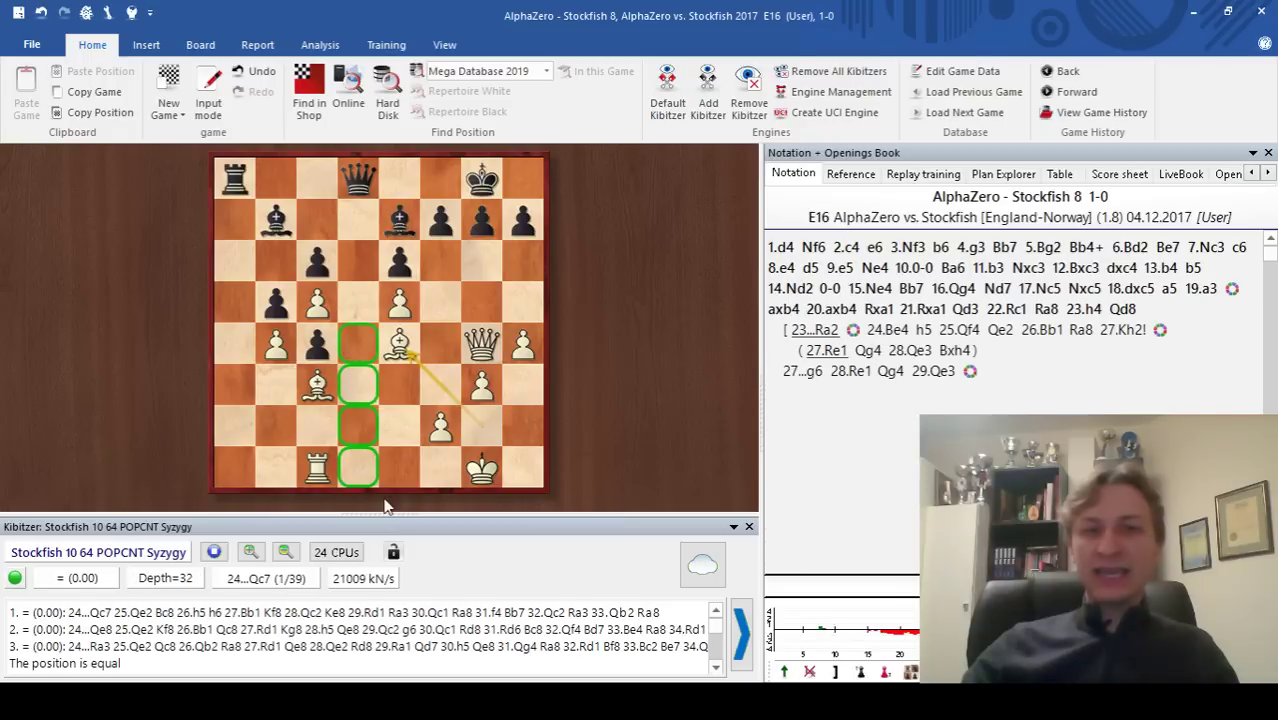
# - Draw arrows a8→a3 and b7→c6, then replay 24...Qc8 and 25.Kg2
pyautogui.moveTo(226, 208); pyautogui.dragTo(246, 438)
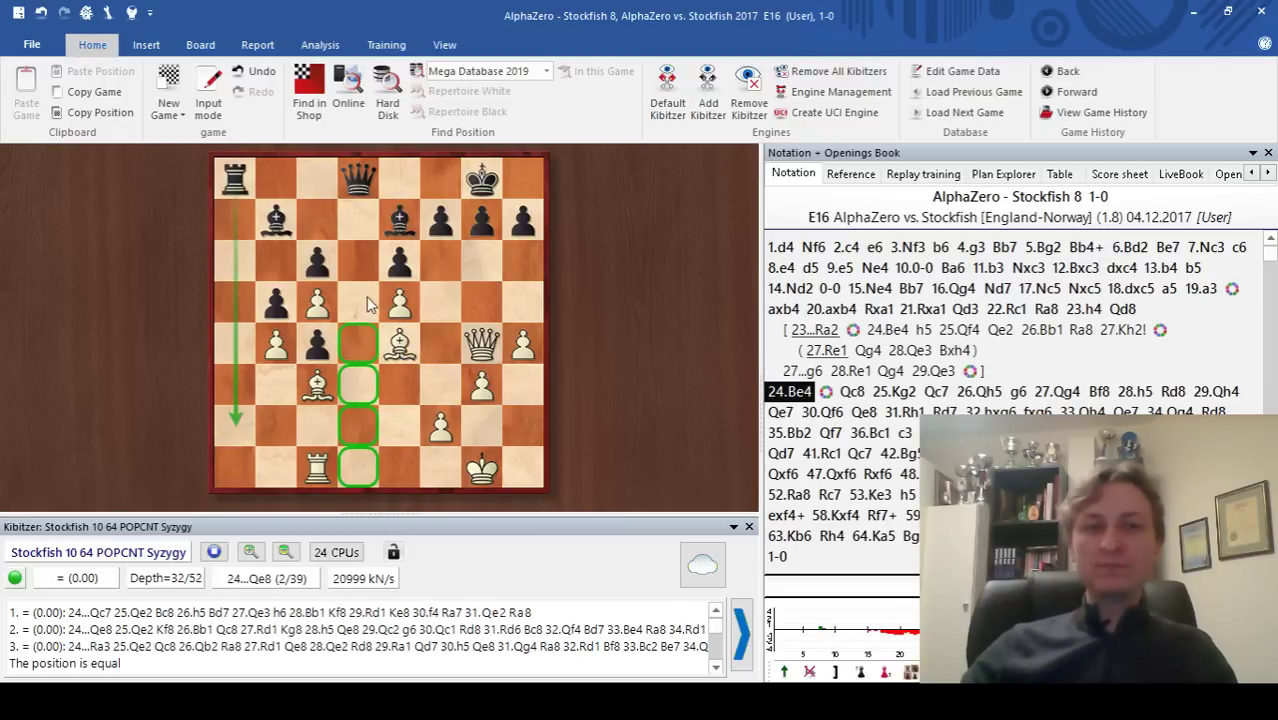
pyautogui.keyDown('alt'); pyautogui.click(276, 219); pyautogui.keyUp('alt')
pyautogui.moveTo(276, 219); pyautogui.dragTo(317, 261)
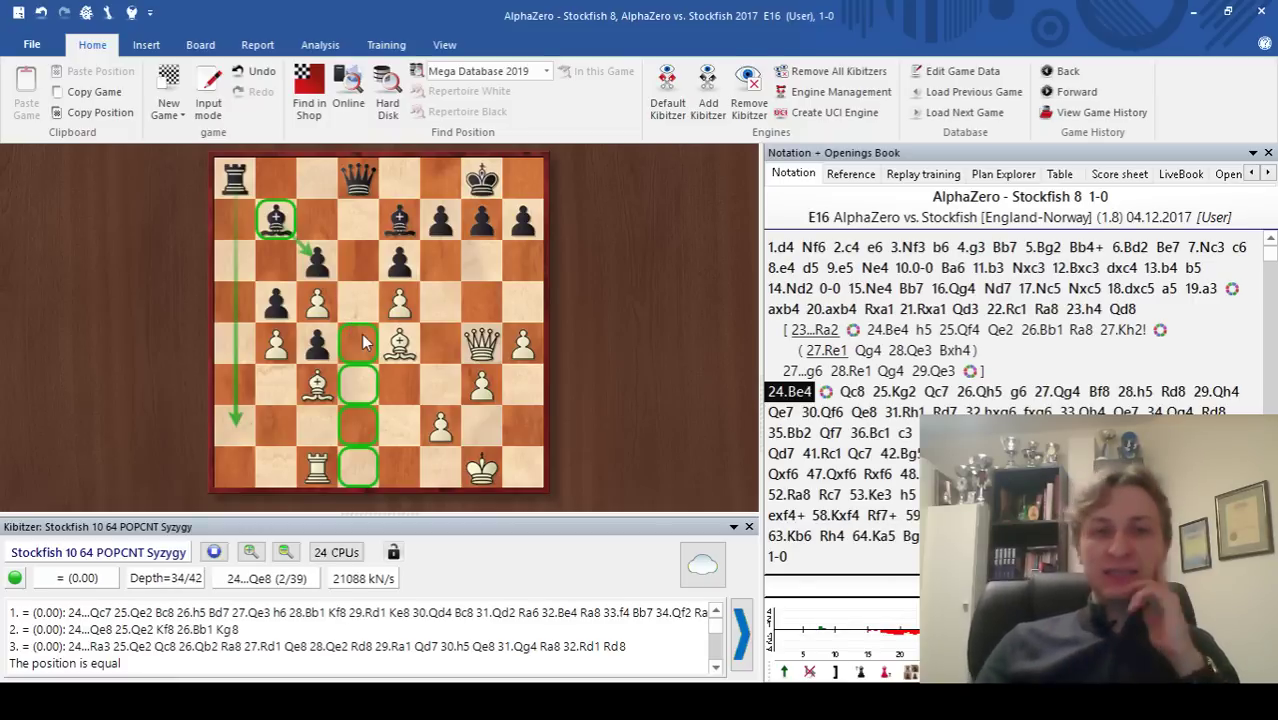
pyautogui.press('Right')
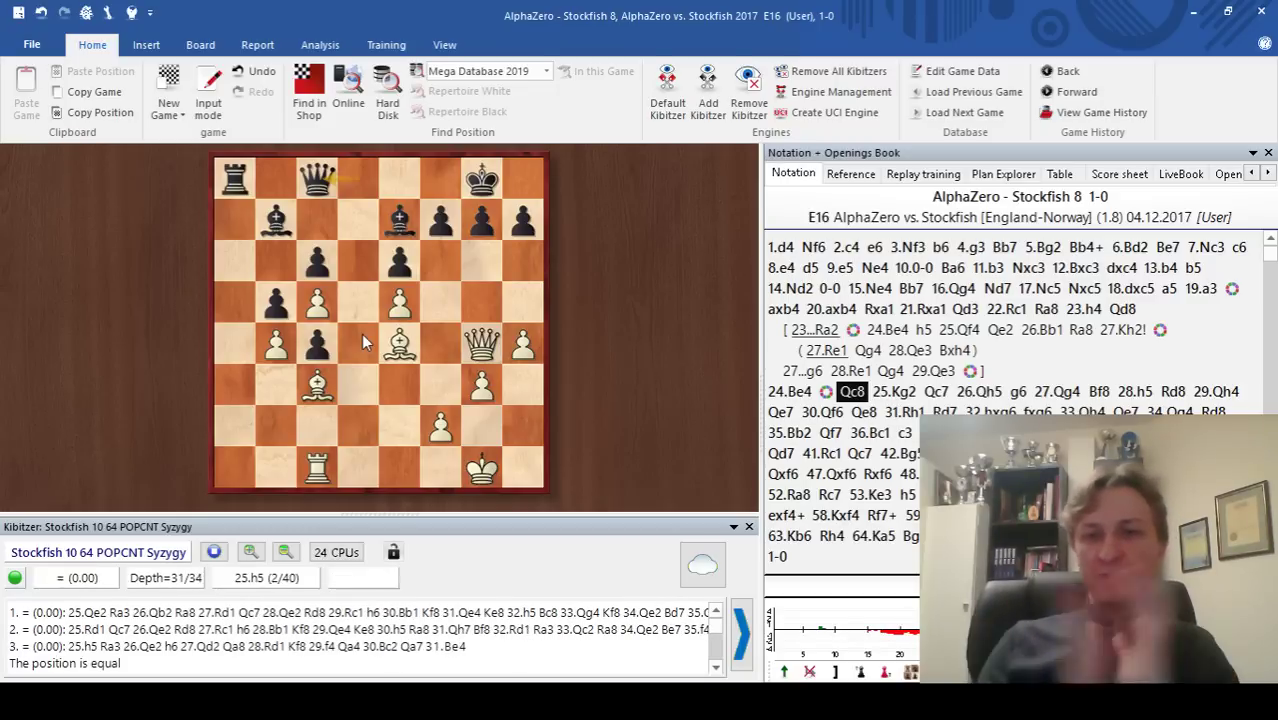
pyautogui.press('Right')
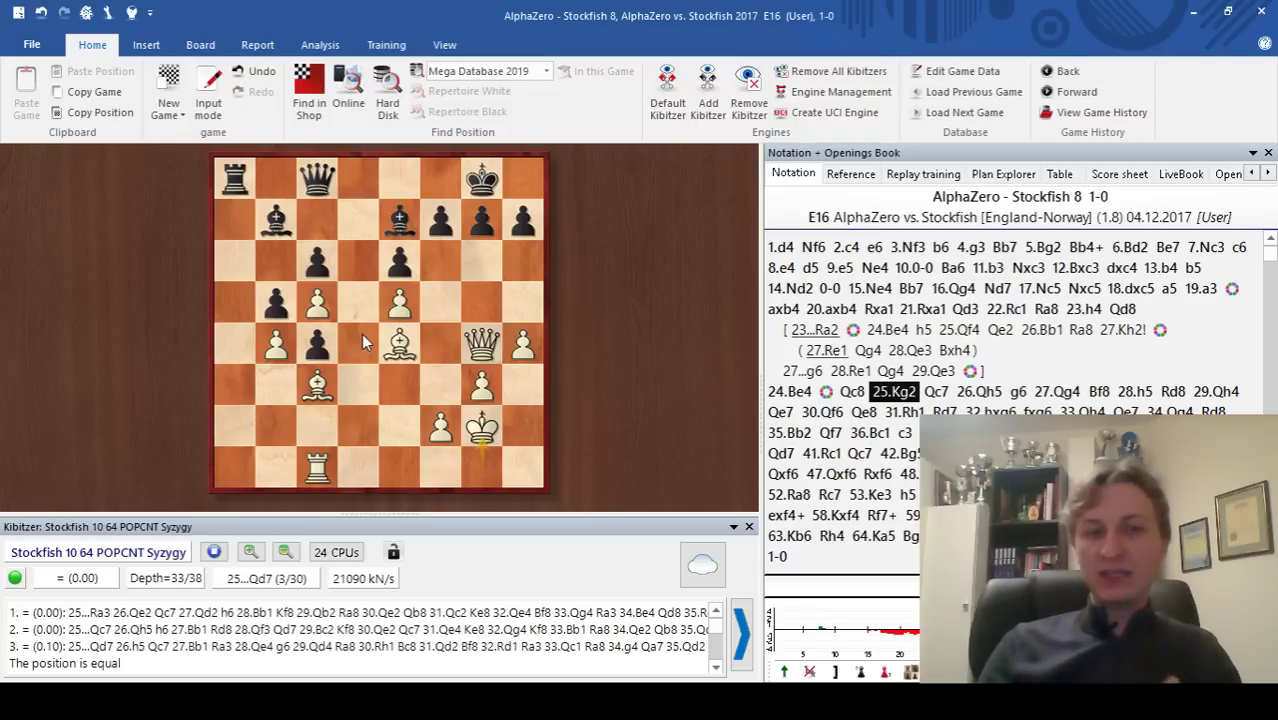
# - Play 25...Qc7, mark the c6 pawn green, then continue with 26.Qh5 g6
pyautogui.press('Right')
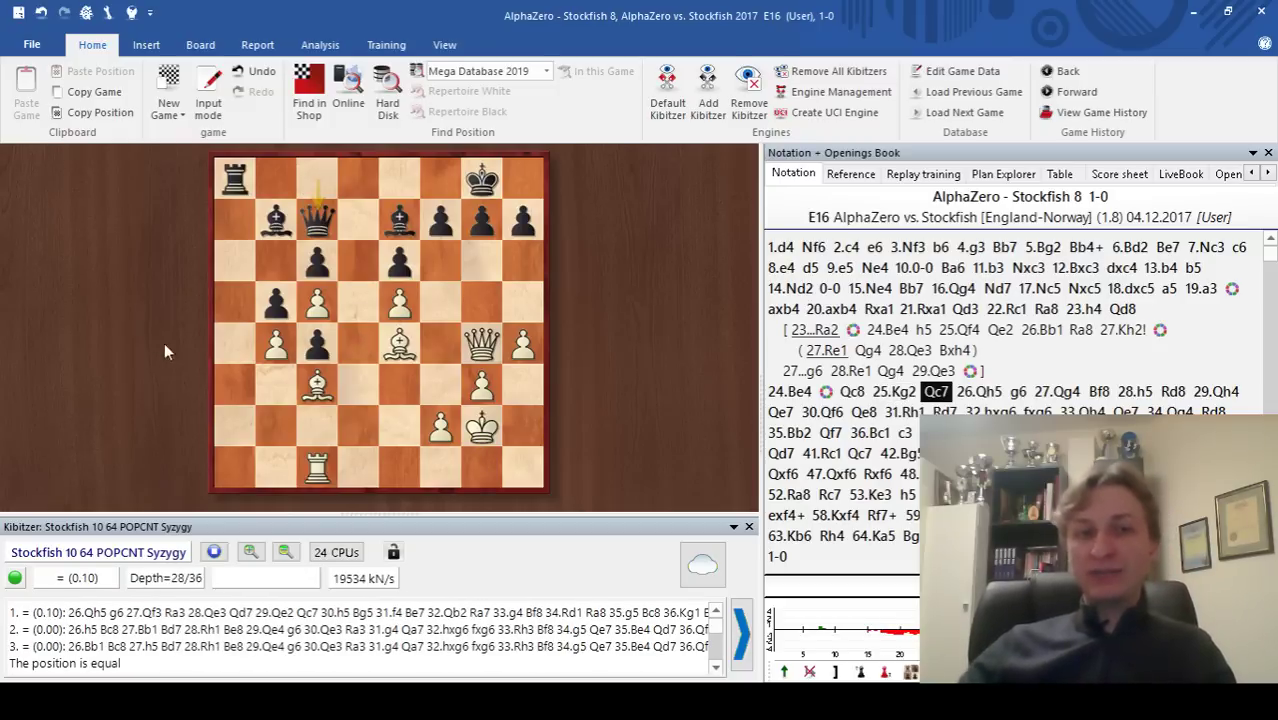
pyautogui.keyDown('alt'); pyautogui.click(318, 260); pyautogui.keyUp('alt')
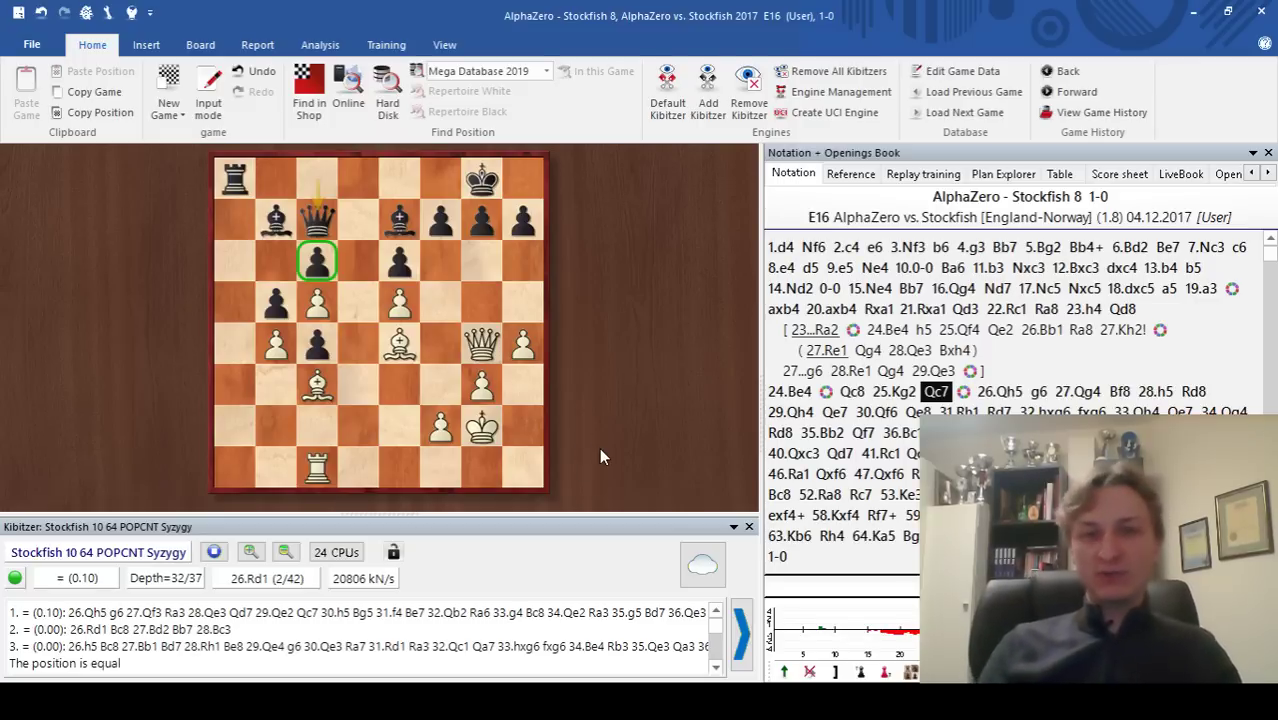
pyautogui.press('Right')
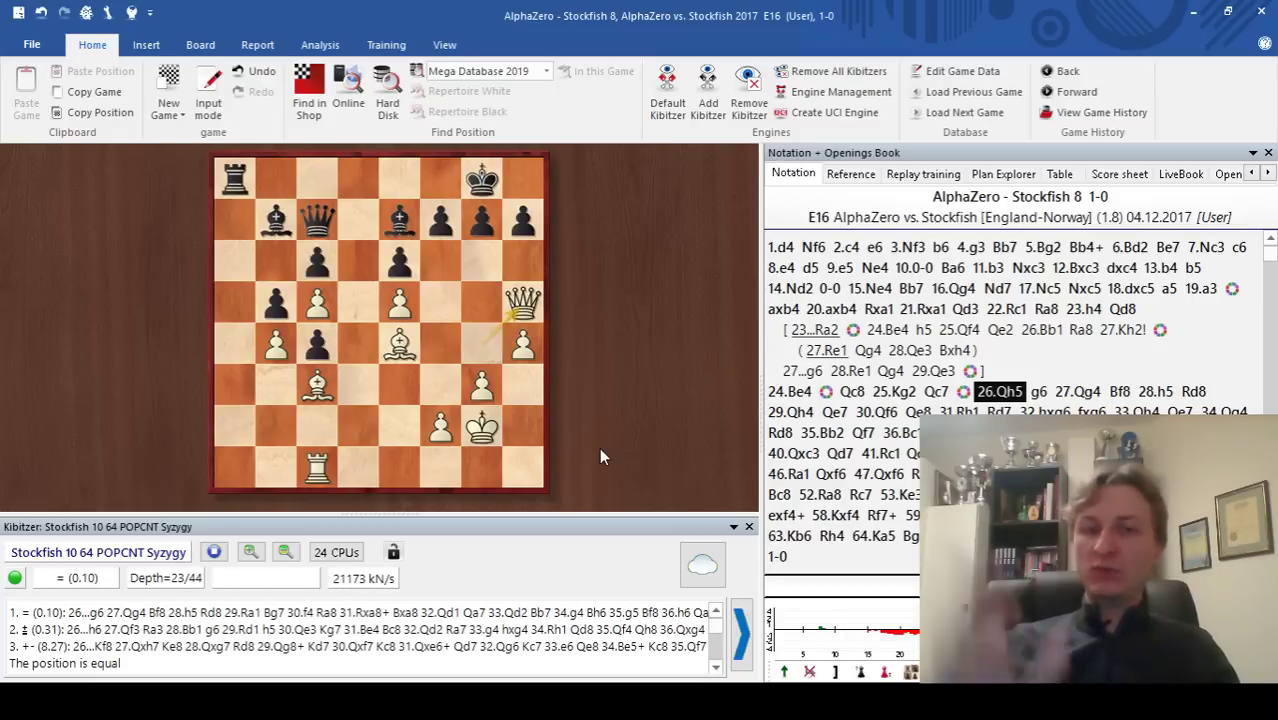
pyautogui.press('Right')
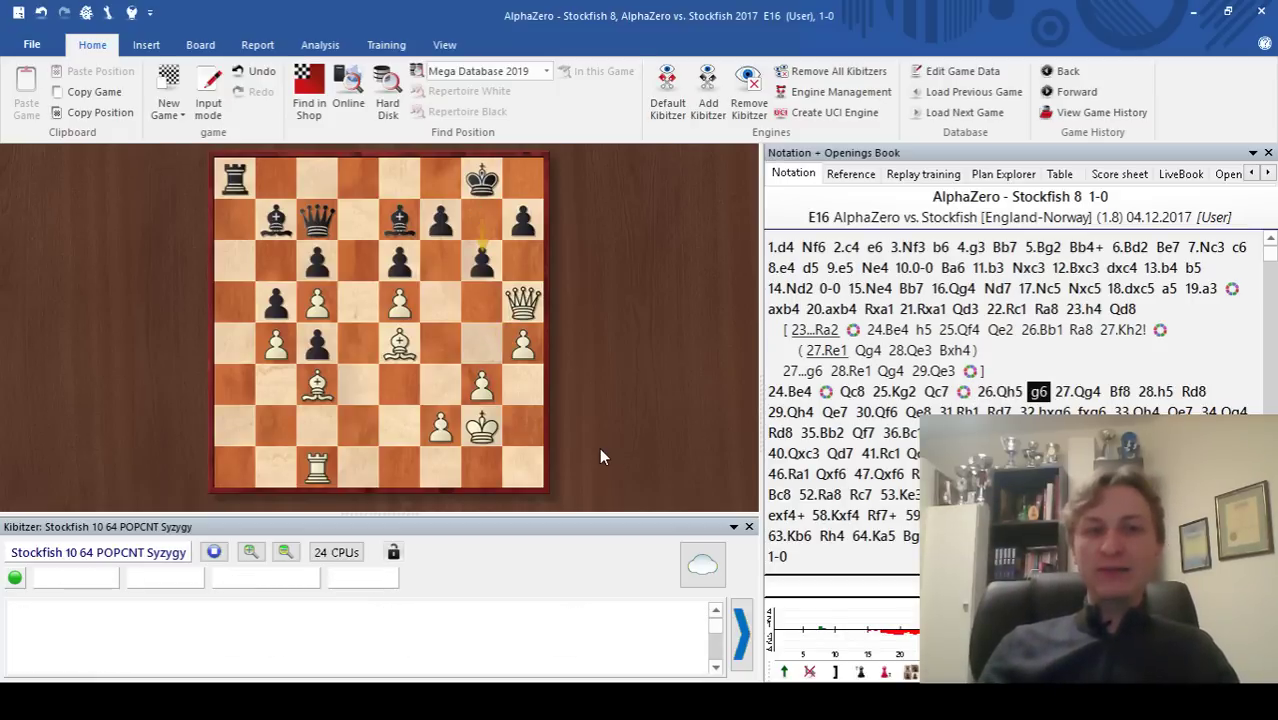
# - Step through 27.Qg4 Bf8 28.h5 Rd8 29.Qh4 Qe7 to reach 30.Qf6
pyautogui.press('Right')
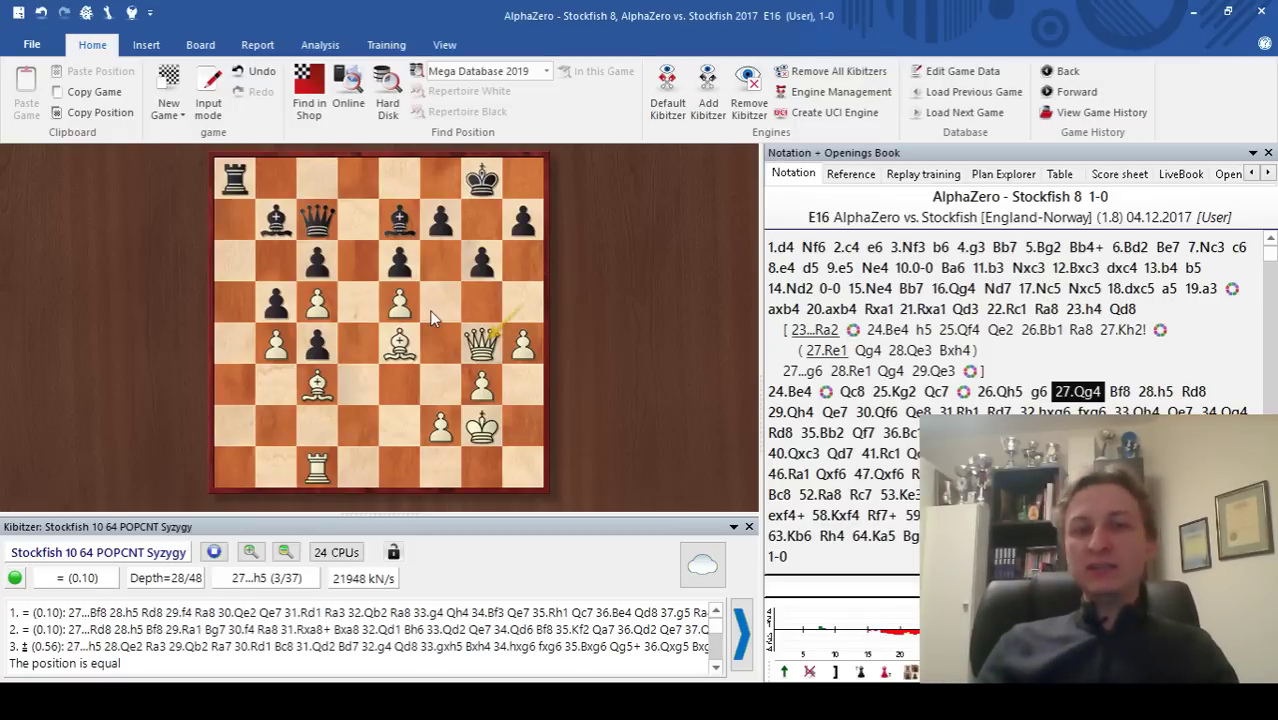
pyautogui.press('Right')
pyautogui.press('Right')
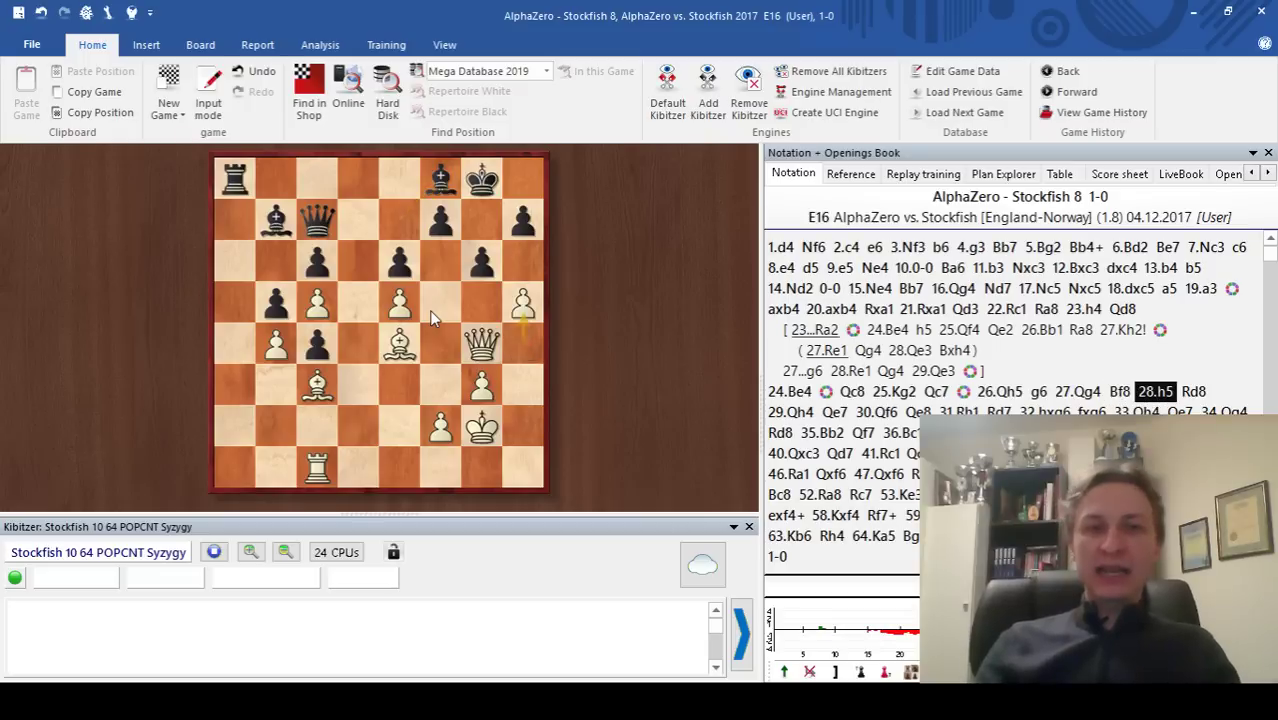
pyautogui.press('Right')
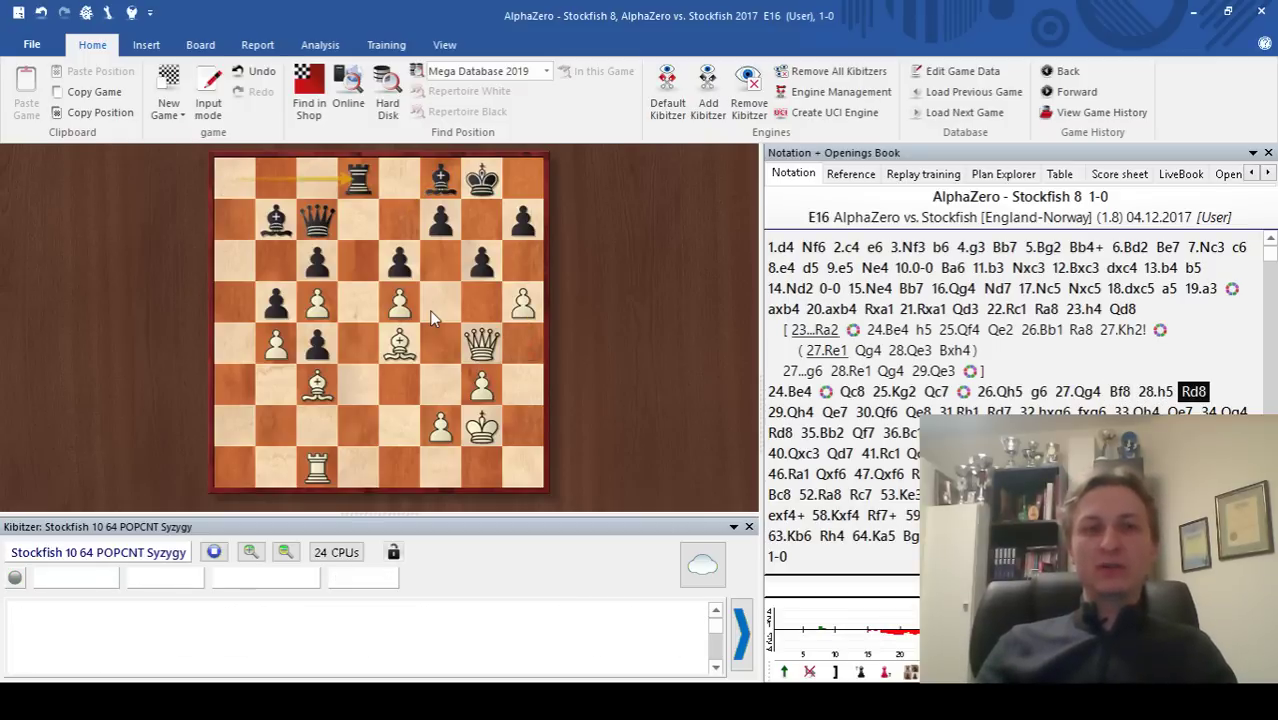
pyautogui.press('Right')
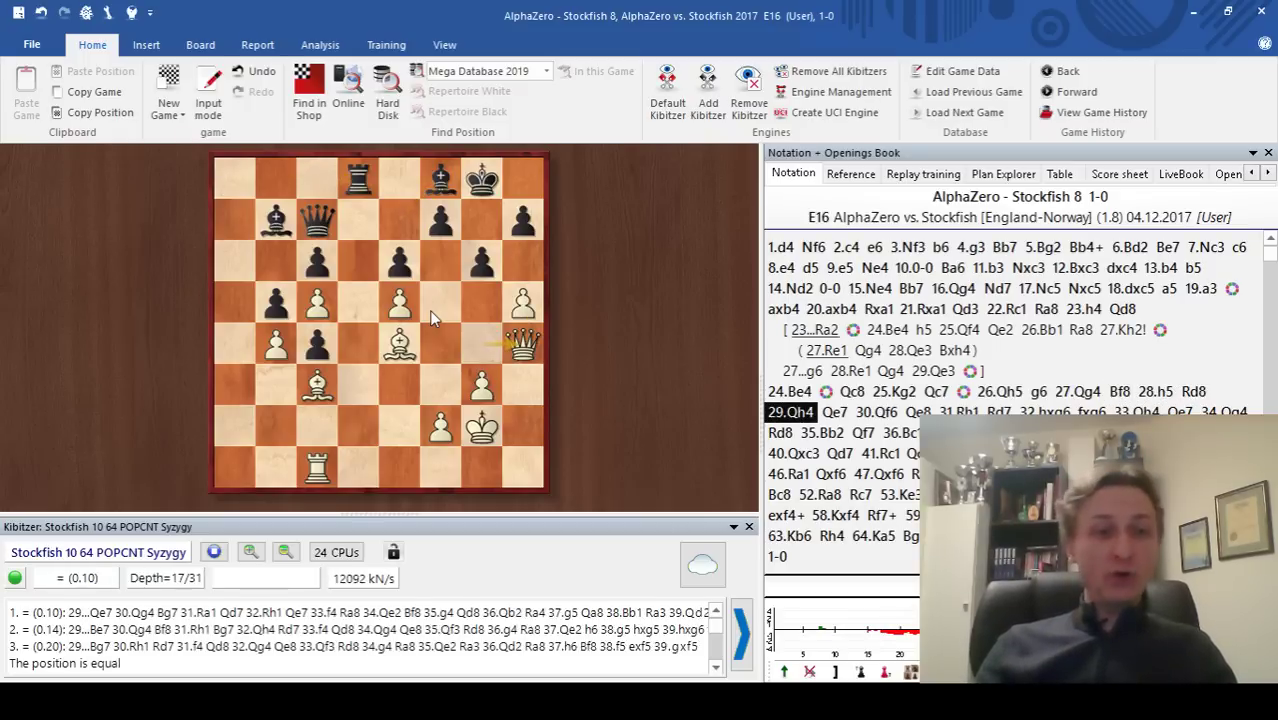
pyautogui.press('Right')
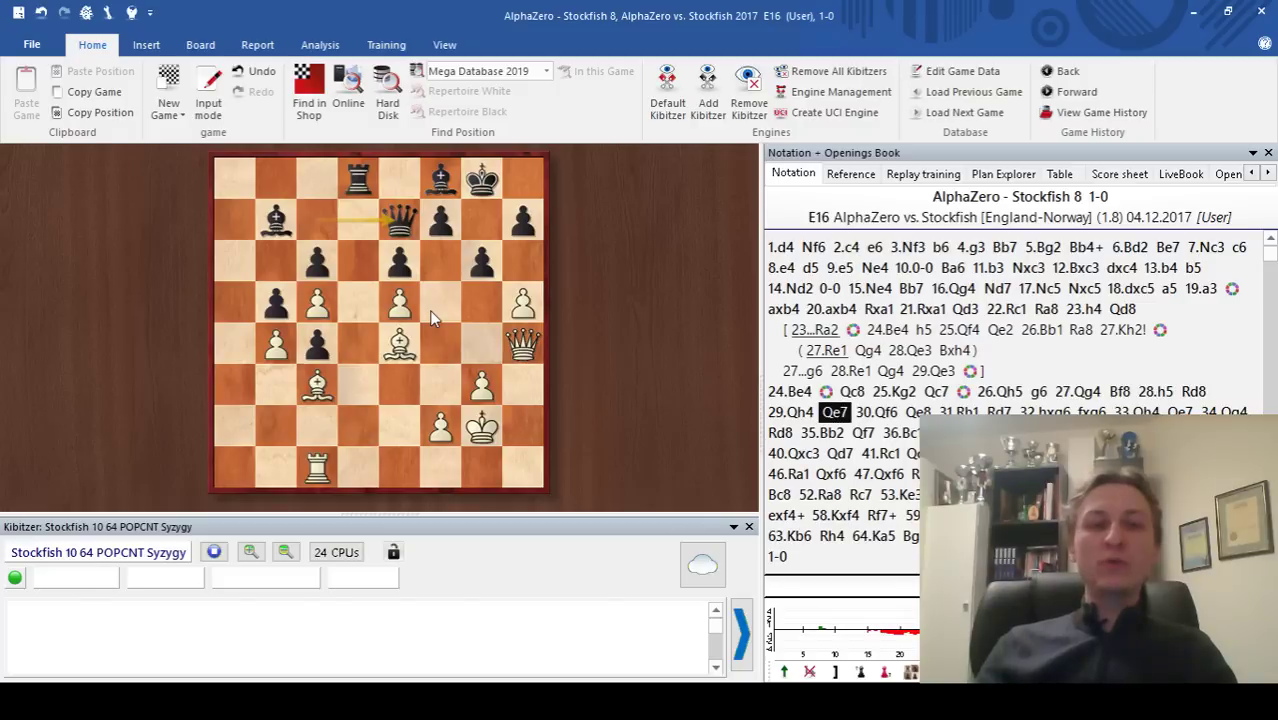
pyautogui.press('Right')
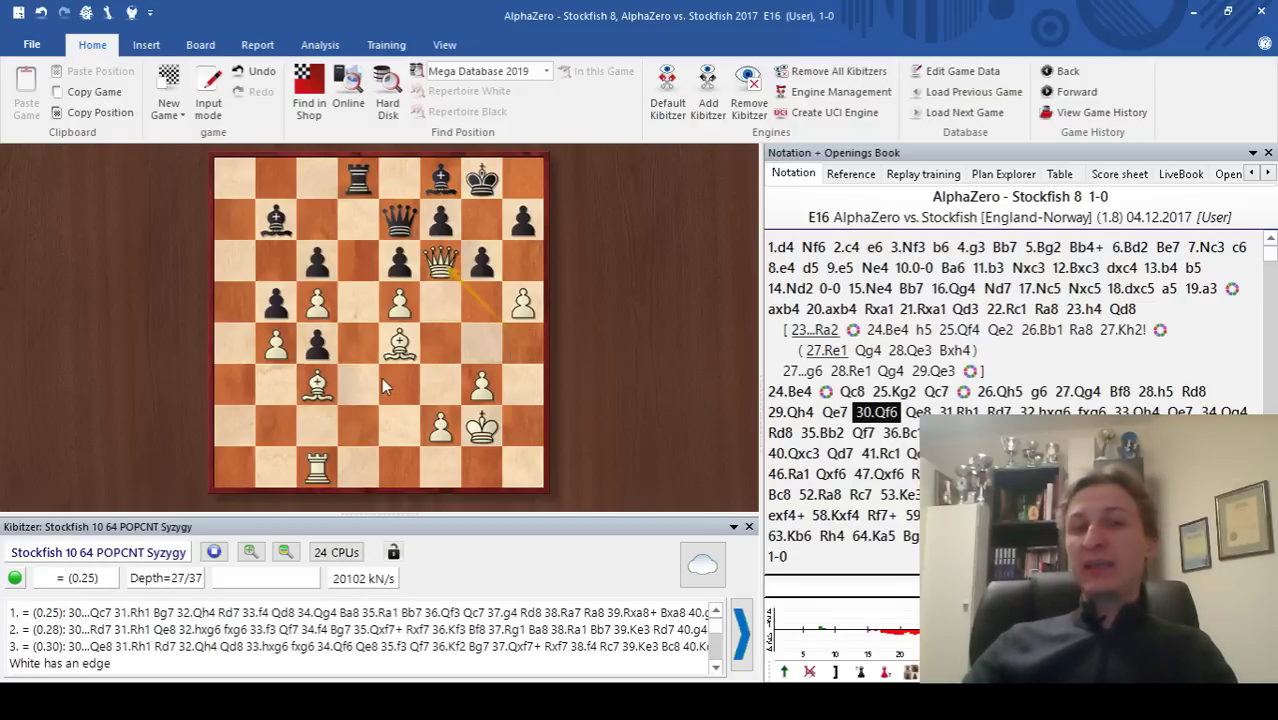
# - Enter the side line 30...Qxf6 31.exf6 and mark Black's bishops on b7 and f8
pyautogui.moveTo(399, 218); pyautogui.dragTo(440, 260)
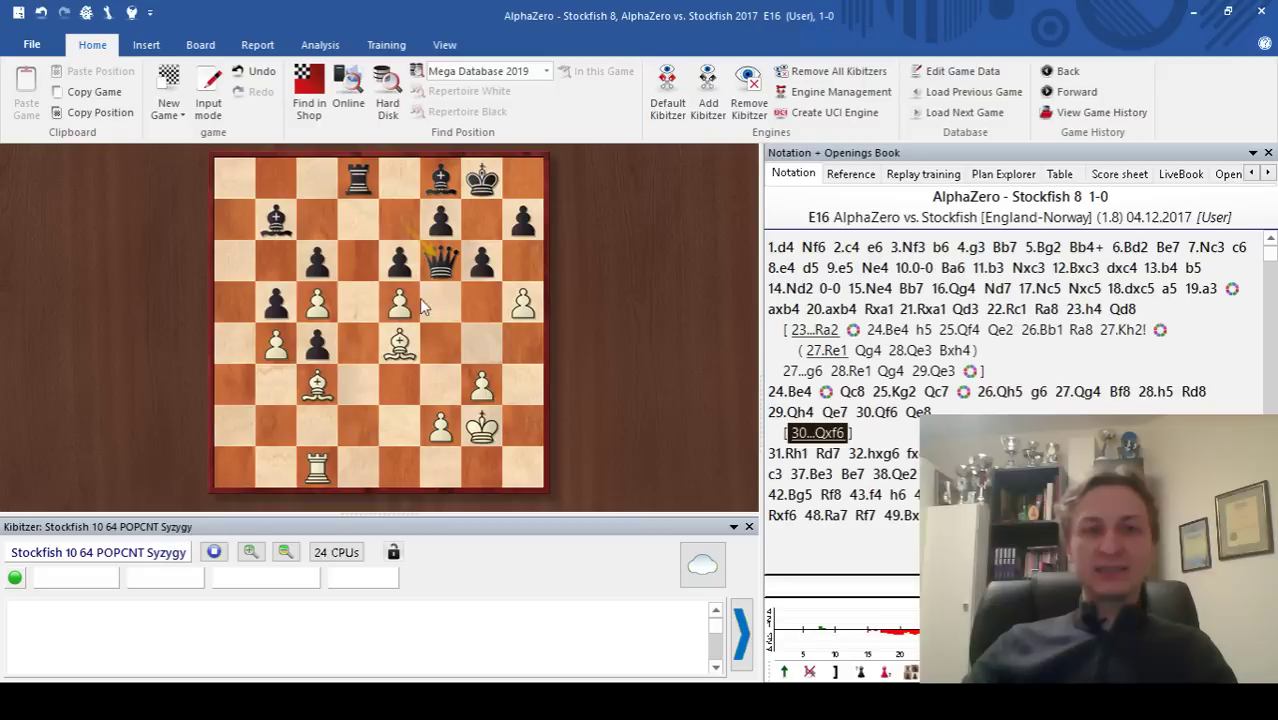
pyautogui.moveTo(399, 302); pyautogui.dragTo(448, 261)
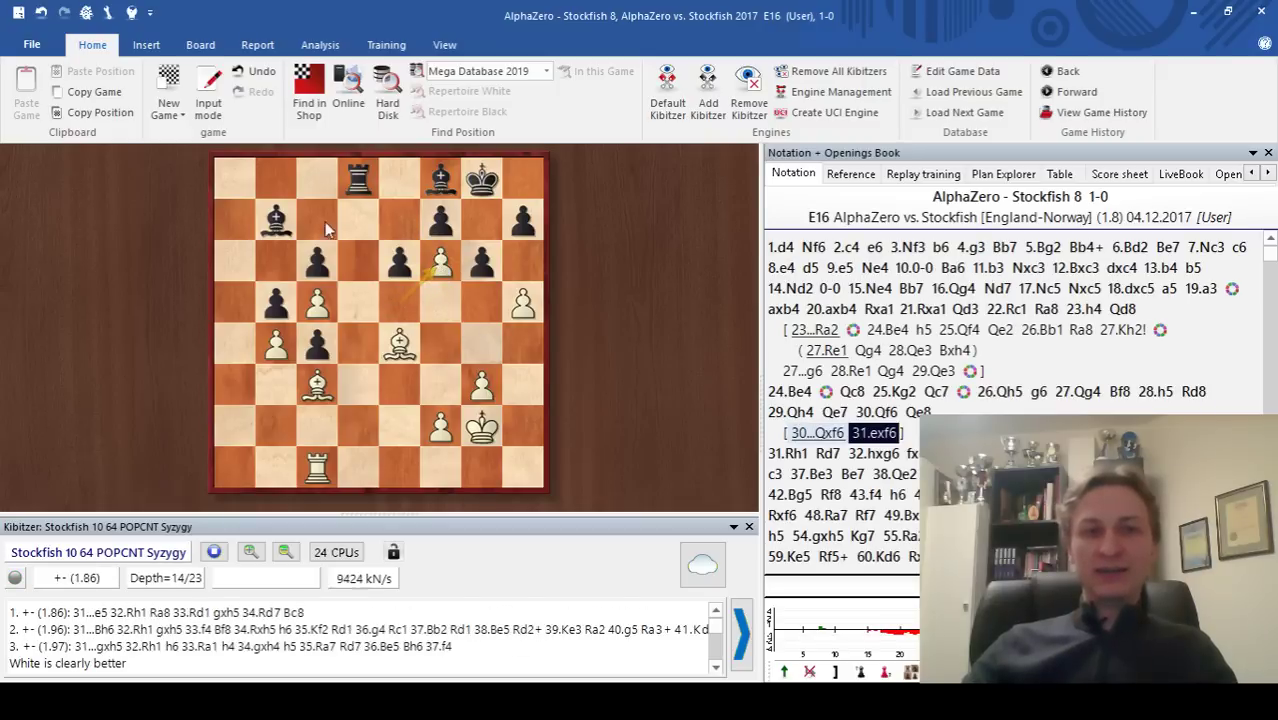
pyautogui.click(276, 218)
pyautogui.click(442, 180)
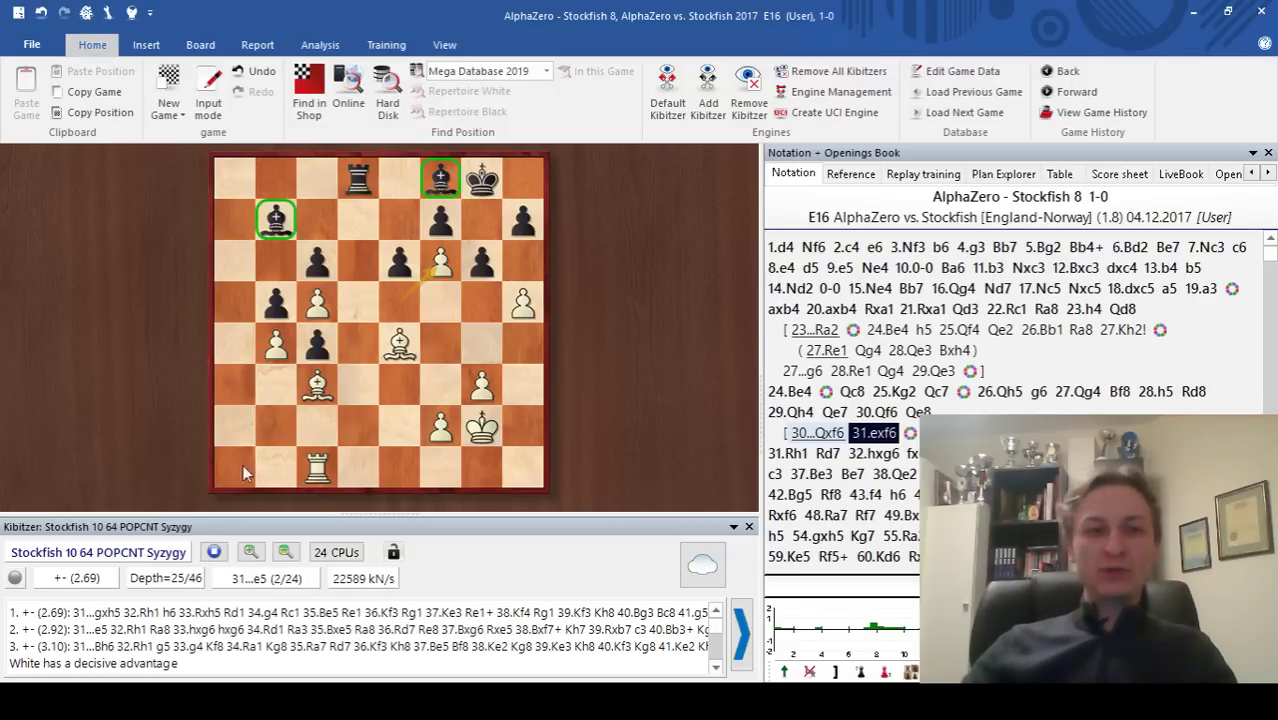
# - Draw rook-plan arrows a1→a7, d1→a1 and d1→e1, then step back to 30.Qf6
pyautogui.moveTo(242, 472); pyautogui.dragTo(234, 222)
pyautogui.moveTo(317, 467)
pyautogui.mouseDown()
pyautogui.moveTo(240, 467)
pyautogui.moveTo(362, 453)
pyautogui.moveTo(358, 225)
pyautogui.mouseUp()
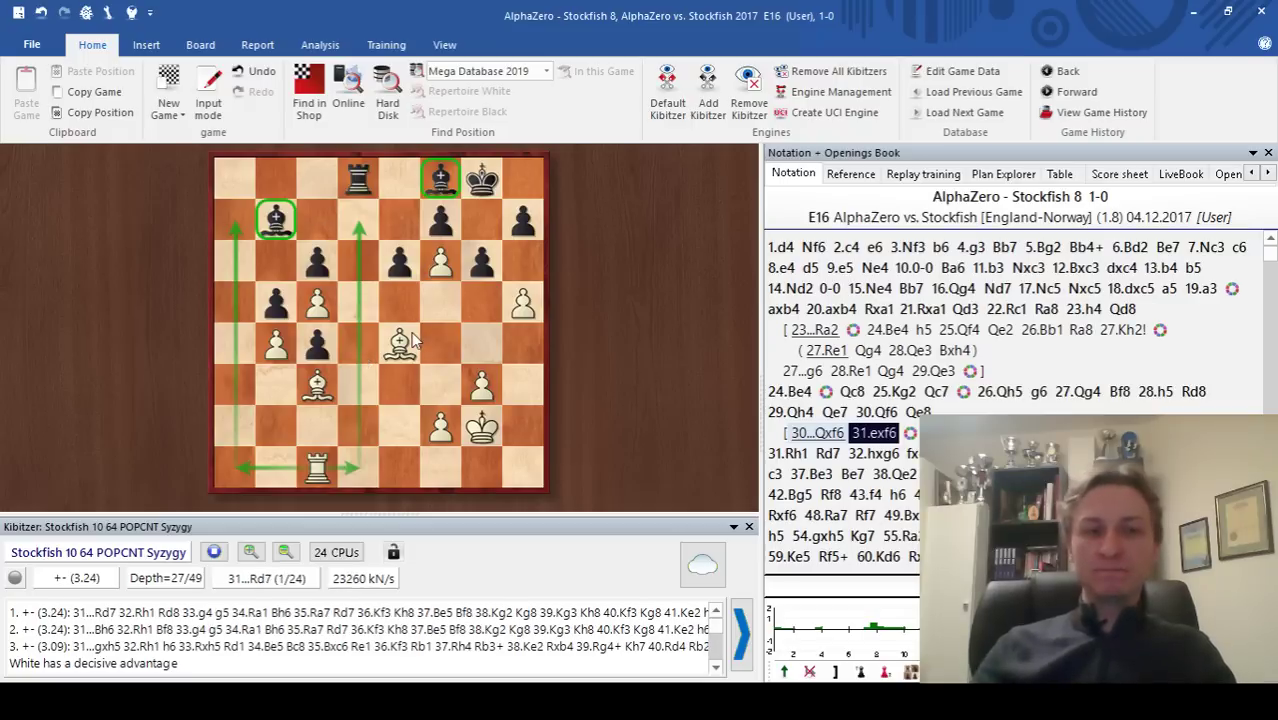
pyautogui.press('Left')
pyautogui.press('Left')
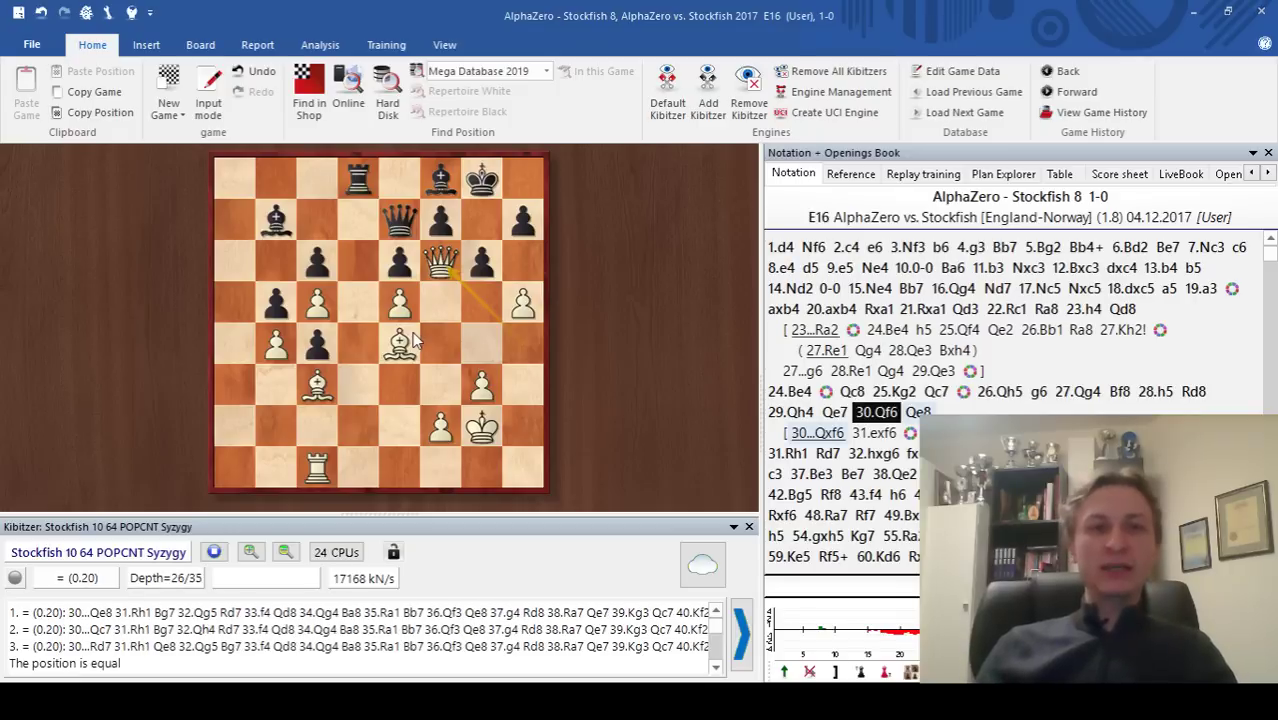
# - Advance to 30...Qe8 31.Rh1 and draw arrows from the c3 bishop to d4 and d2
pyautogui.press('Right')
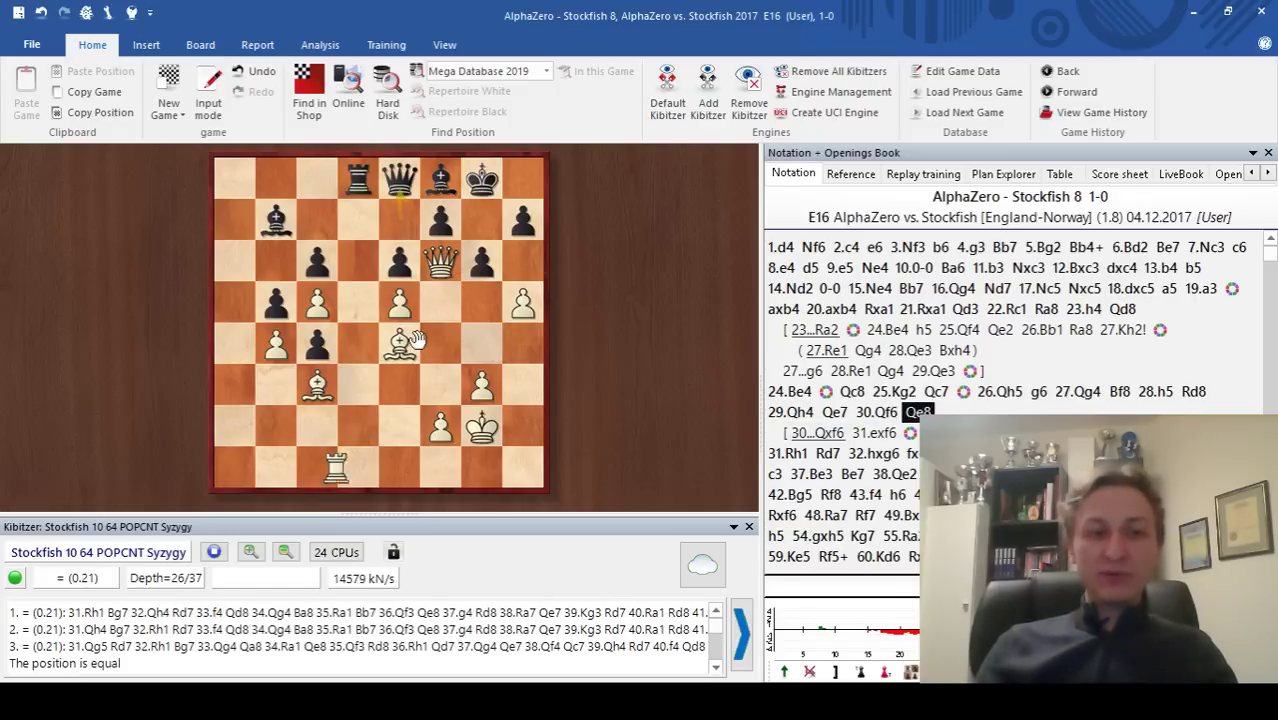
pyautogui.press('Right')
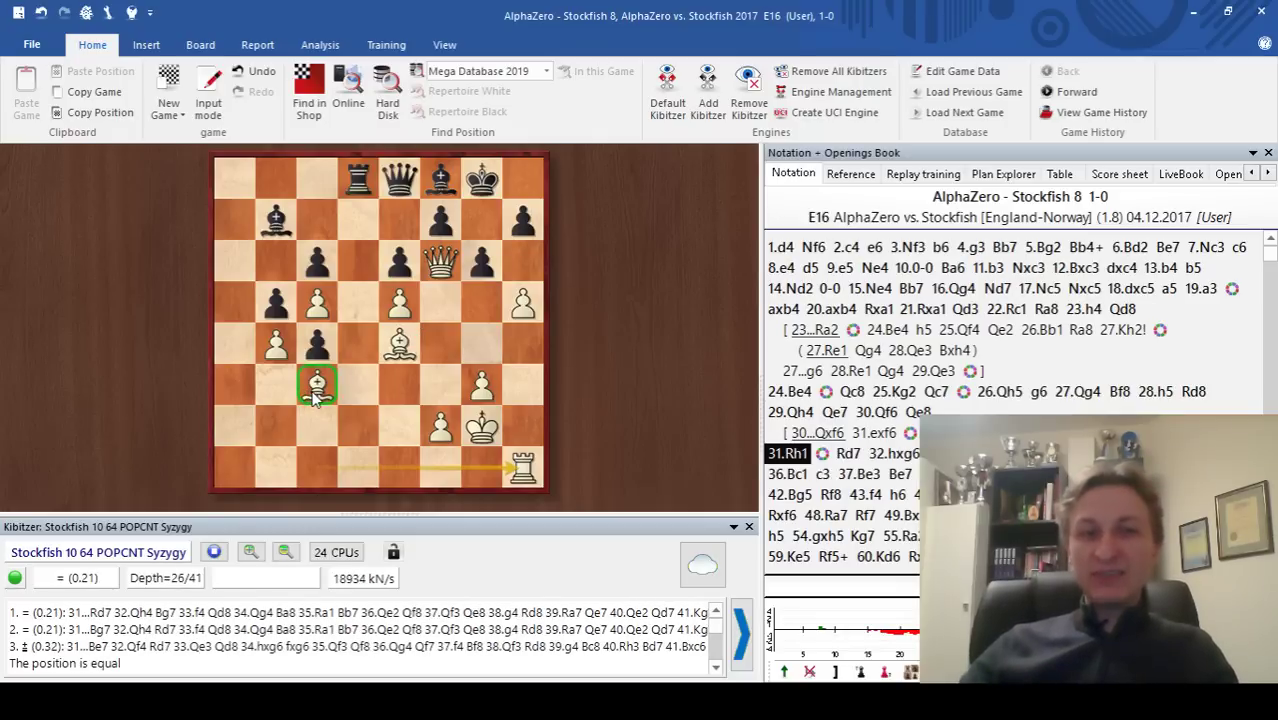
pyautogui.moveTo(317, 385)
pyautogui.mouseDown()
pyautogui.moveTo(358, 344)
pyautogui.moveTo(358, 427)
pyautogui.mouseUp()
pyautogui.keyDown('alt'); pyautogui.click(358, 427); pyautogui.keyUp('alt')
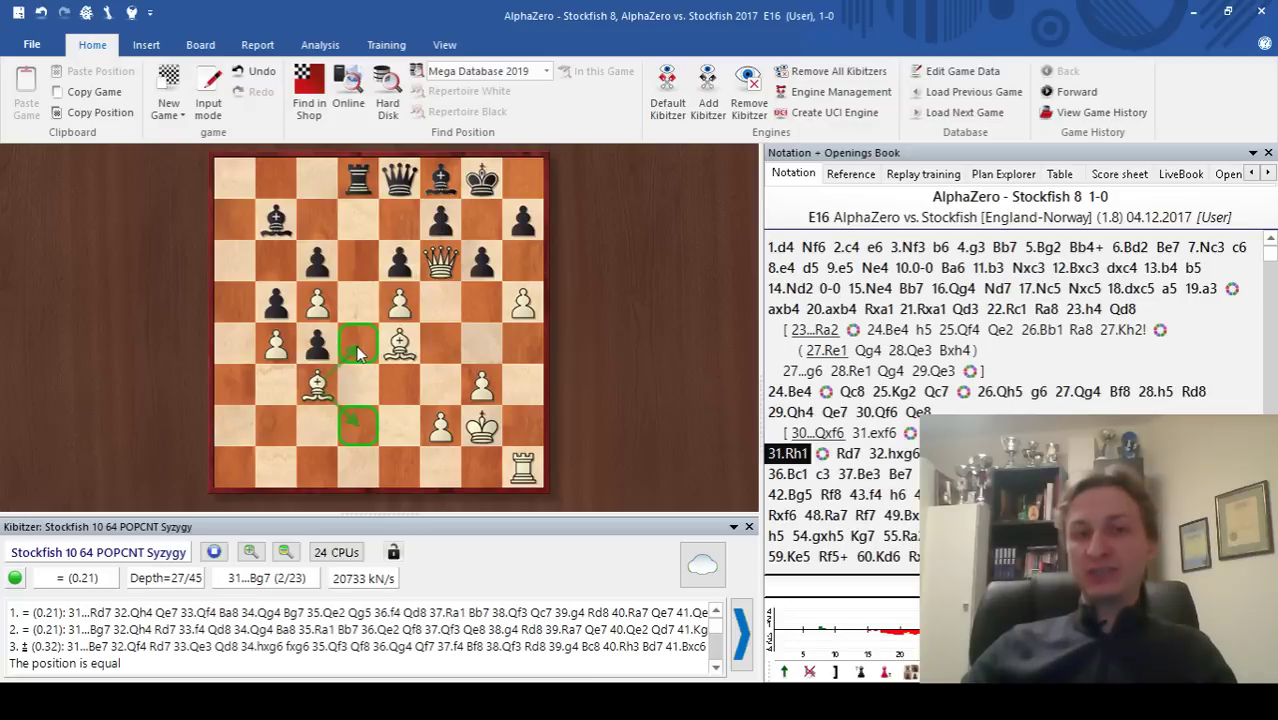
pyautogui.keyDown('alt'); pyautogui.click(357, 440); pyautogui.keyUp('alt')
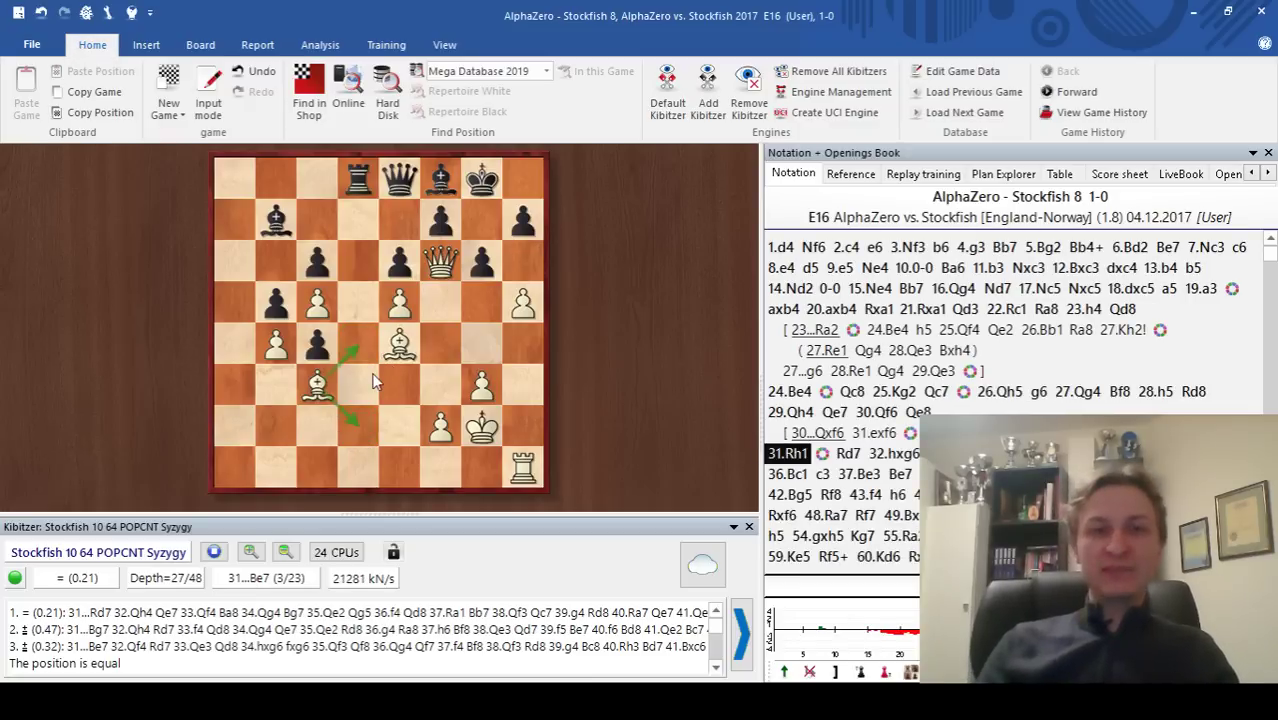
# - Play 31...Rd7, mark the c6 and e6 pawns, and draw an arrow h1→h7
pyautogui.press('Right')
pyautogui.press('Right')
pyautogui.press('Right')
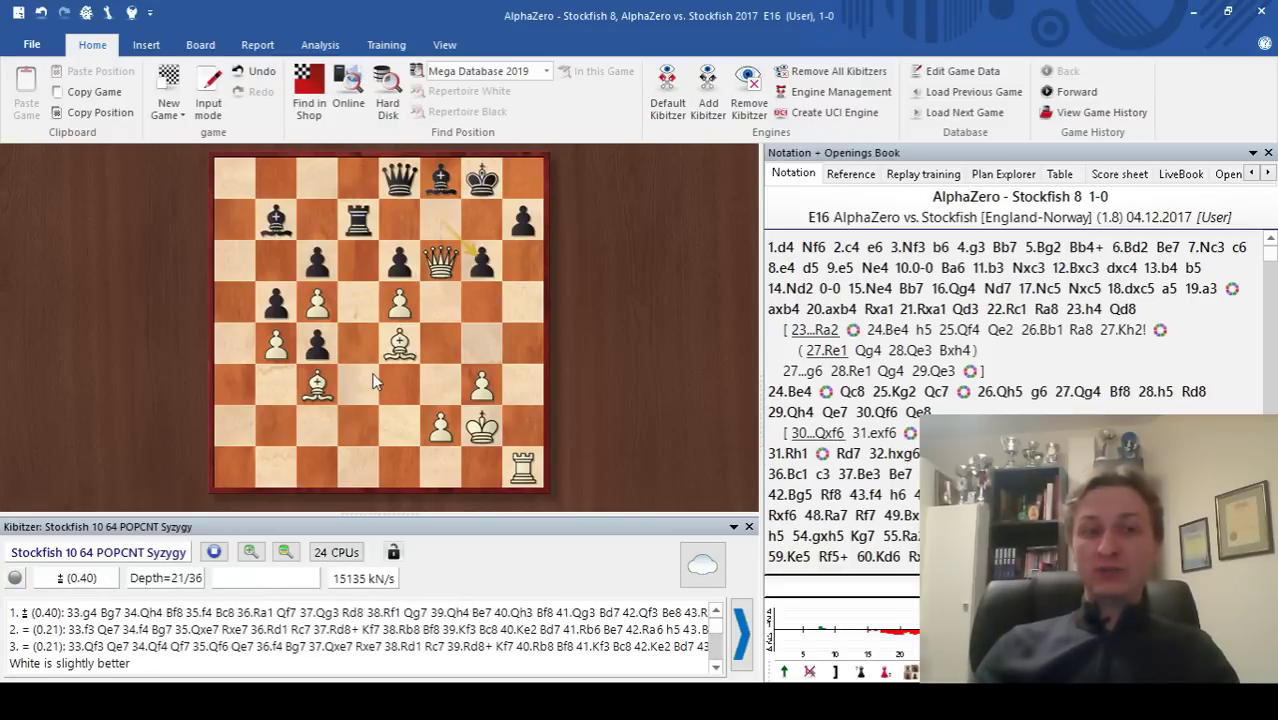
pyautogui.keyDown('alt'); pyautogui.click(318, 262); pyautogui.keyUp('alt')
pyautogui.keyDown('alt'); pyautogui.click(399, 262); pyautogui.keyUp('alt')
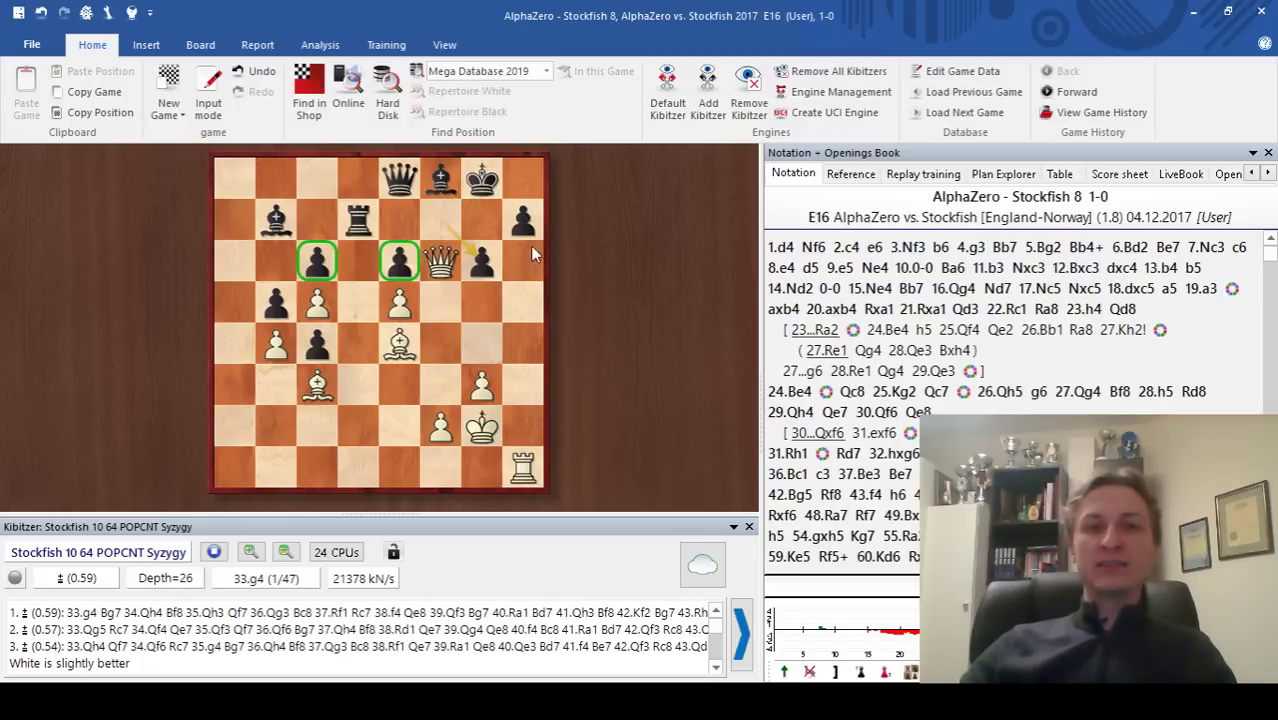
pyautogui.moveTo(524, 470); pyautogui.dragTo(530, 246)
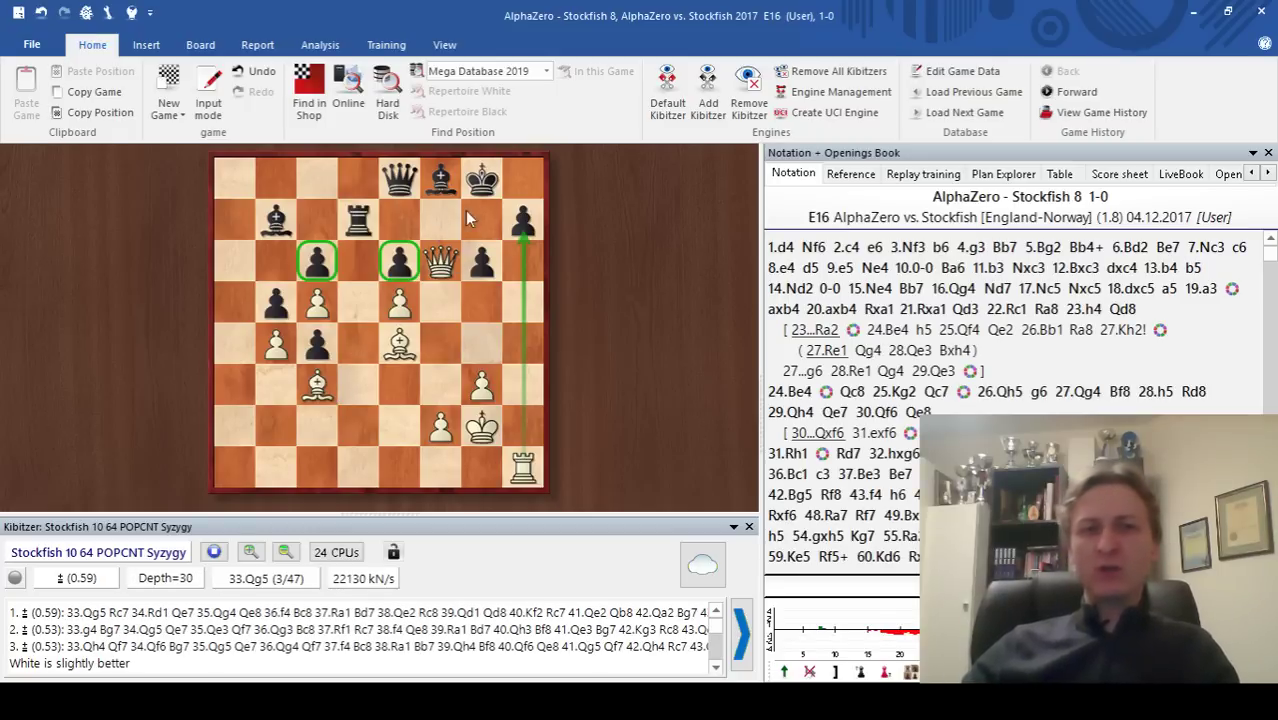
# - Continue through the queen moves to h4 and d7 until White's queen reaches g4
pyautogui.press('Right')
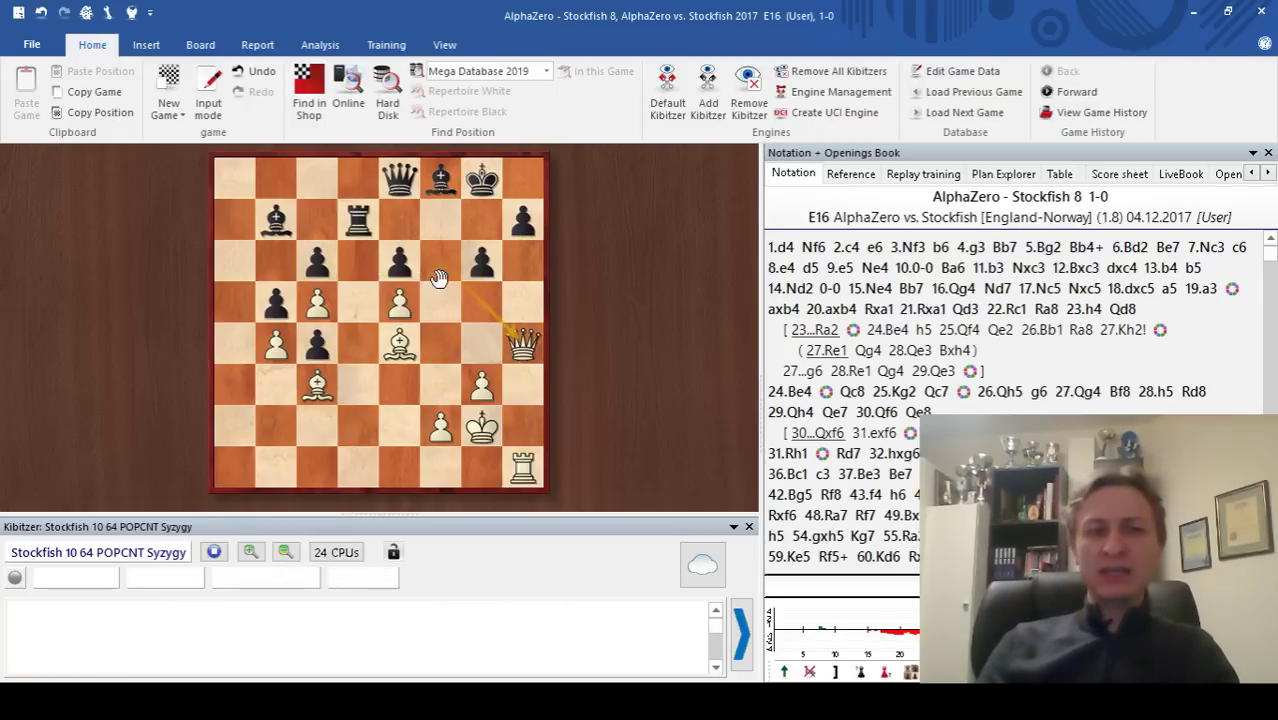
pyautogui.press('Right')
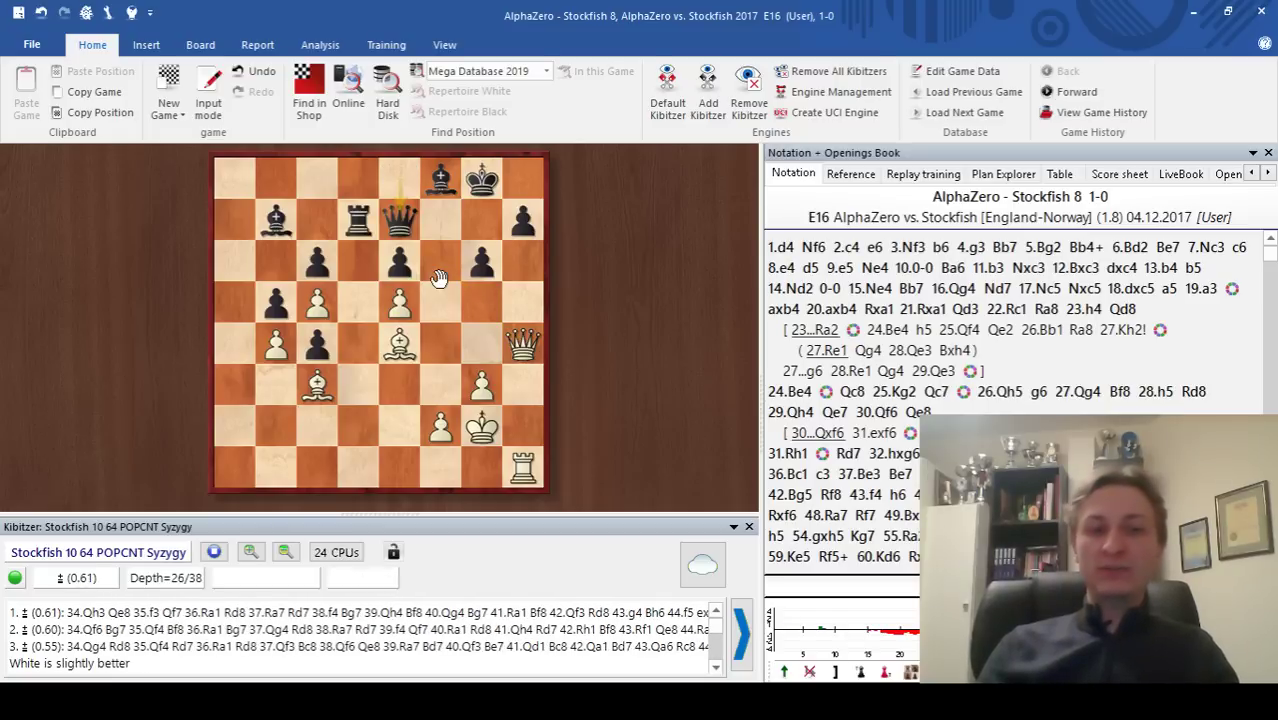
pyautogui.press('Right')
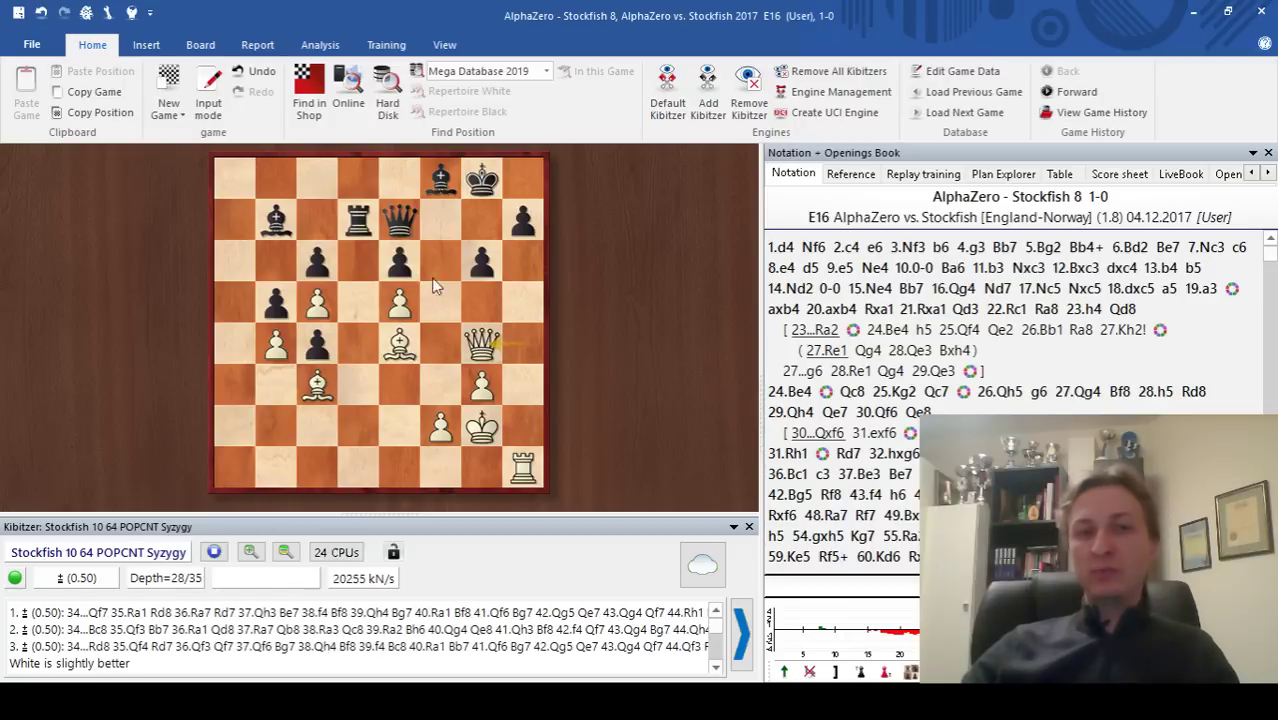
# - Draw green arrows Qg4→e6 and Rh1→h7, circle g6, then advance through 34...Rd8 to 35.Bb2
pyautogui.moveTo(481, 344); pyautogui.dragTo(399, 262)
pyautogui.keyDown('alt'); pyautogui.click(482, 265); pyautogui.keyUp('alt')
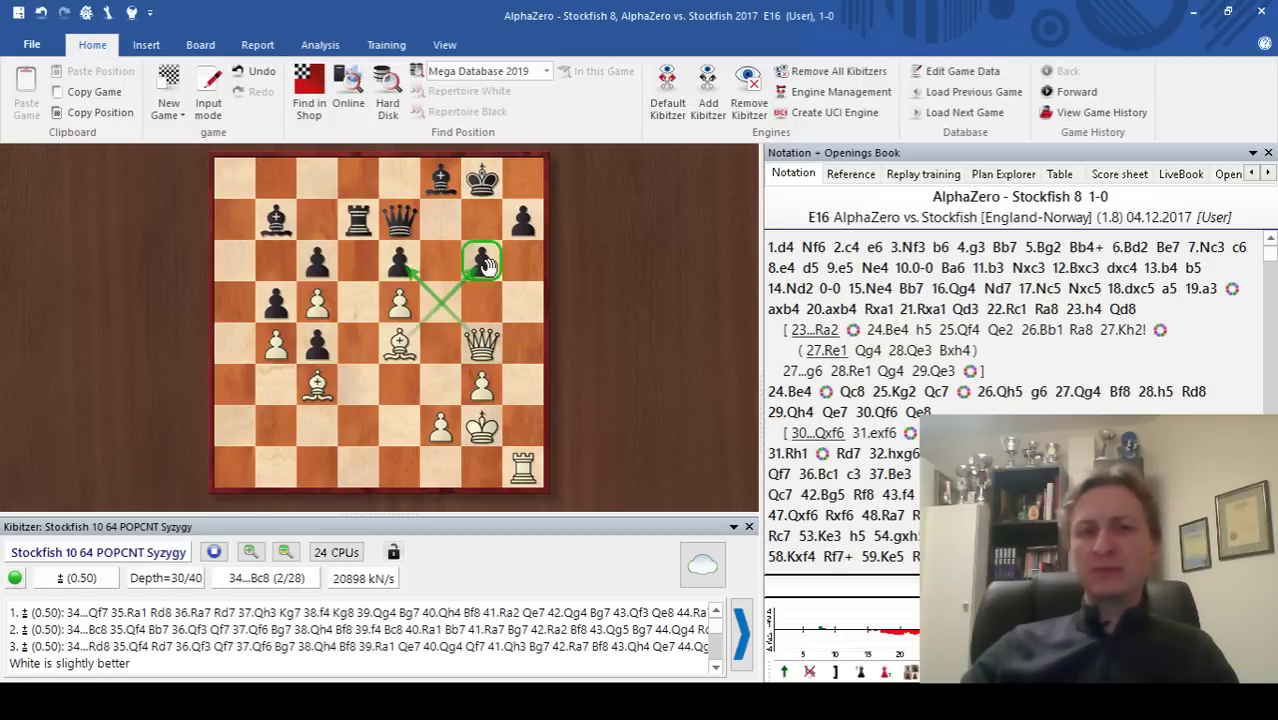
pyautogui.moveTo(521, 225); pyautogui.dragTo(522, 226)
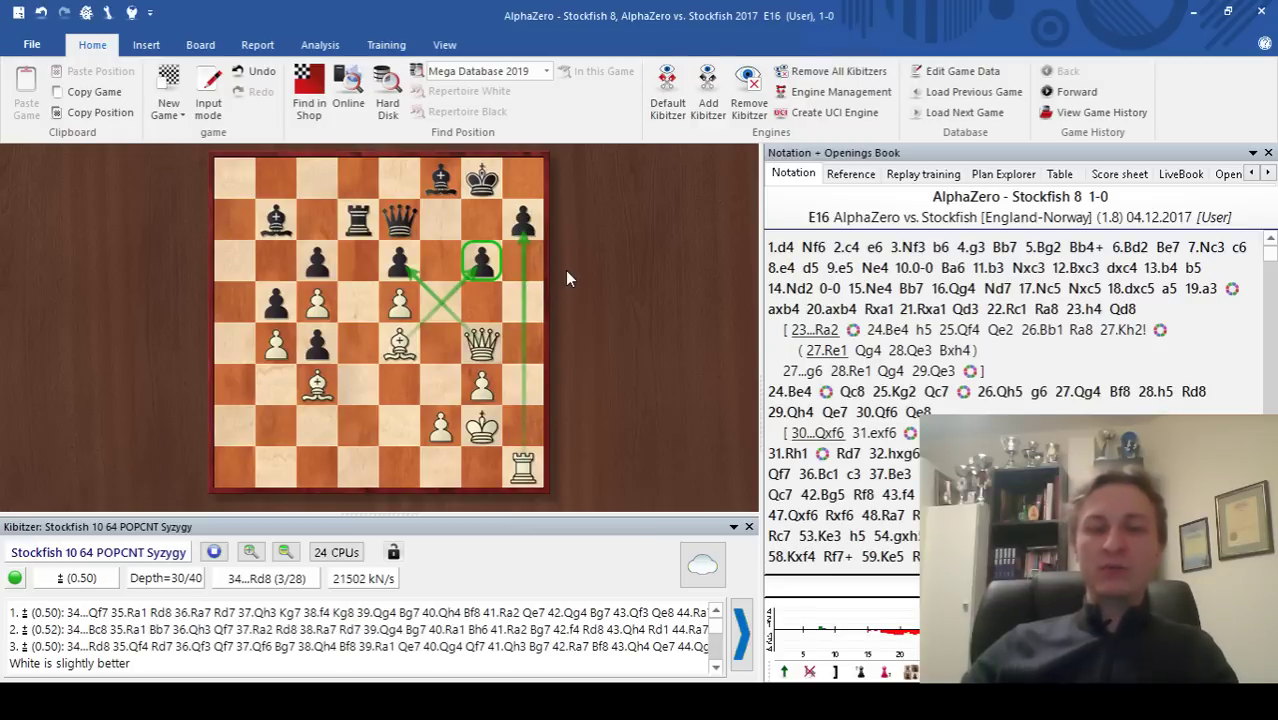
pyautogui.press('Right')
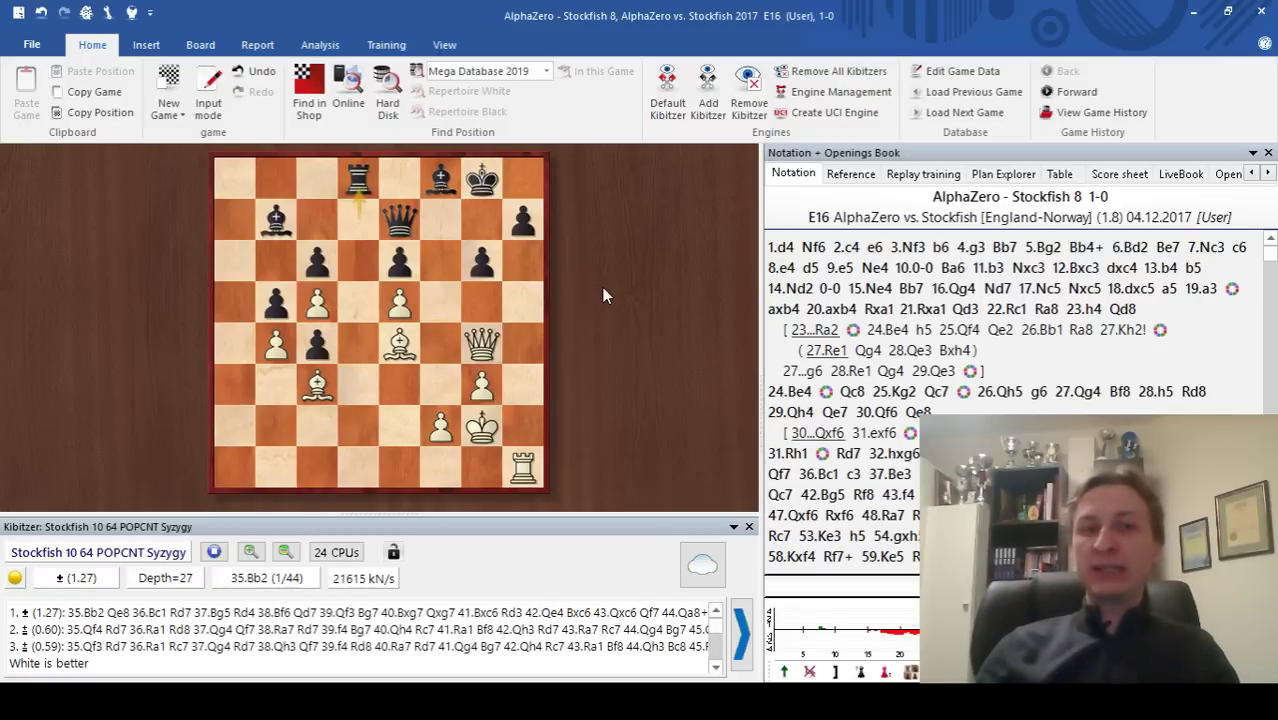
pyautogui.press('Right')
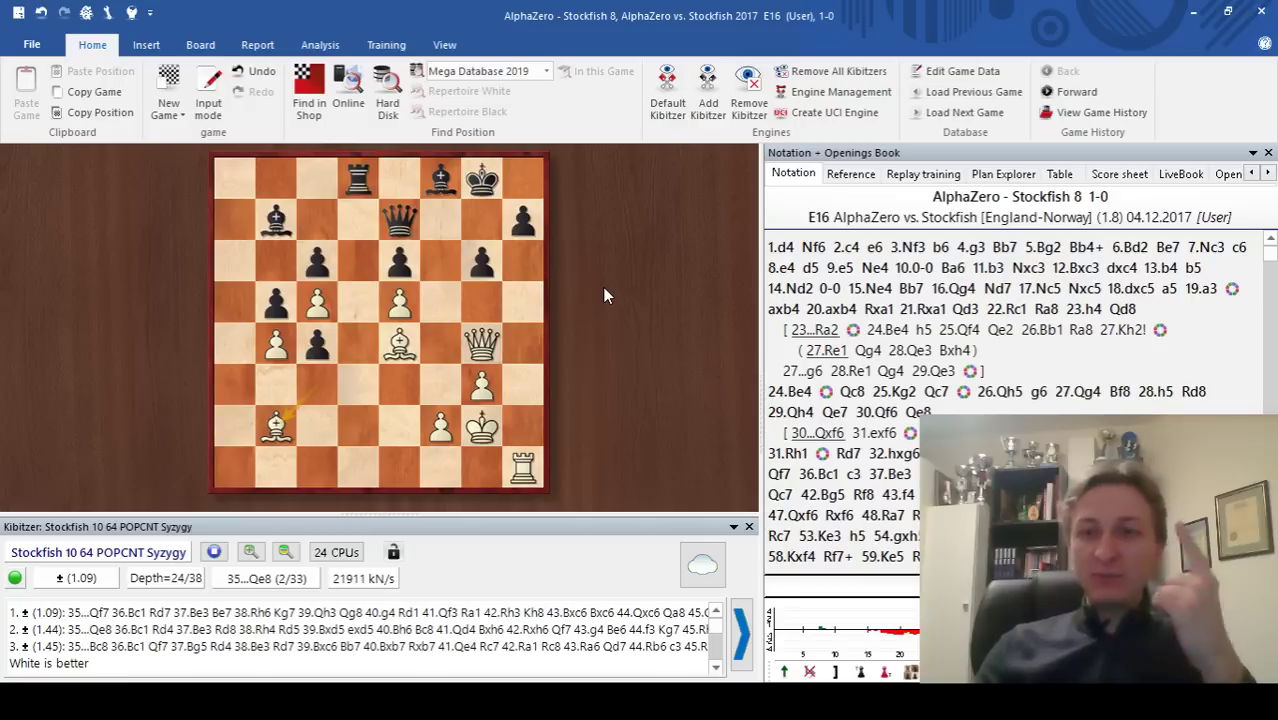
# - Jump back to 26.Qh5 in the notation and step forward to 27.Qg4
pyautogui.click(1001, 392)
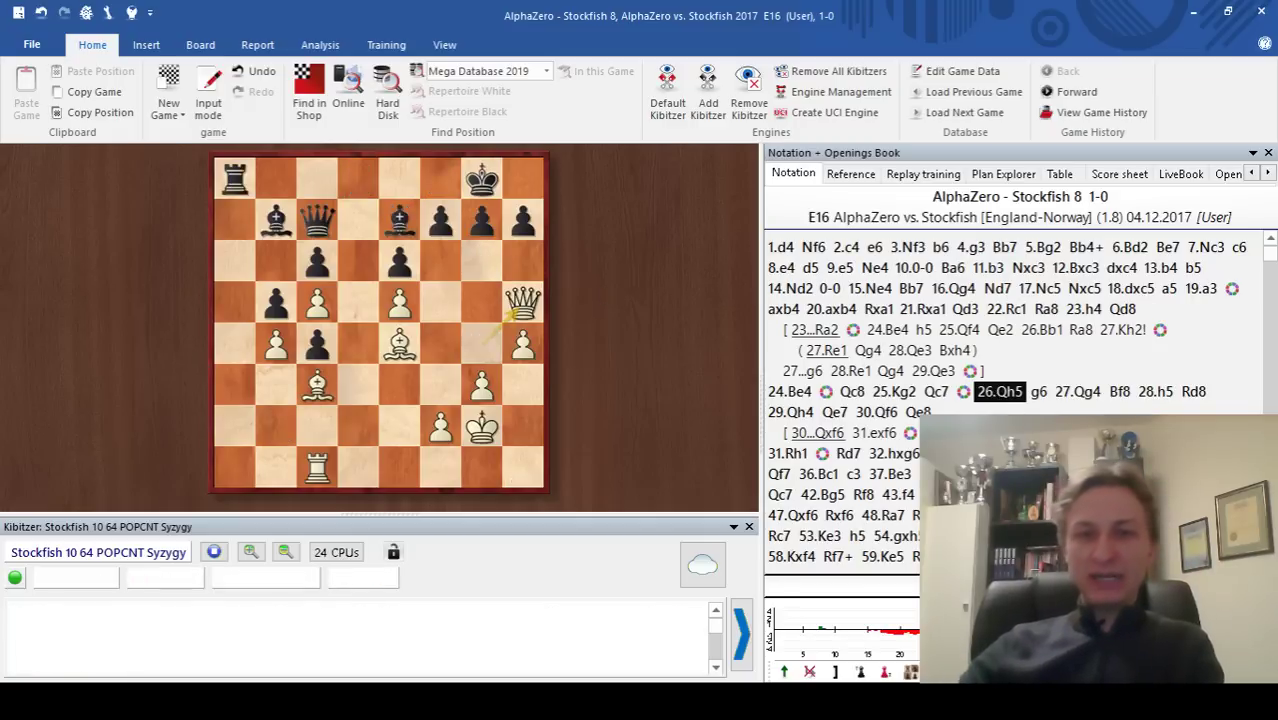
pyautogui.click(936, 391)
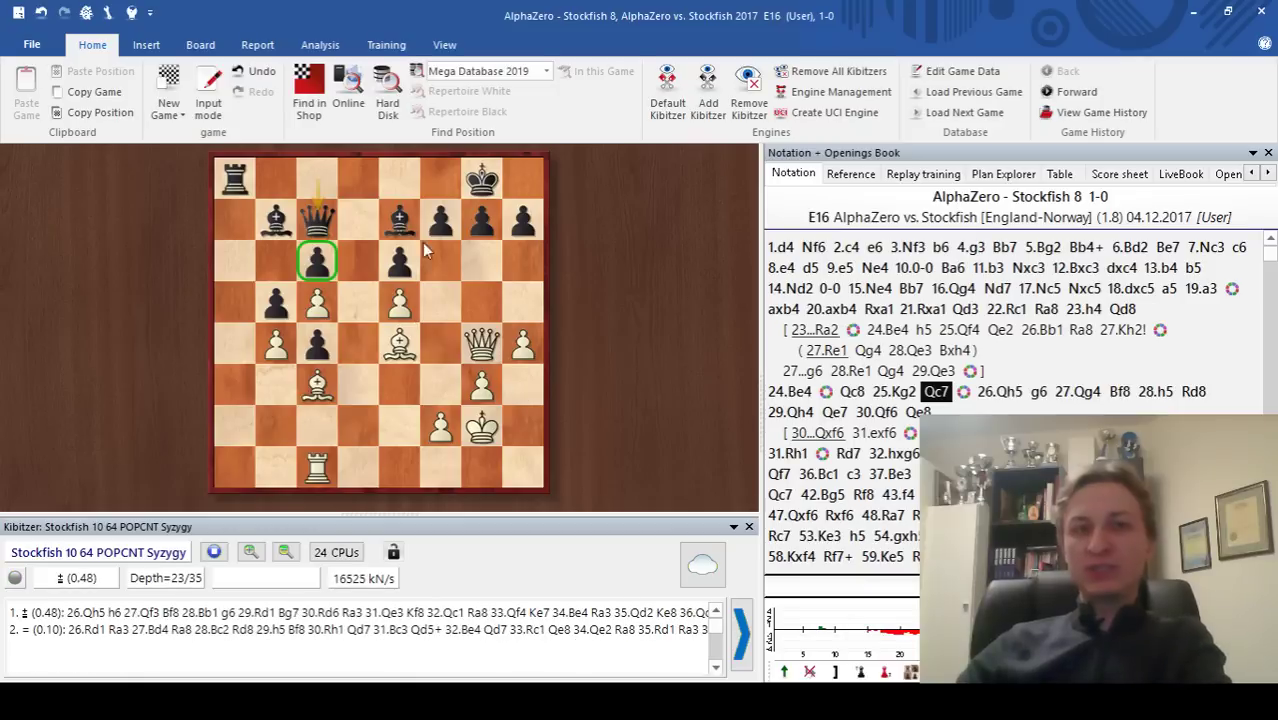
pyautogui.press('Right')
pyautogui.press('Right')
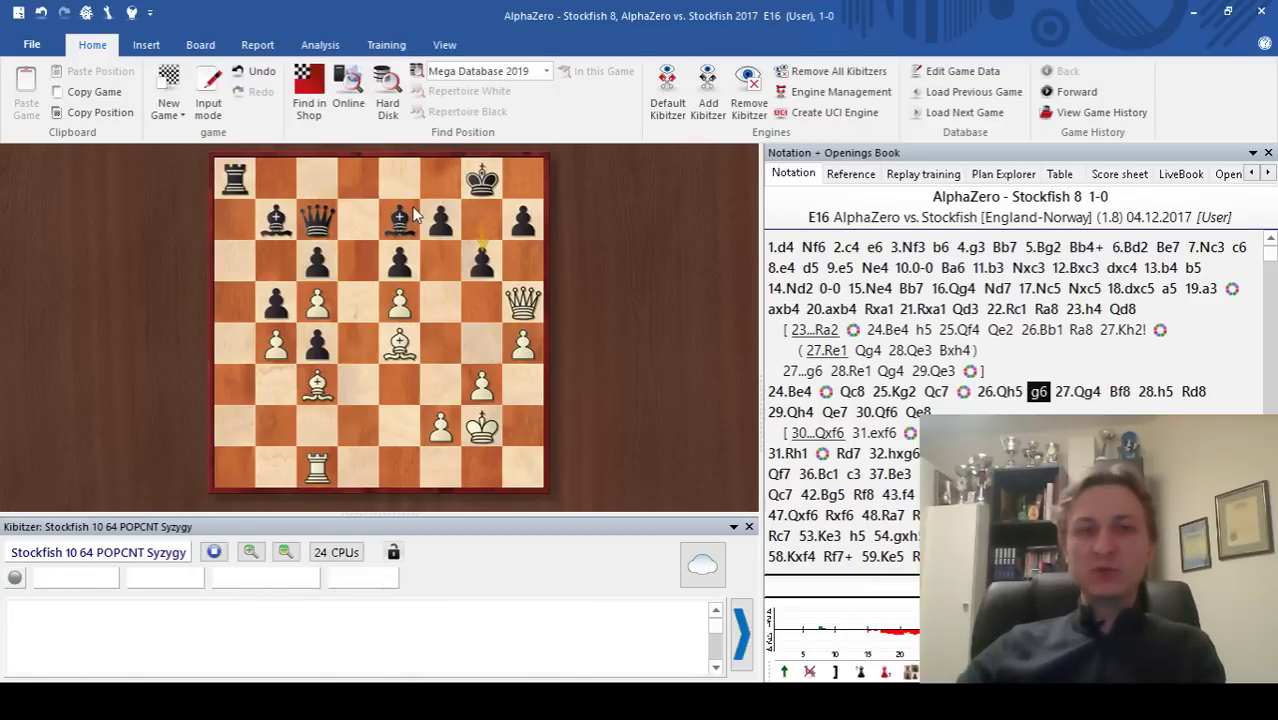
pyautogui.press('Right')
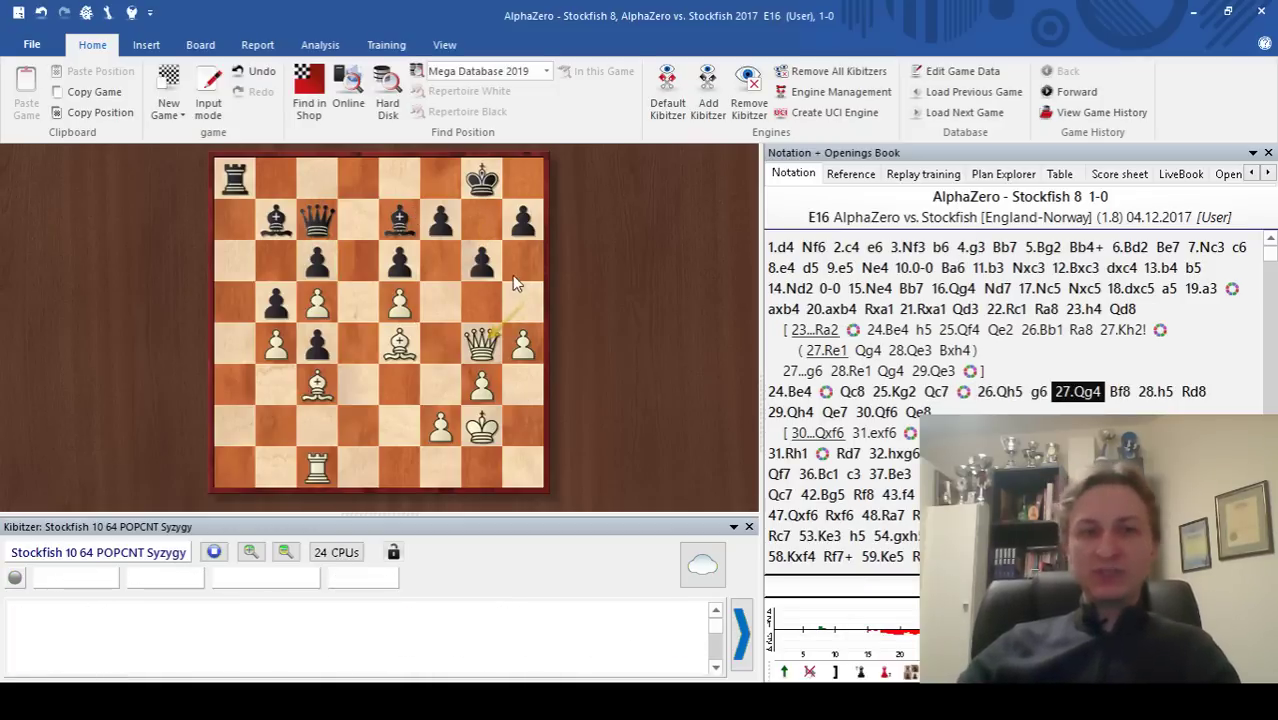
# - Mark f6 and h6 as target squares, then replay onward toward 32.hxg6
pyautogui.keyDown('alt'); pyautogui.click(512, 264); pyautogui.keyUp('alt')
pyautogui.keyDown('alt'); pyautogui.click(447, 268); pyautogui.keyUp('alt')
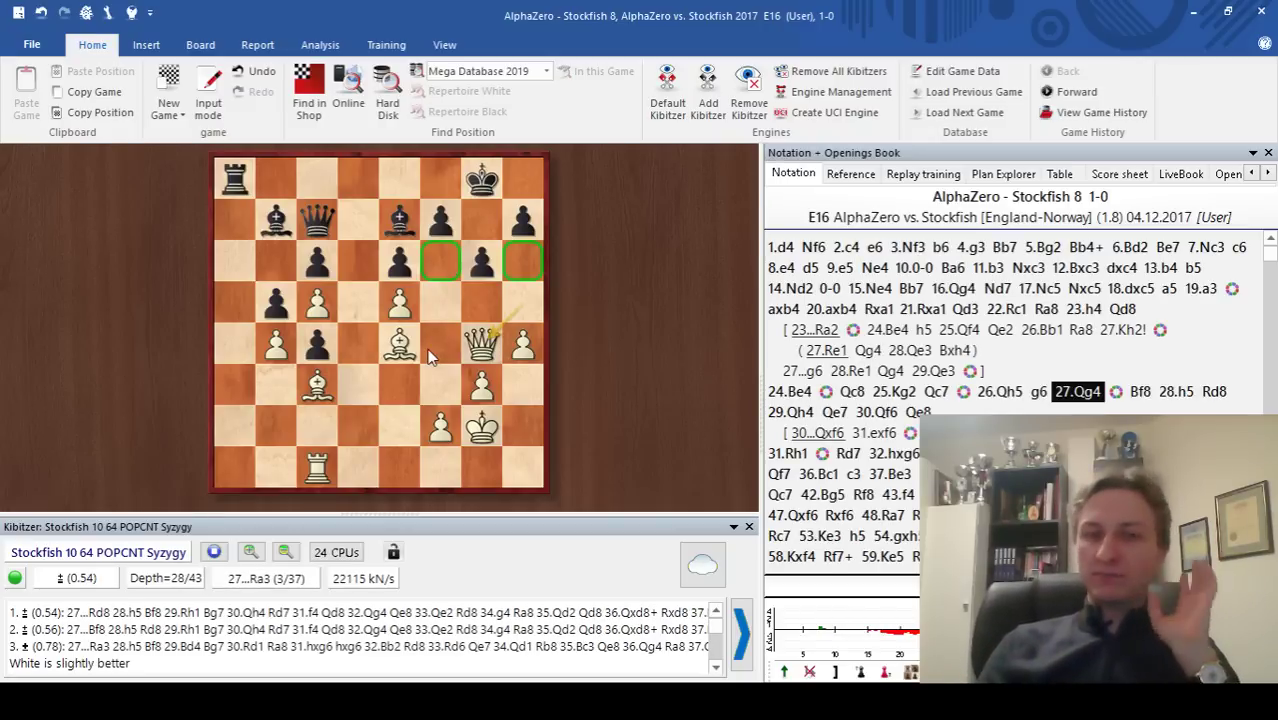
pyautogui.press('Right')
pyautogui.press('Right')
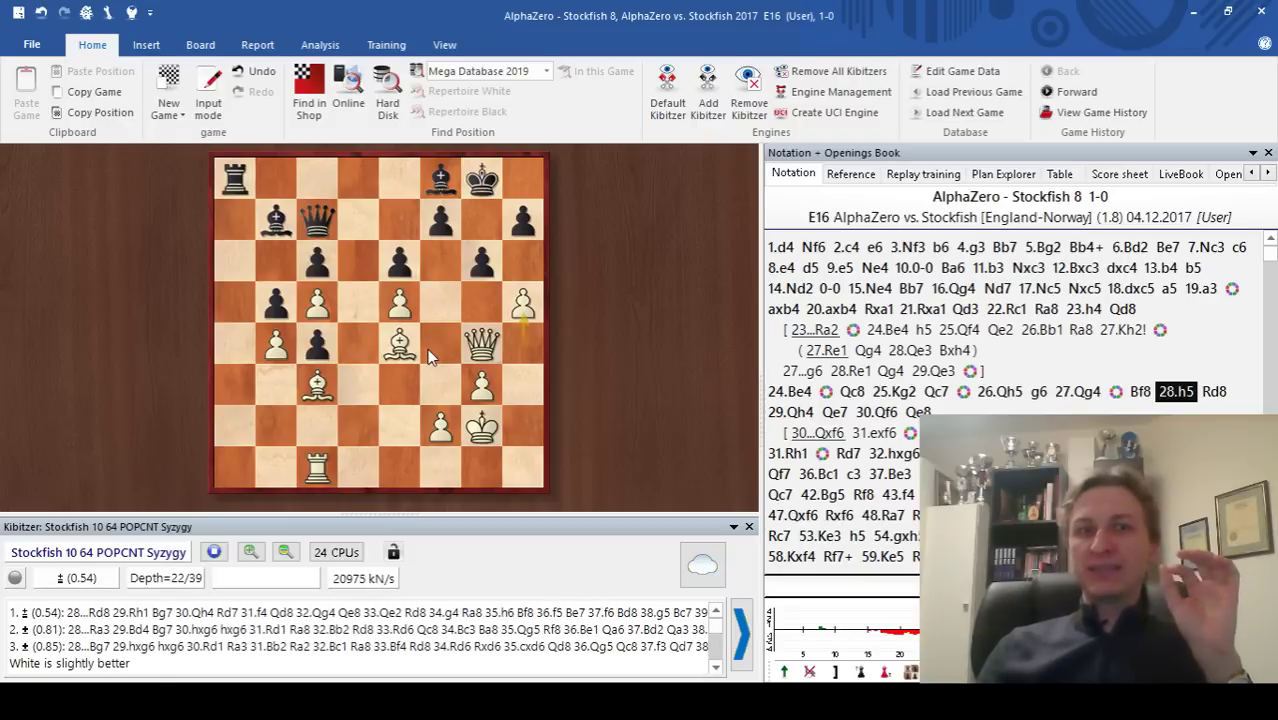
pyautogui.press('Right')
pyautogui.press('Right')
pyautogui.press('Right')
pyautogui.press('Right')
pyautogui.press('Right')
pyautogui.press('Right')
pyautogui.press('Right')
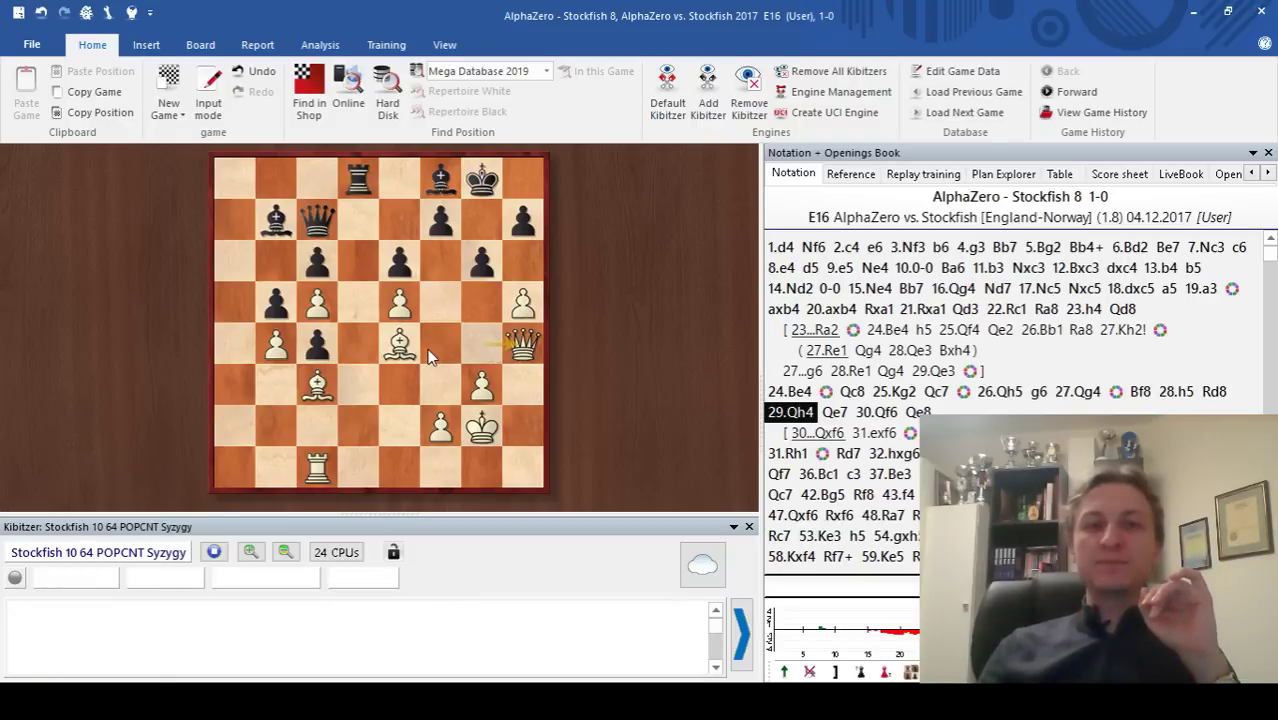
pyautogui.press('Right')
pyautogui.press('Right')
pyautogui.press('Right')
pyautogui.press('Right')
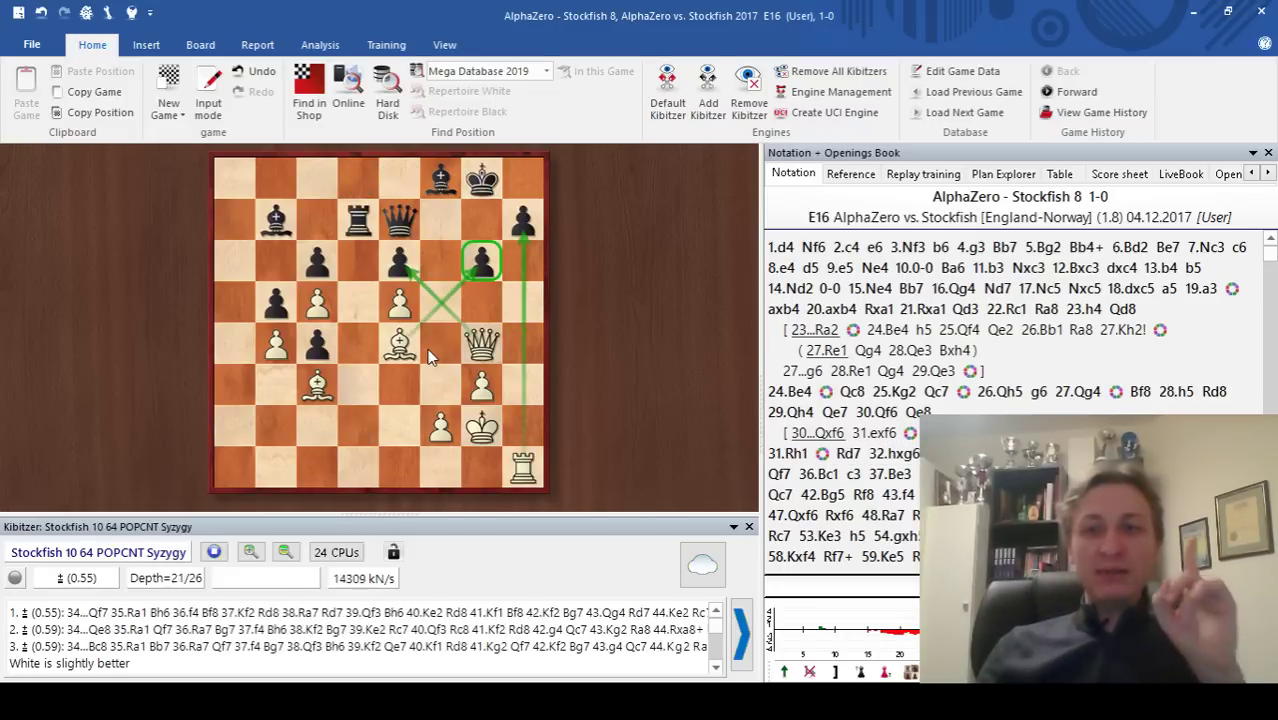
# - Show 34...Rd8 35.Bb2, draw a green arrow for the c1 bishop's diagonal, then return to 34.Qg4
pyautogui.press('Right')
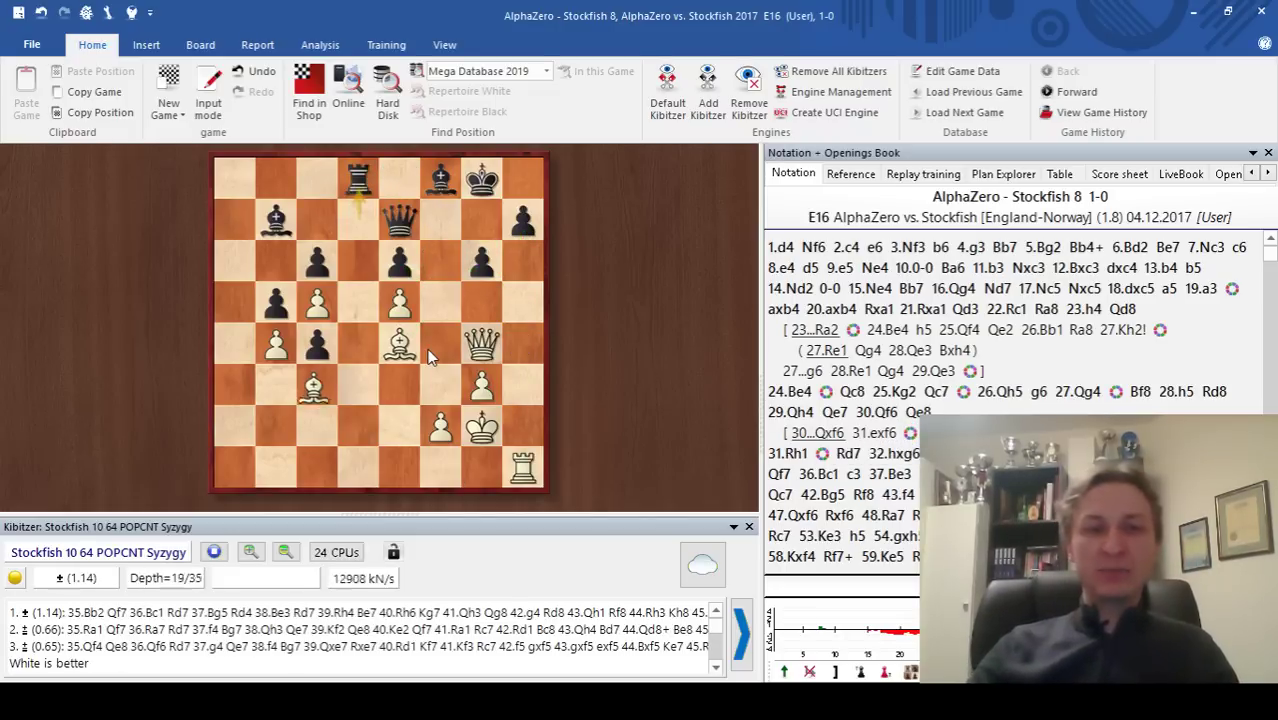
pyautogui.press('Right')
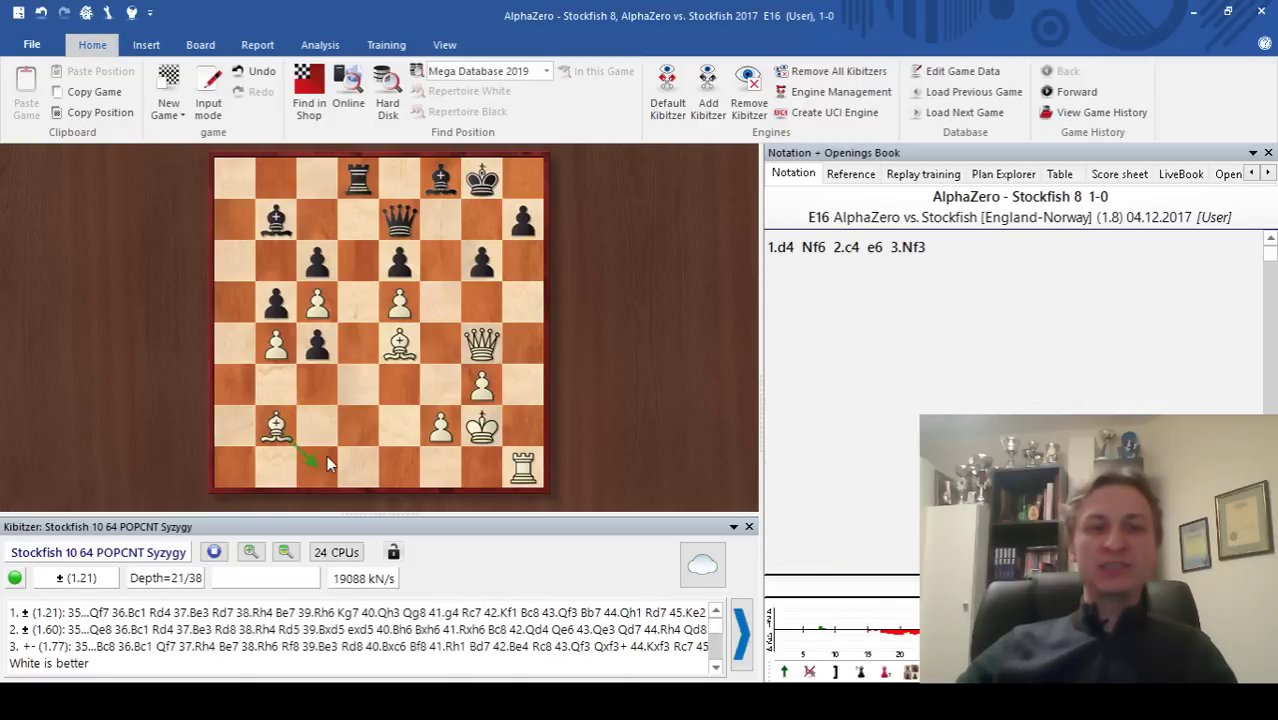
pyautogui.moveTo(326, 455); pyautogui.dragTo(440, 261)
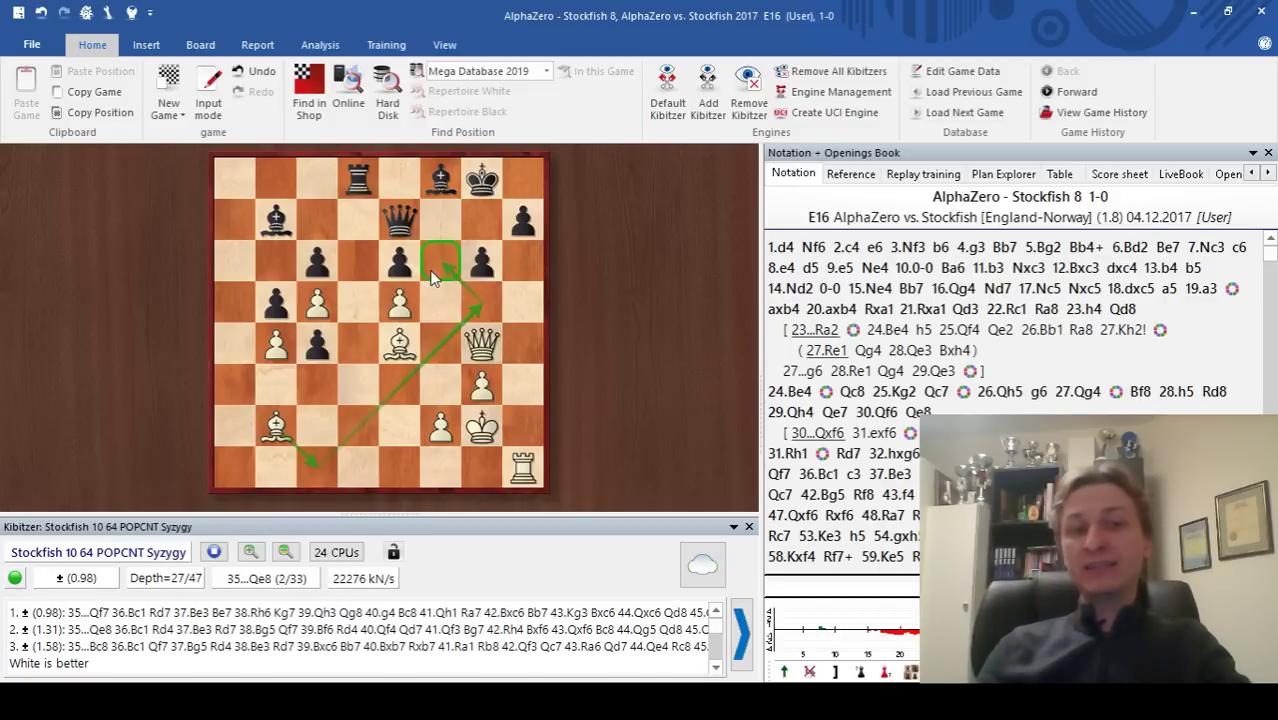
pyautogui.press('Right')
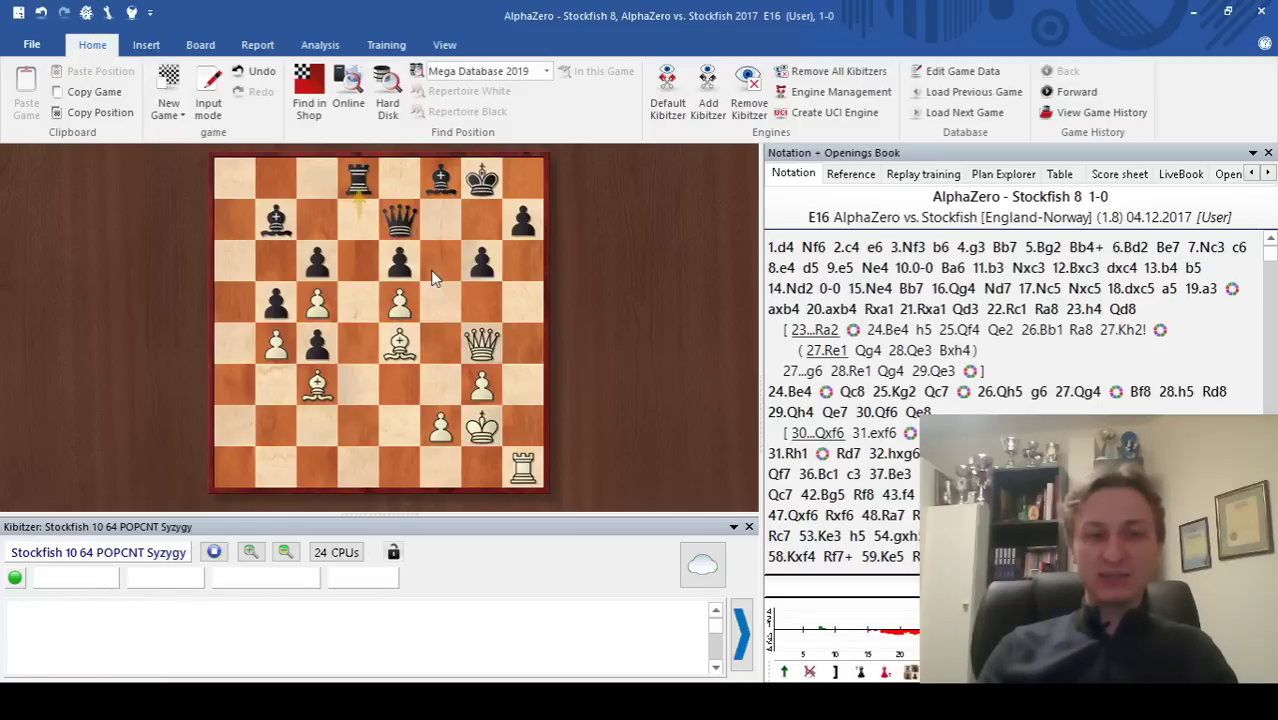
pyautogui.press('Right')
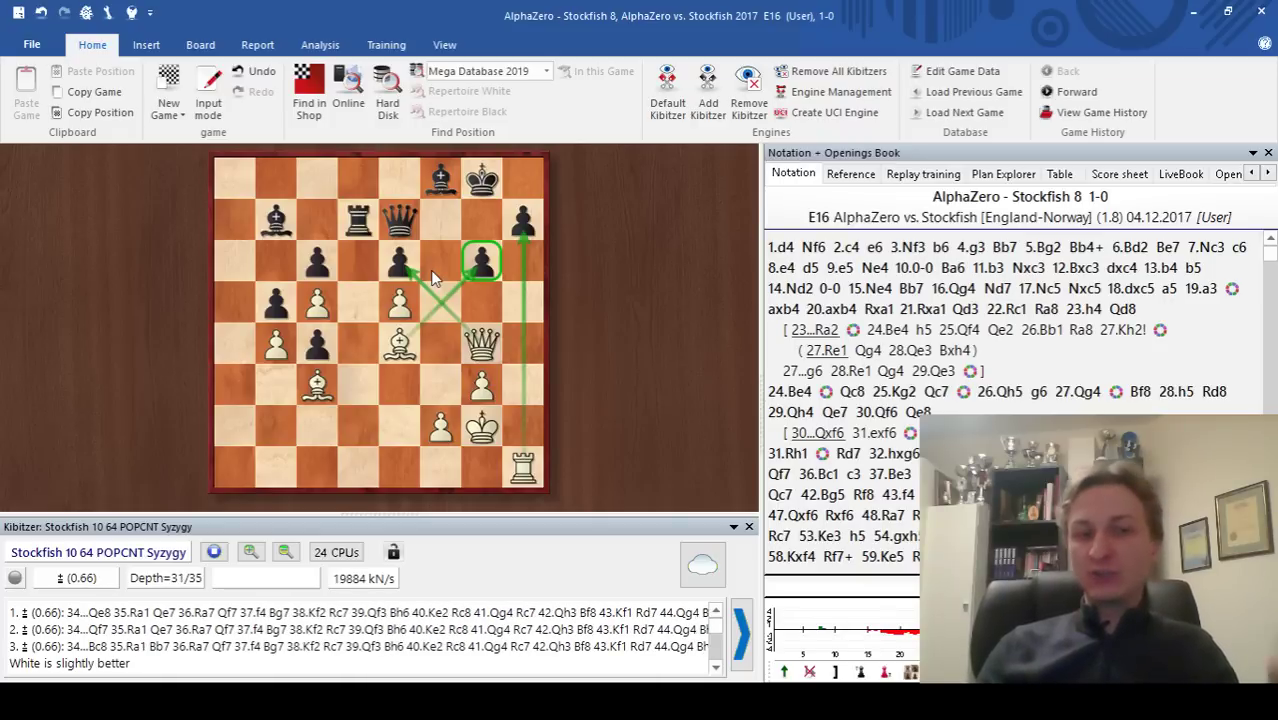
# - Replay 36.Bc1 c3 37.Be3 through 40...Qd7, then take back the rook move to c1
pyautogui.press('Right')
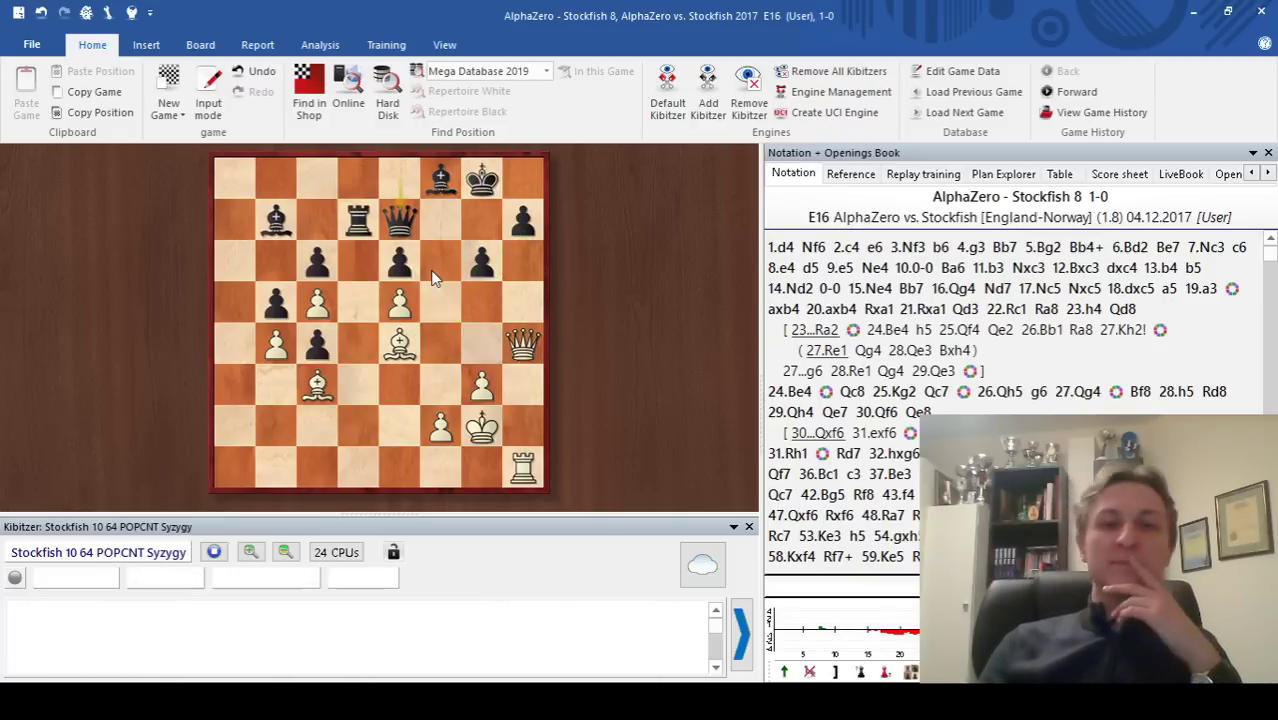
pyautogui.press('Right')
pyautogui.press('Right')
pyautogui.press('Right')
pyautogui.press('Right')
pyautogui.press('Right')
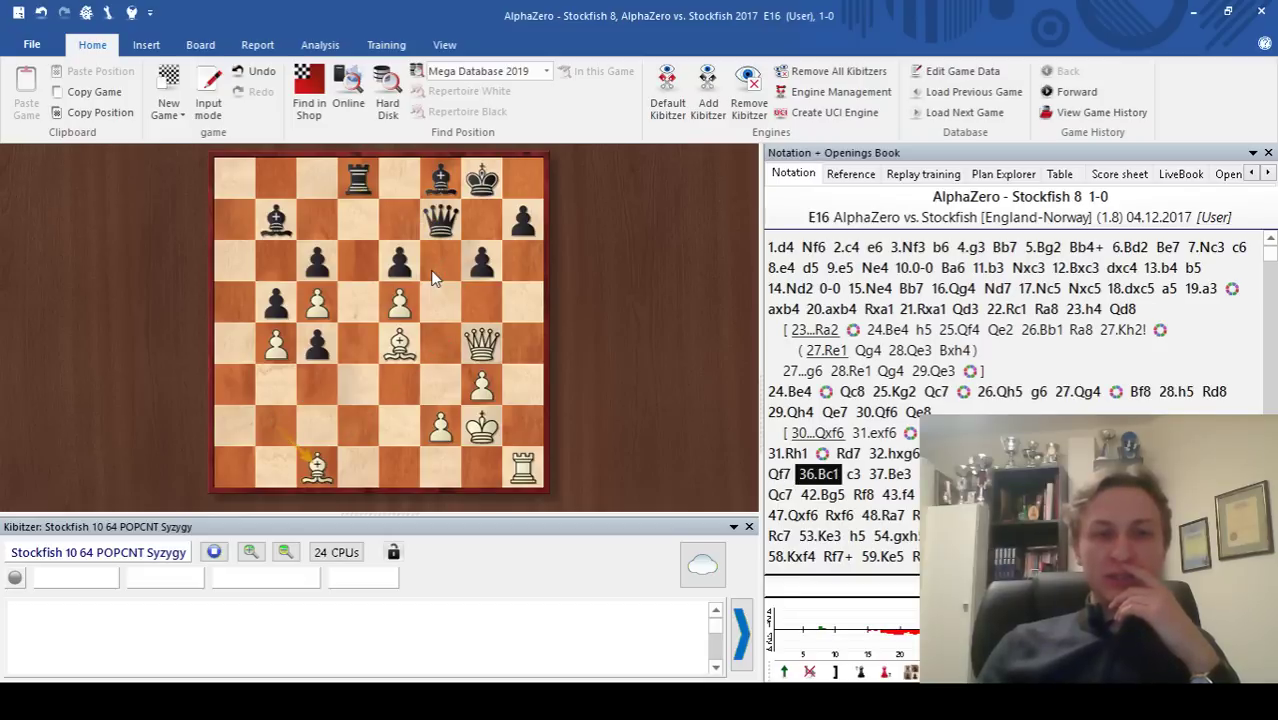
pyautogui.press('Right')
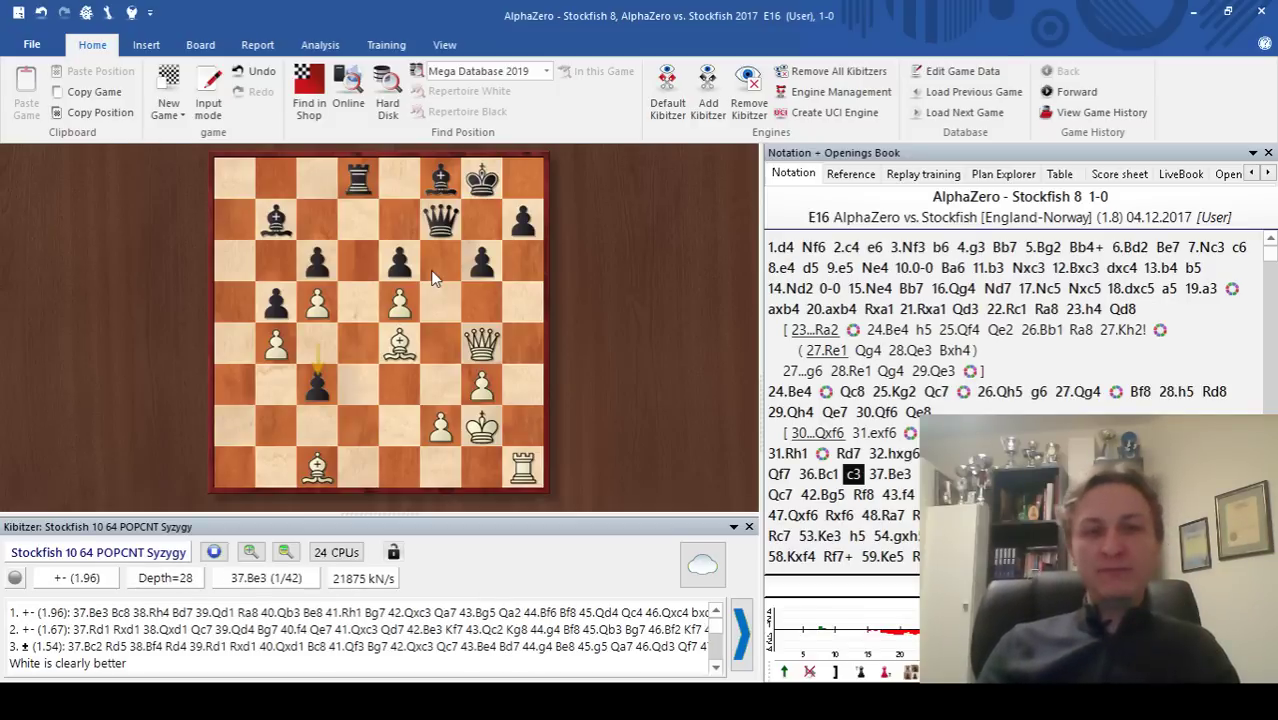
pyautogui.press('Right')
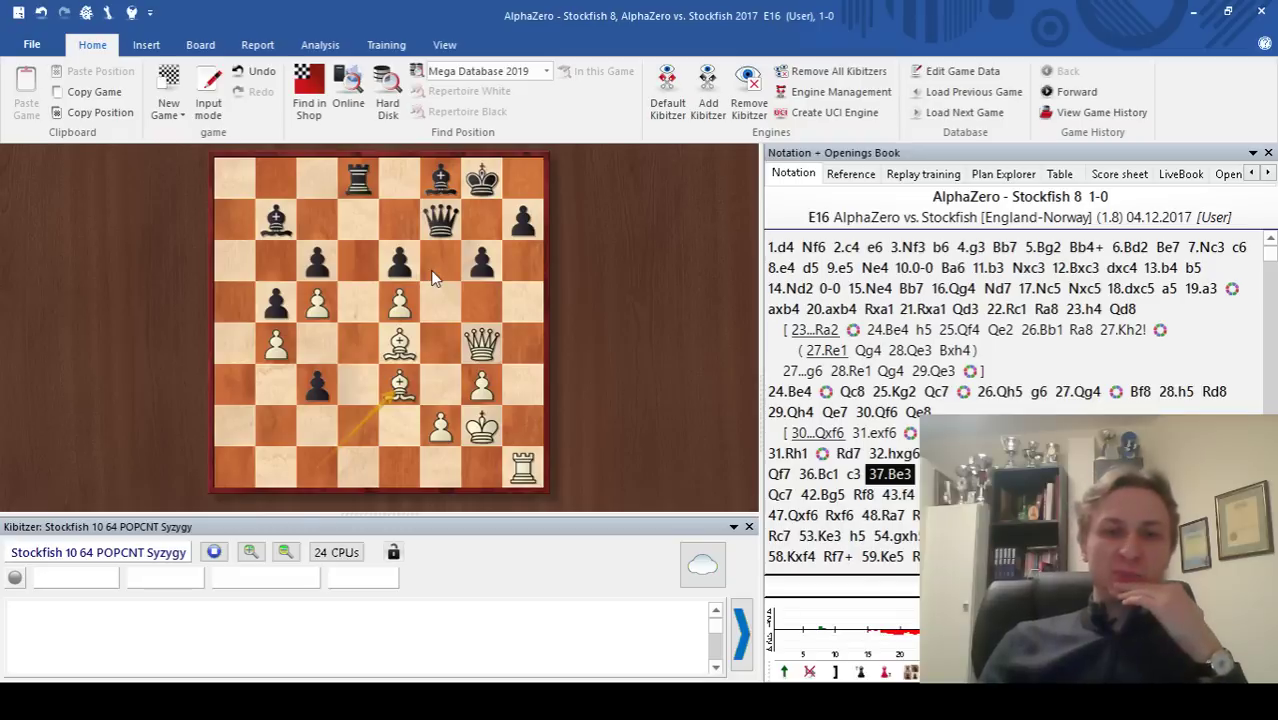
pyautogui.press('Right')
pyautogui.press('Right')
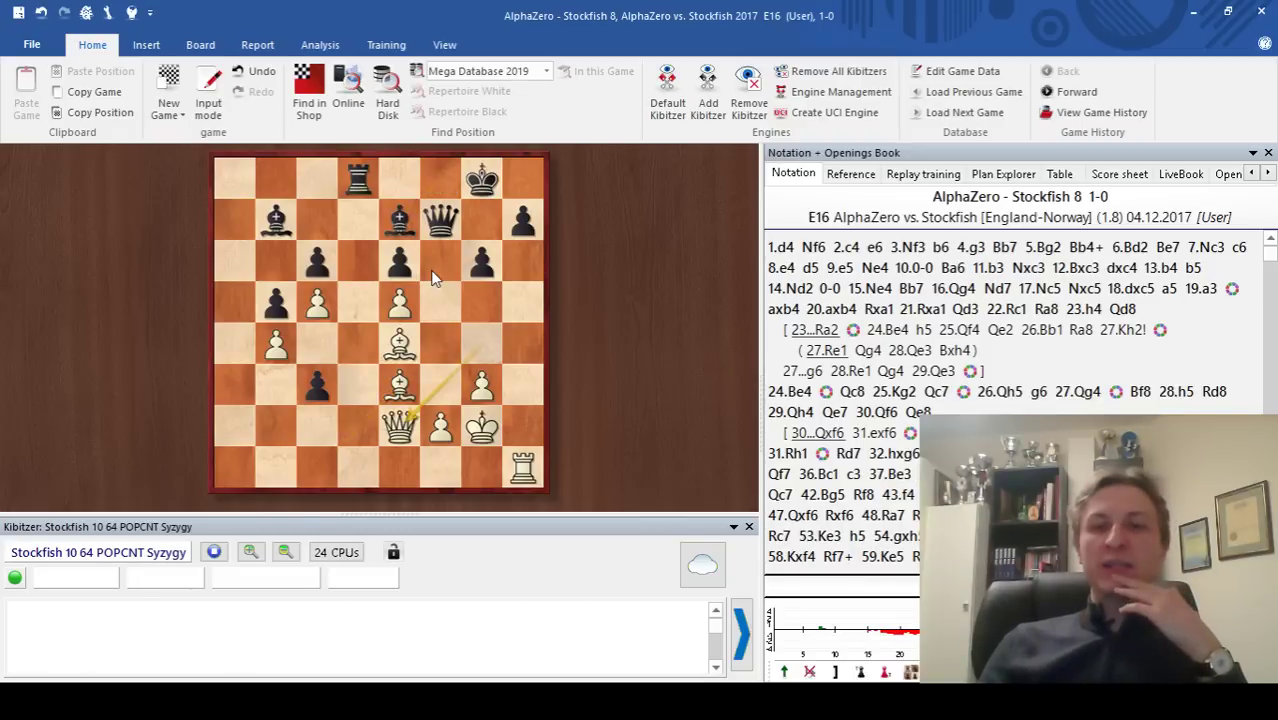
pyautogui.press('Right')
pyautogui.press('Right')
pyautogui.press('Right')
pyautogui.press('Right')
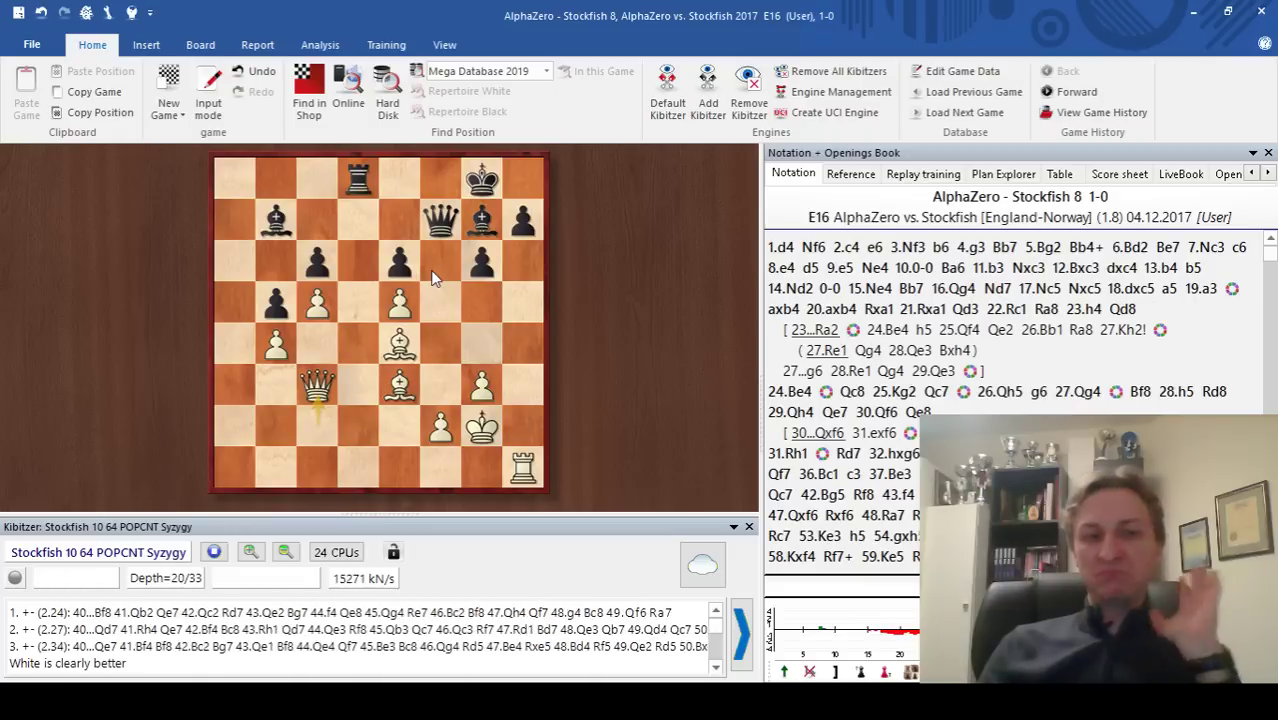
pyautogui.press('Right')
pyautogui.press('Right')
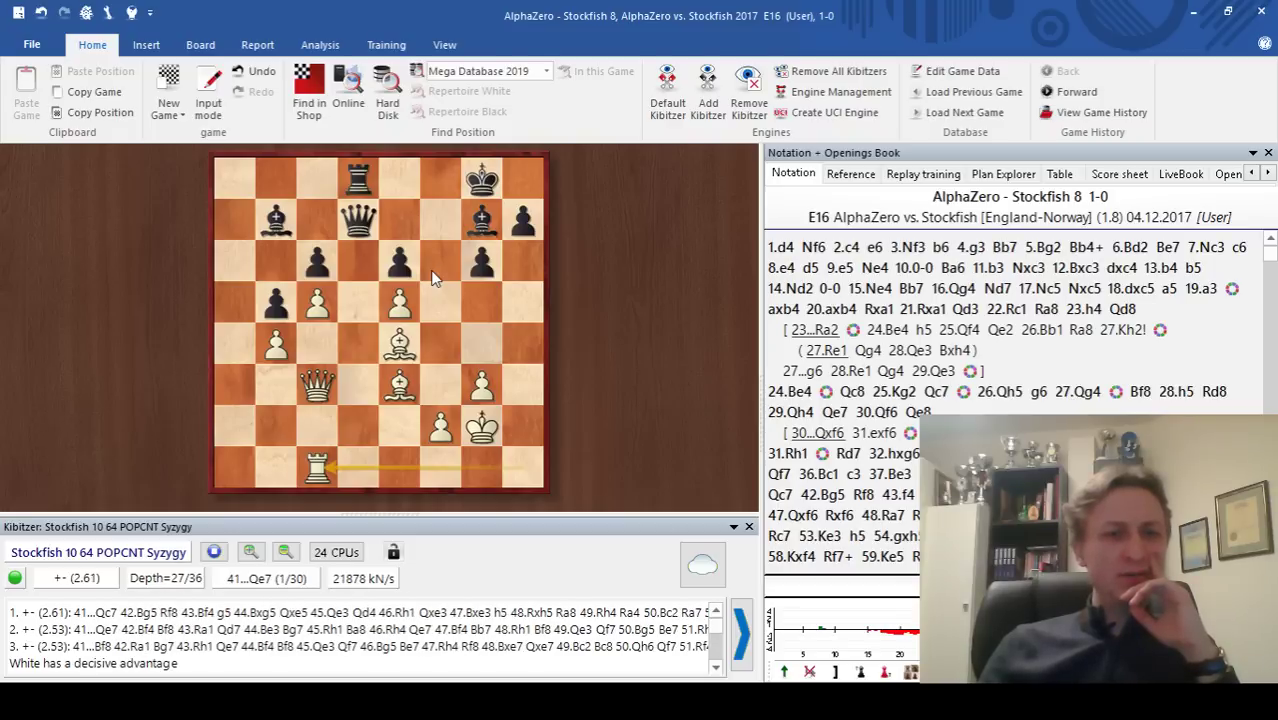
pyautogui.press('Left')
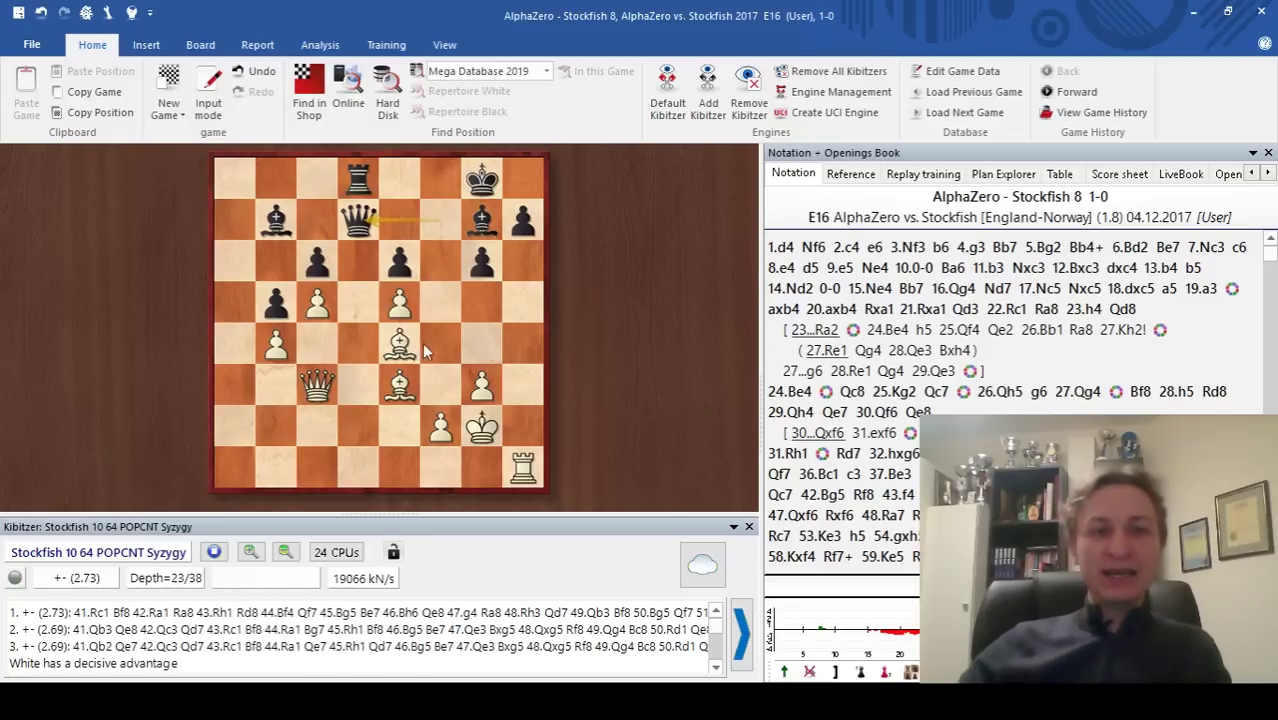
# - Enter the side variation 41.Bg5 Qd4, then take back the queen move
pyautogui.moveTo(399, 385); pyautogui.dragTo(481, 308)
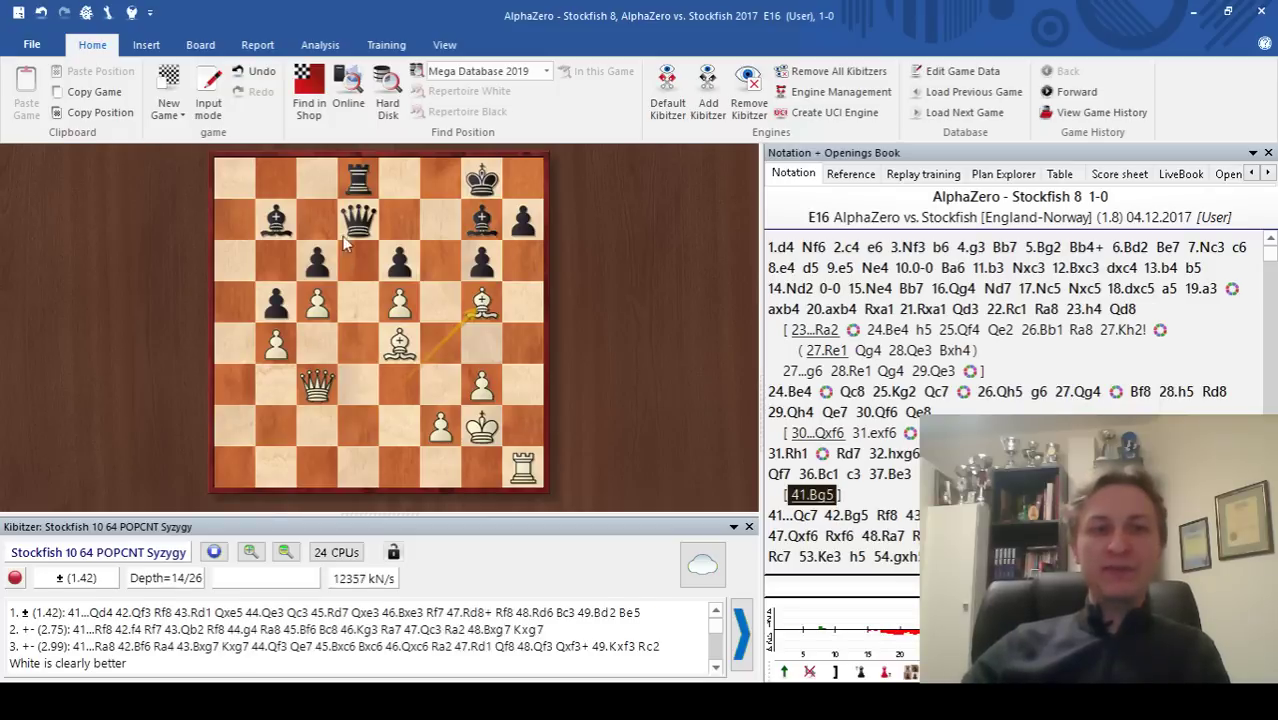
pyautogui.moveTo(358, 219); pyautogui.dragTo(352, 345)
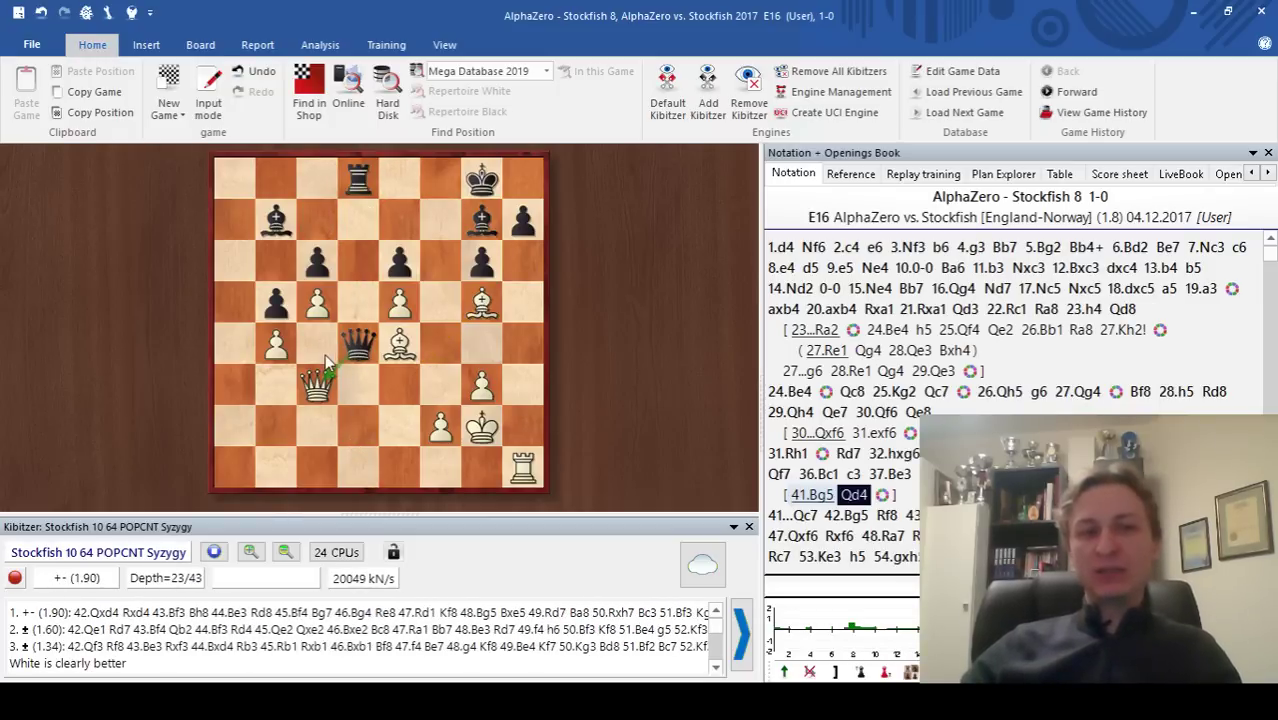
pyautogui.press('Left')
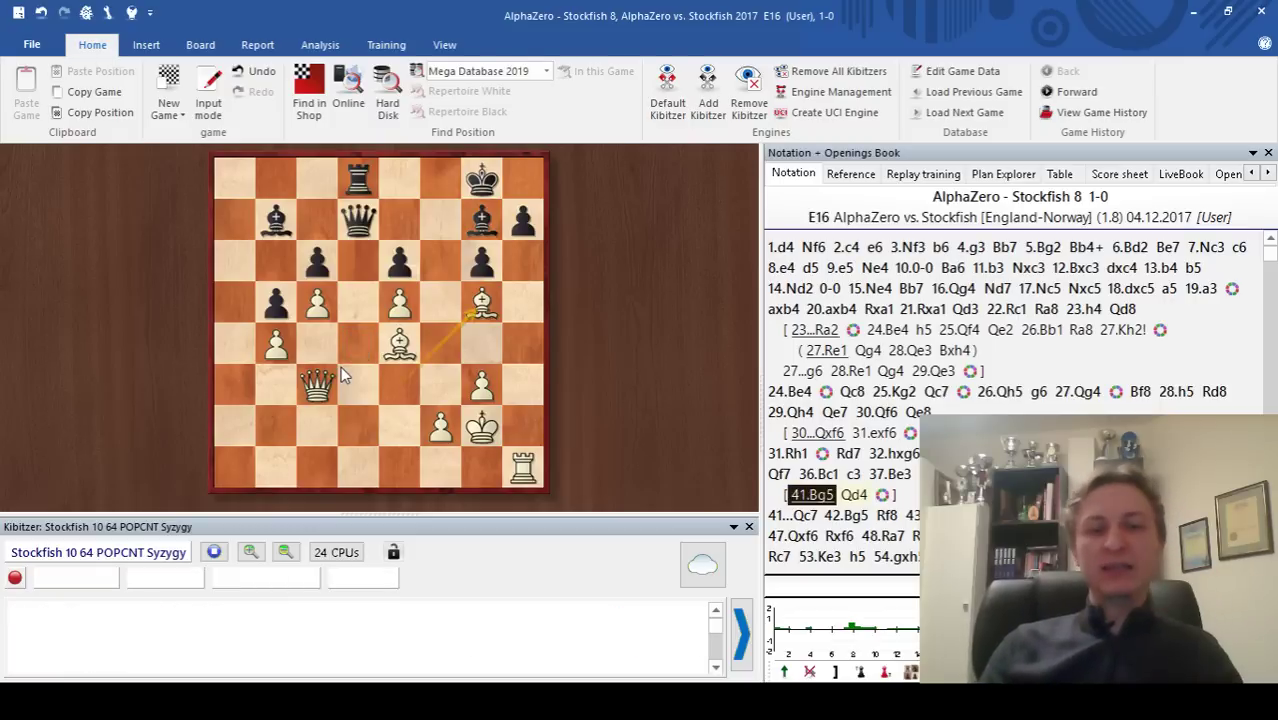
# - Return to the main line and advance through 41...Qc7 to 42.Bg5
pyautogui.press('Left')
pyautogui.press('Right')
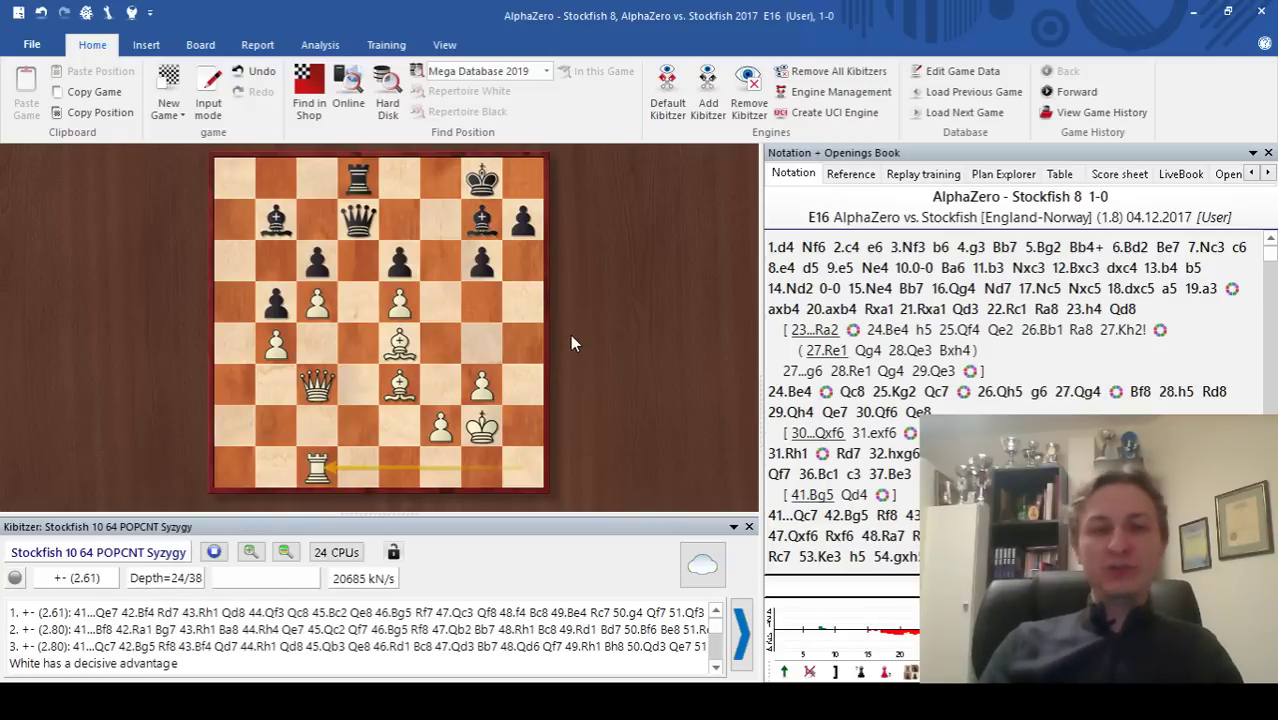
pyautogui.press('Right')
# - Replay 42.Bg5 and f4, the 47.Qxf6 Rxf6 queen trade and 48.Ra7, through to 53.Ke3
pyautogui.press('Right')
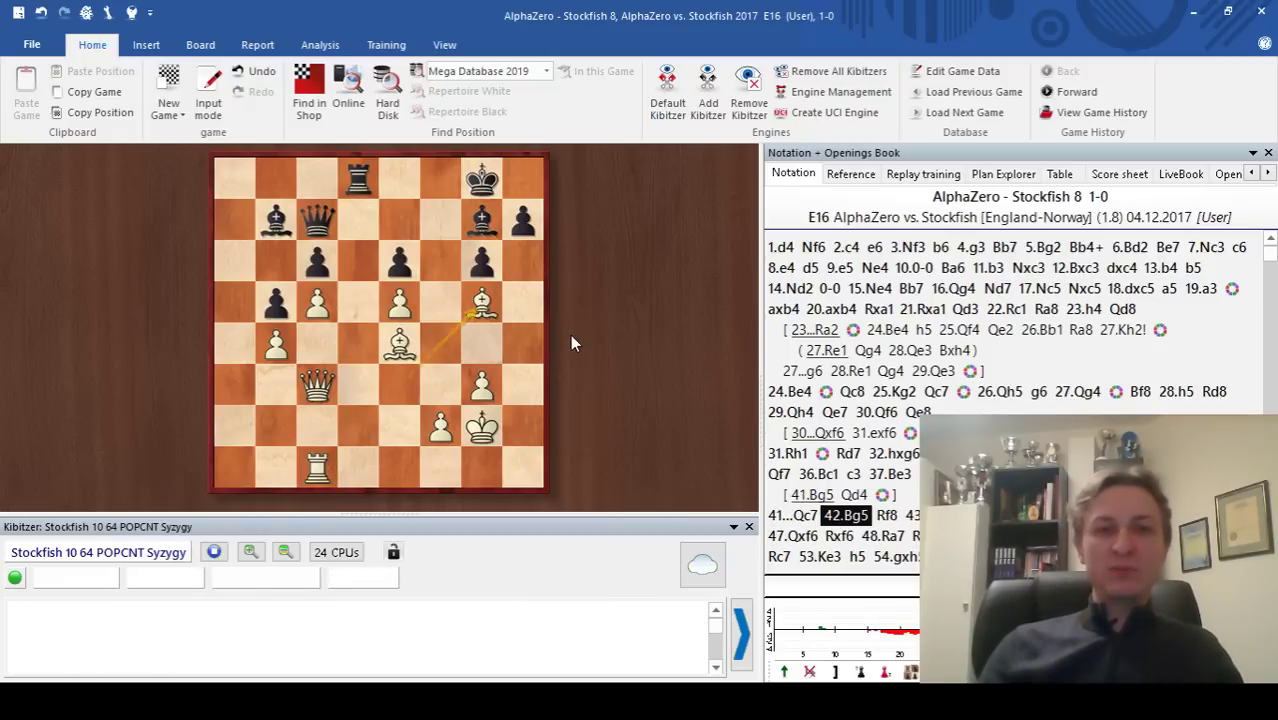
pyautogui.press('Right')
pyautogui.press('Right')
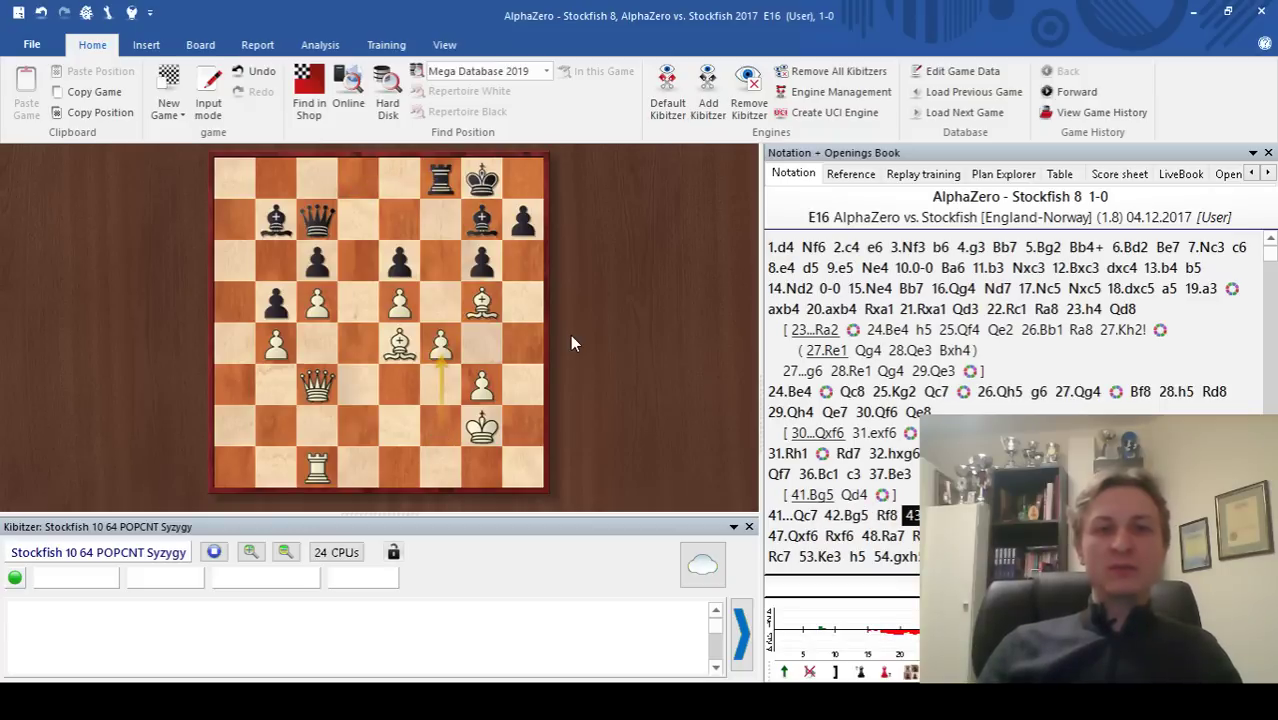
pyautogui.press('Right')
pyautogui.press('Right')
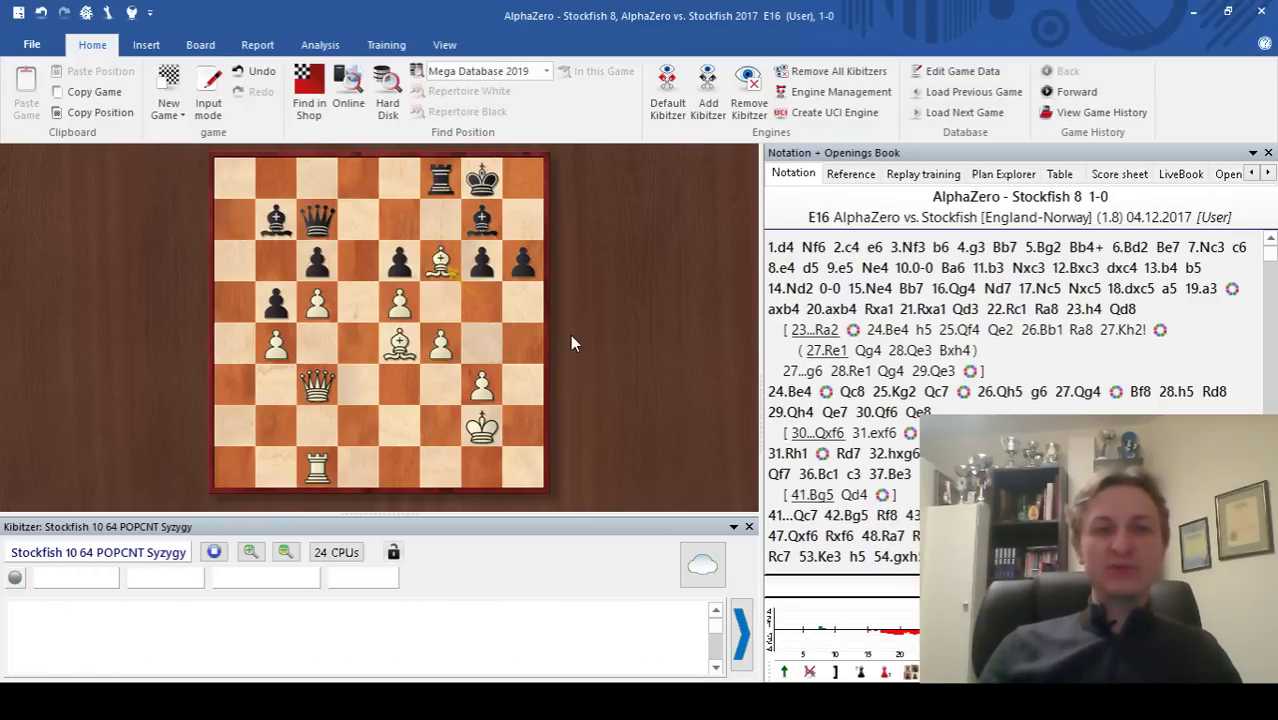
pyautogui.press('Right')
pyautogui.press('Right')
pyautogui.press('Right')
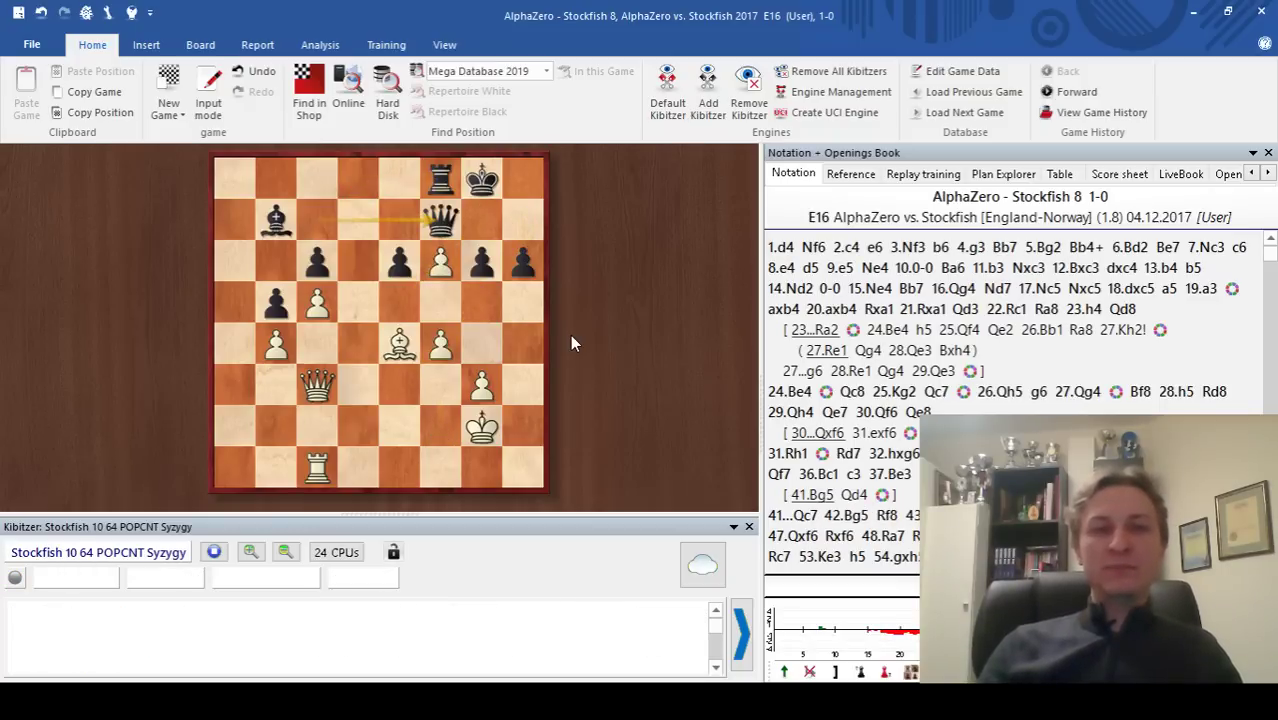
pyautogui.press('Right')
pyautogui.press('Right')
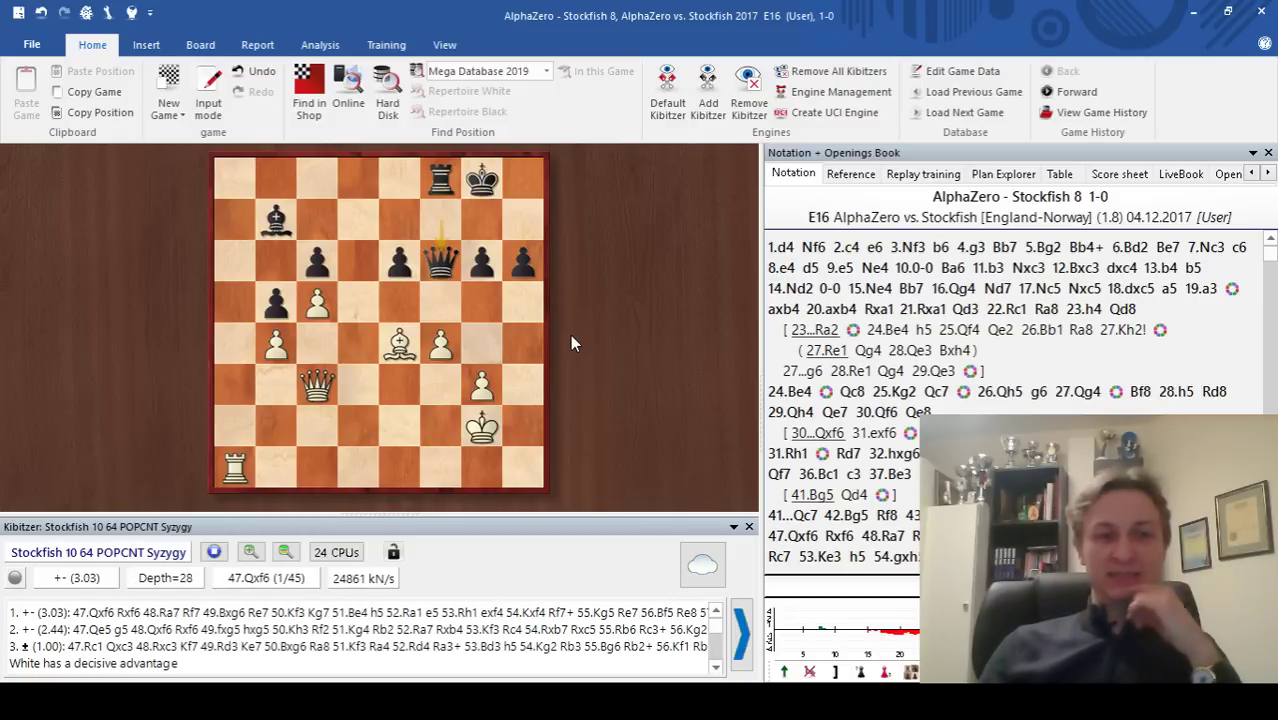
pyautogui.press('Right')
pyautogui.press('Right')
pyautogui.press('Right')
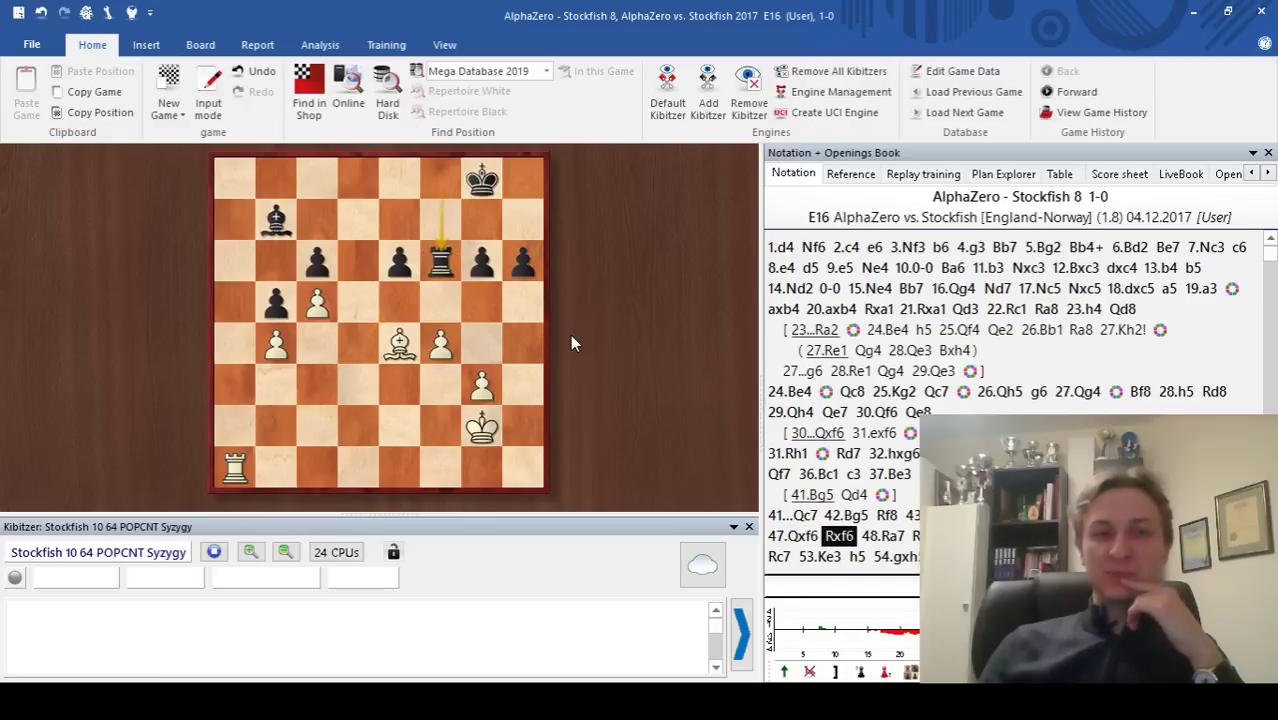
pyautogui.press('Right')
pyautogui.press('Right')
pyautogui.press('Right')
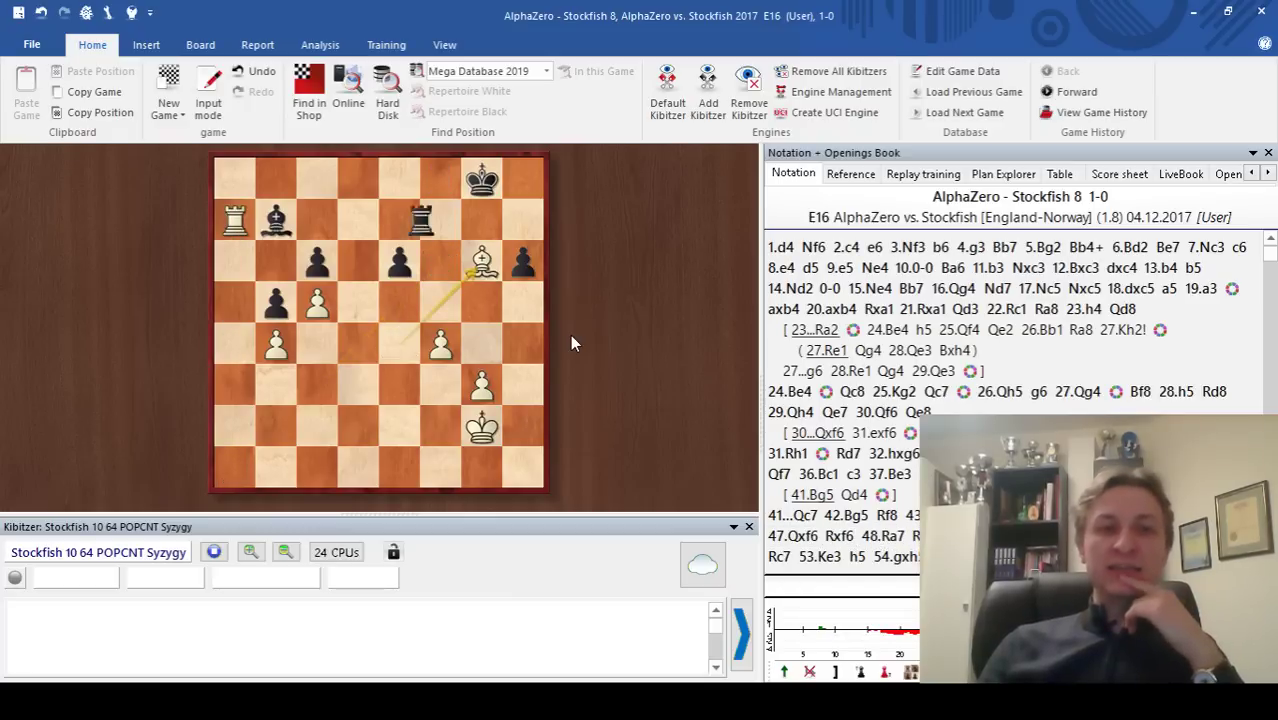
pyautogui.press('Right')
pyautogui.press('Right')
pyautogui.press('Right')
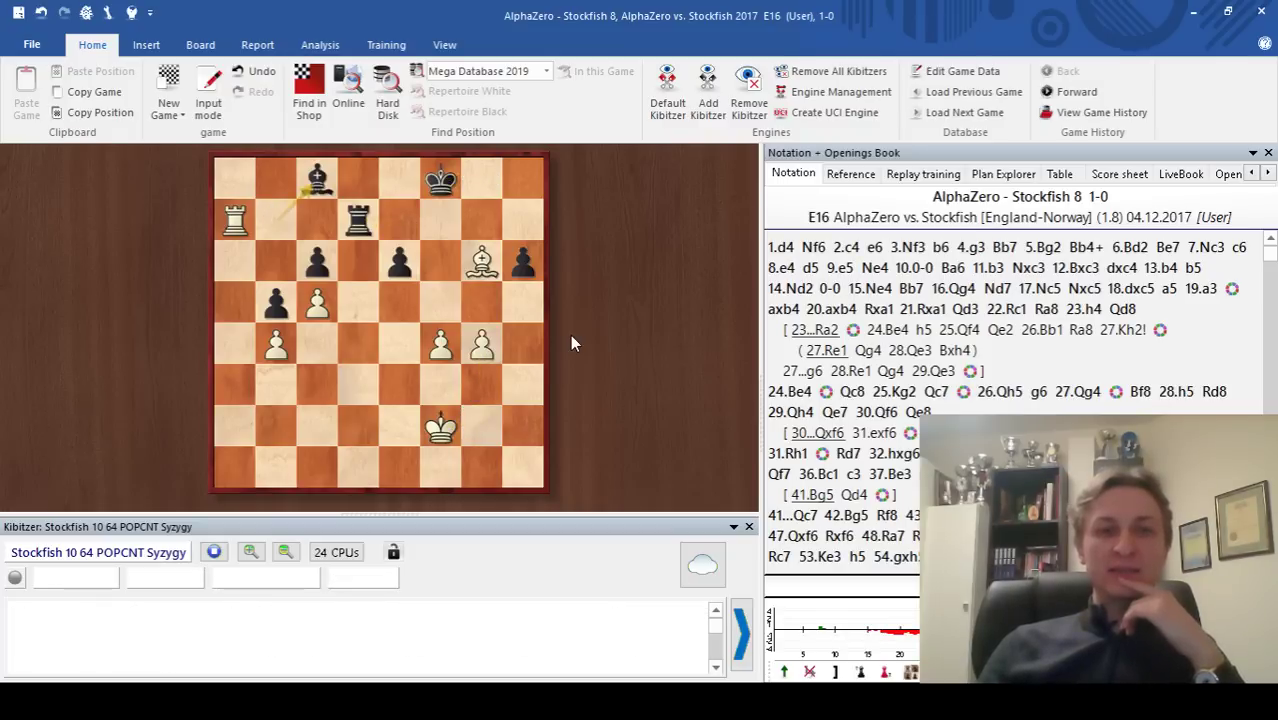
pyautogui.press('Right')
pyautogui.press('Right')
pyautogui.press('Right')
pyautogui.press('Right')
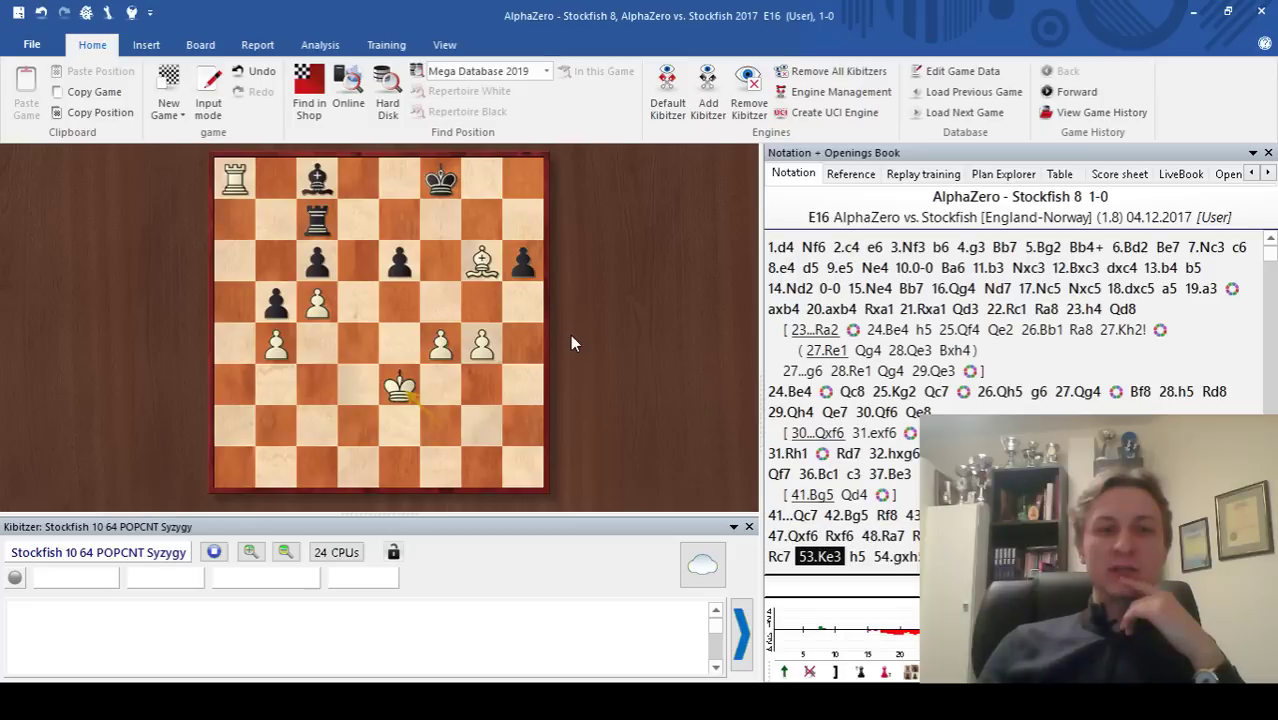
pyautogui.press('Right')
pyautogui.press('Right')
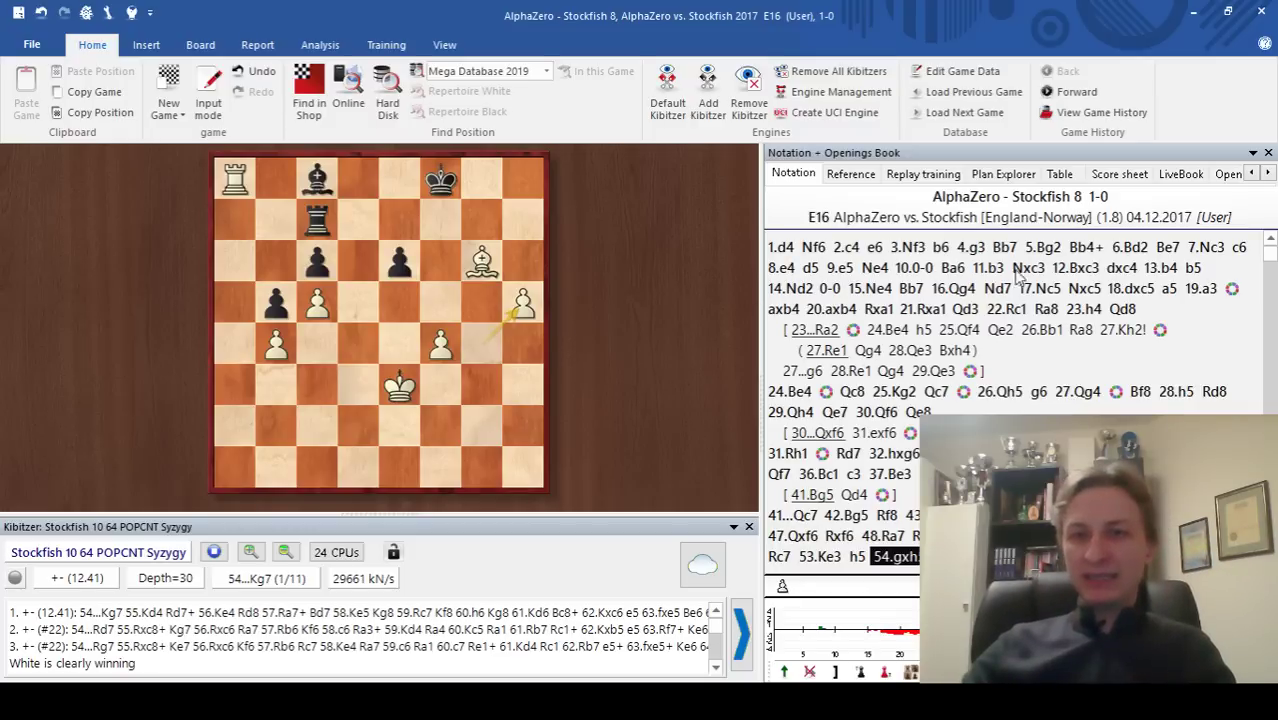
# - Return to 11...Nxc3, step through 12.Bxc3 dxc4, and draw an arrow from c6 to f3
pyautogui.click(1024, 268)
pyautogui.press('Right')
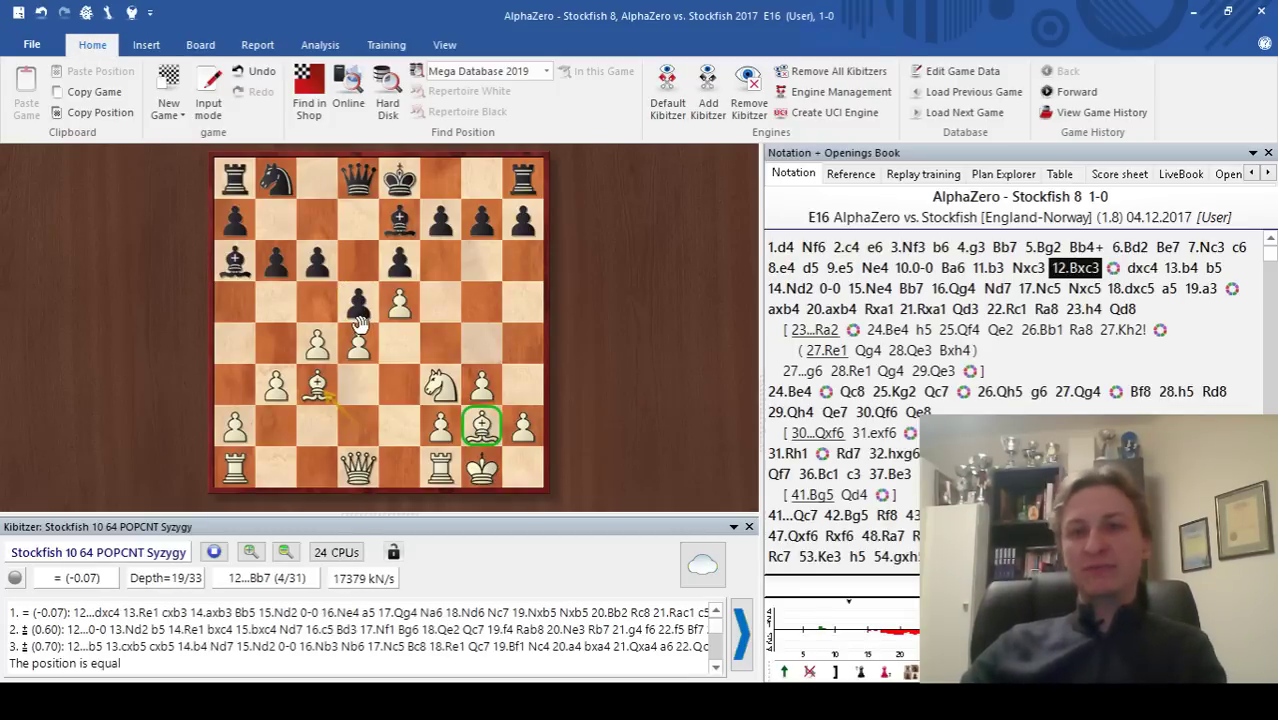
pyautogui.press('Right')
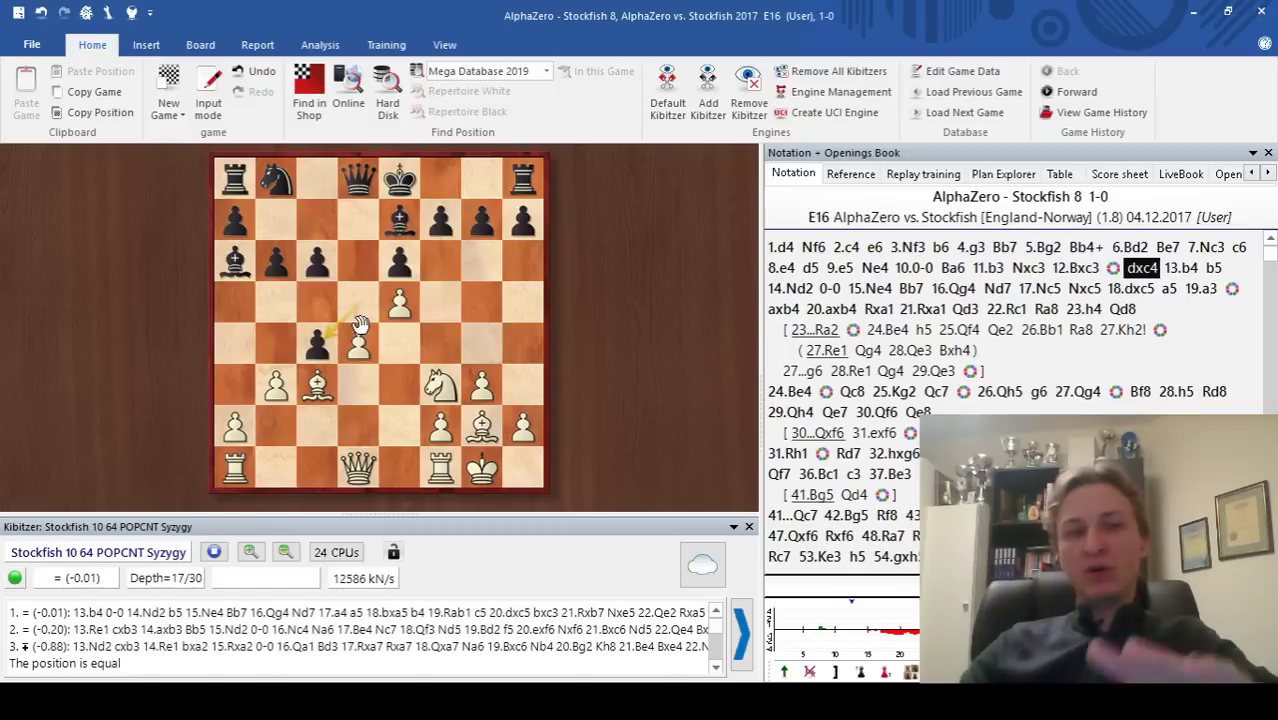
pyautogui.moveTo(311, 270); pyautogui.dragTo(440, 382)
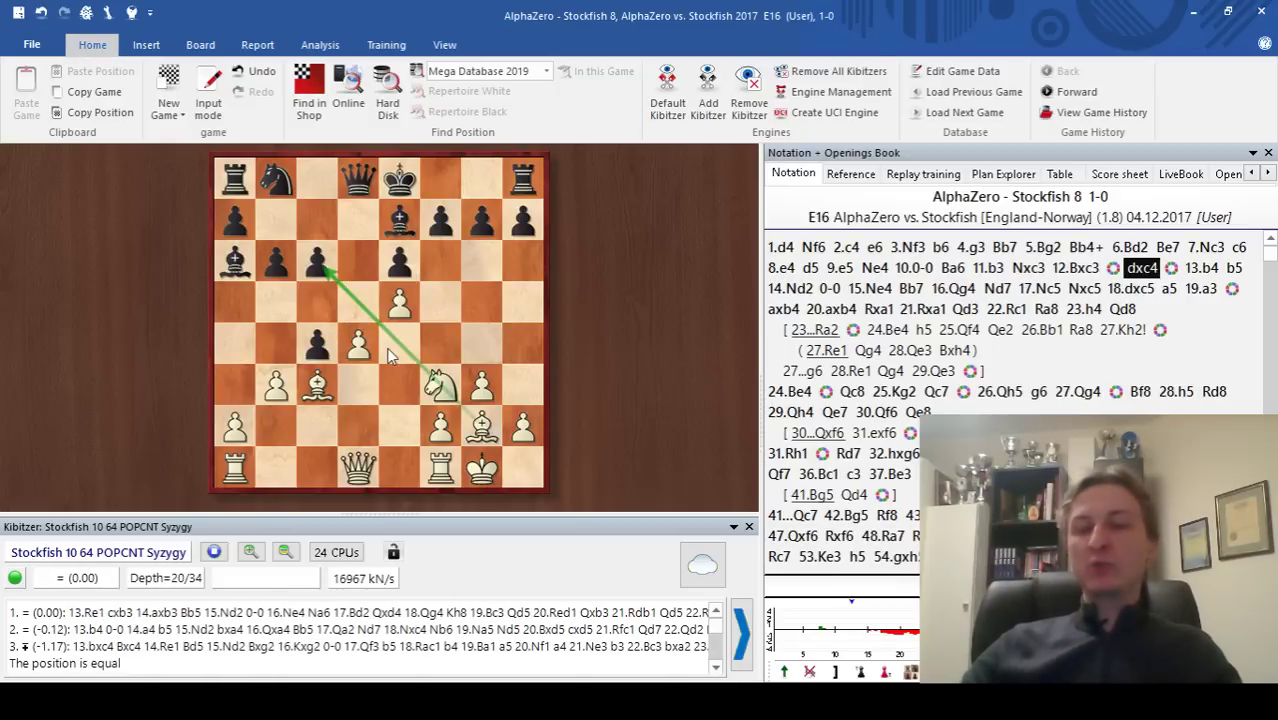
# - Replay the main line from 13.b4 through 22.Rc1 and 24.Be4 to 26.Qh5
pyautogui.press('Right')
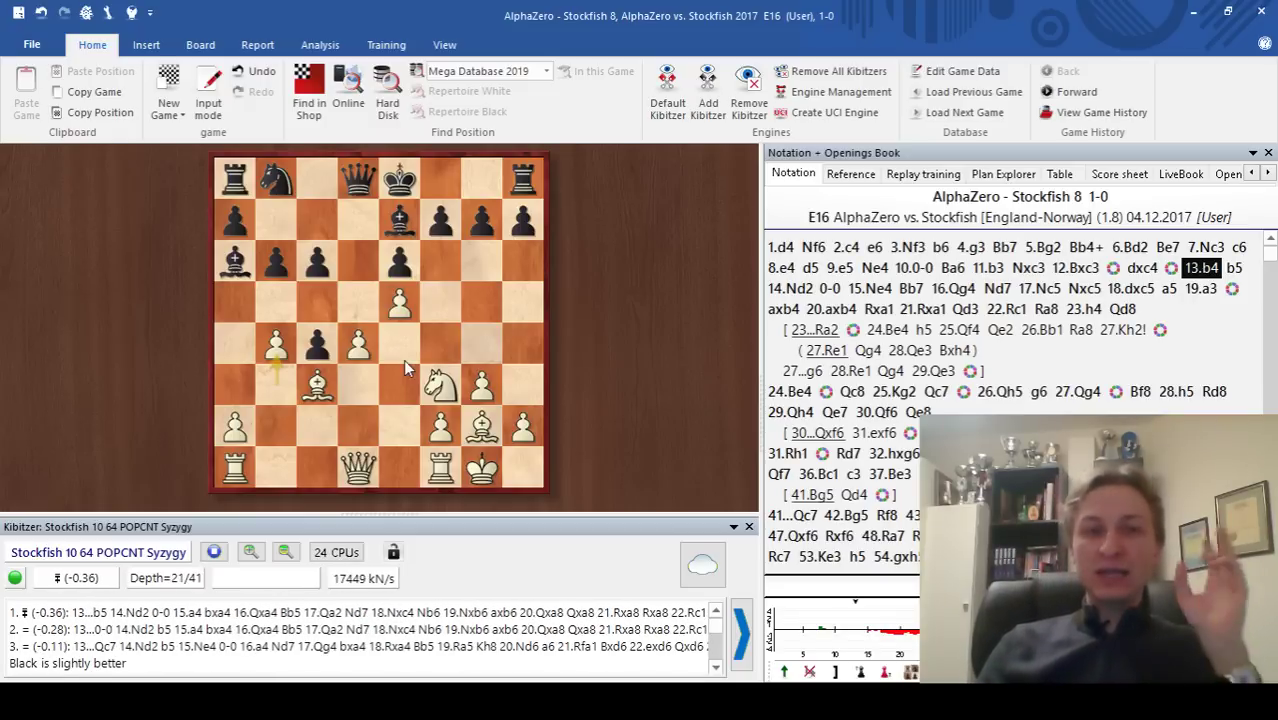
pyautogui.press('Right')
pyautogui.press('Right')
pyautogui.press('Right')
pyautogui.press('Right')
pyautogui.press('Right')
pyautogui.press('Right')
pyautogui.press('Right')
pyautogui.press('Right')
pyautogui.press('Right')
pyautogui.press('Right')
pyautogui.press('Right')
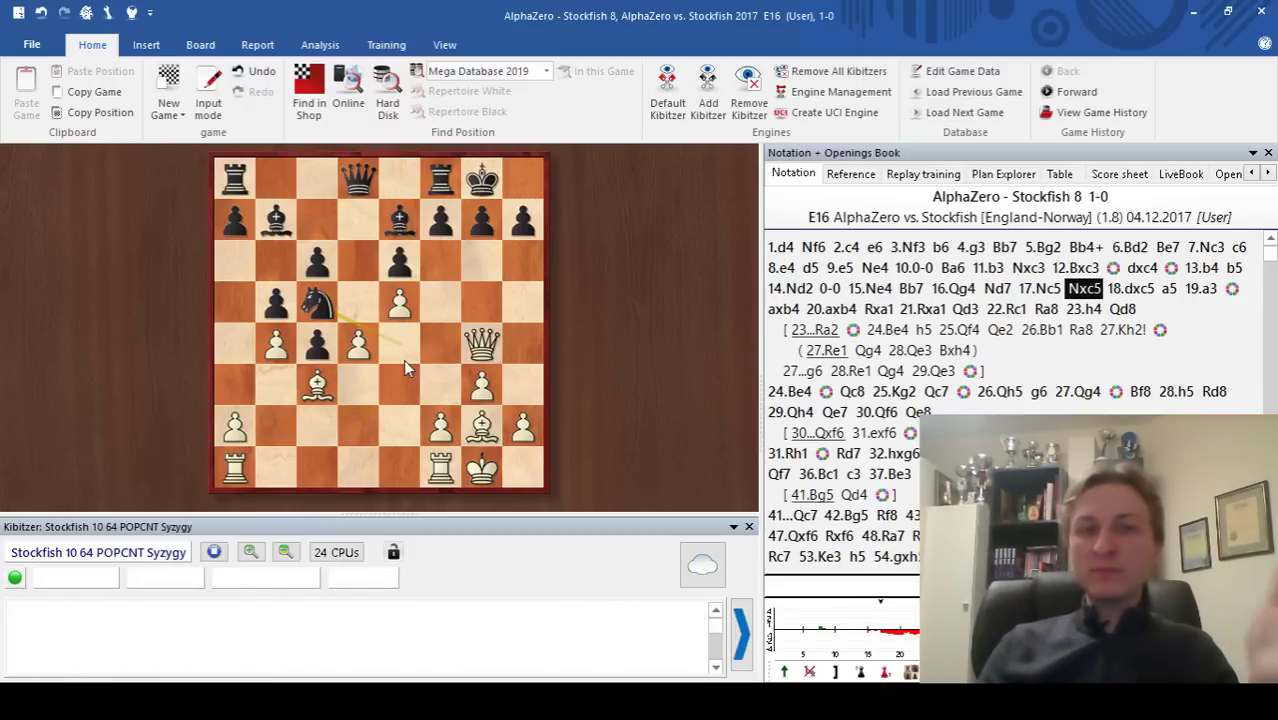
pyautogui.press('Right')
pyautogui.press('Right')
pyautogui.press('Right')
pyautogui.press('Right')
pyautogui.press('Right')
pyautogui.press('Right')
pyautogui.press('Right')
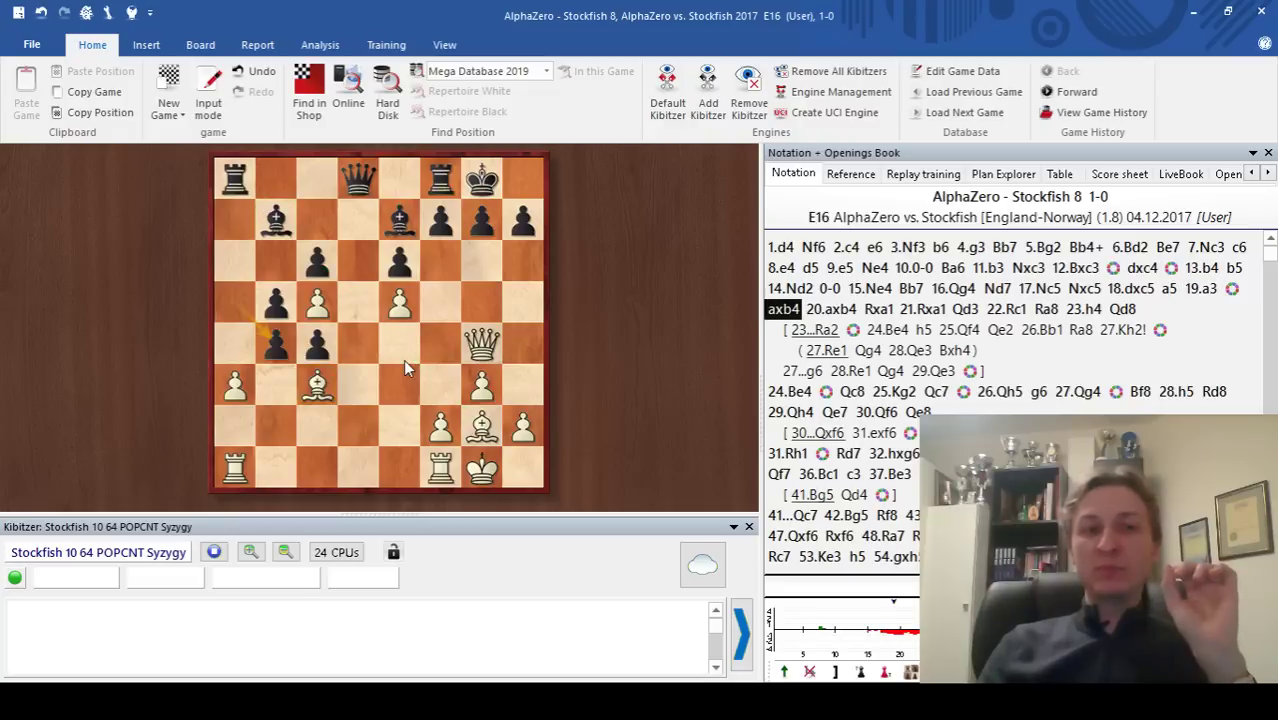
pyautogui.press('Right')
pyautogui.press('Right')
pyautogui.press('Right')
pyautogui.press('Right')
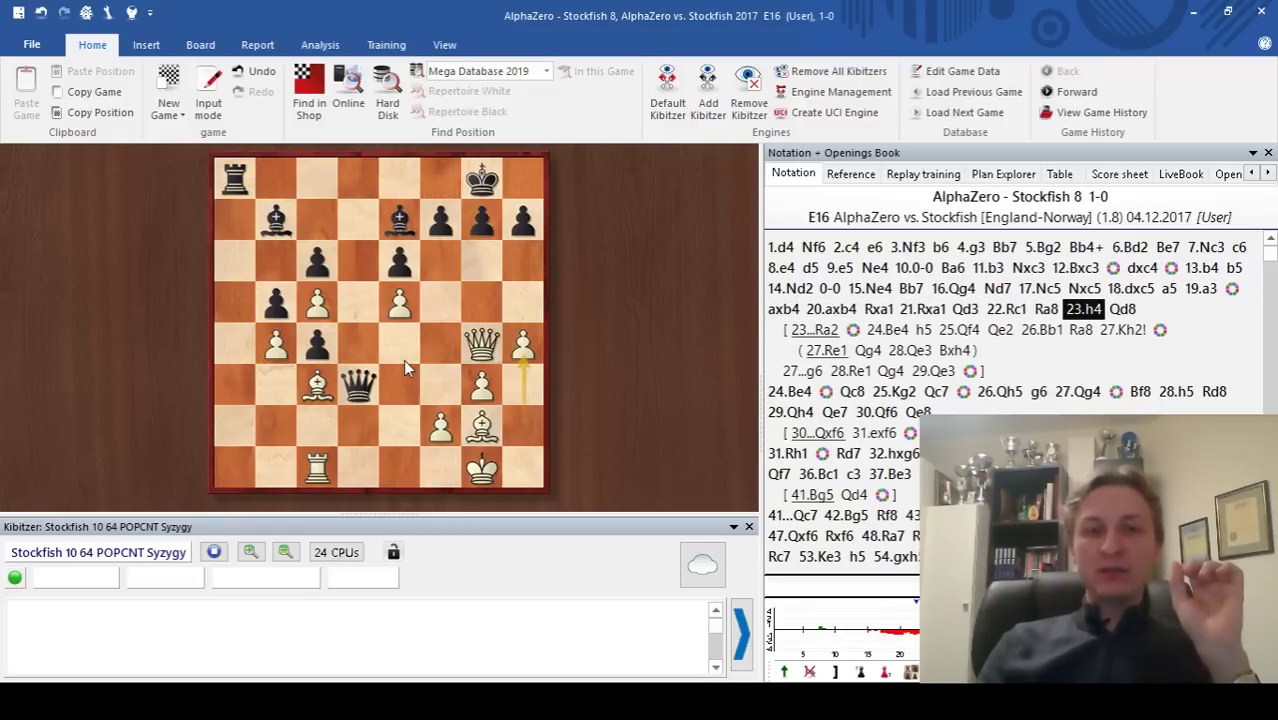
pyautogui.press('Right')
pyautogui.press('Right')
pyautogui.press('Right')
pyautogui.press('Right')
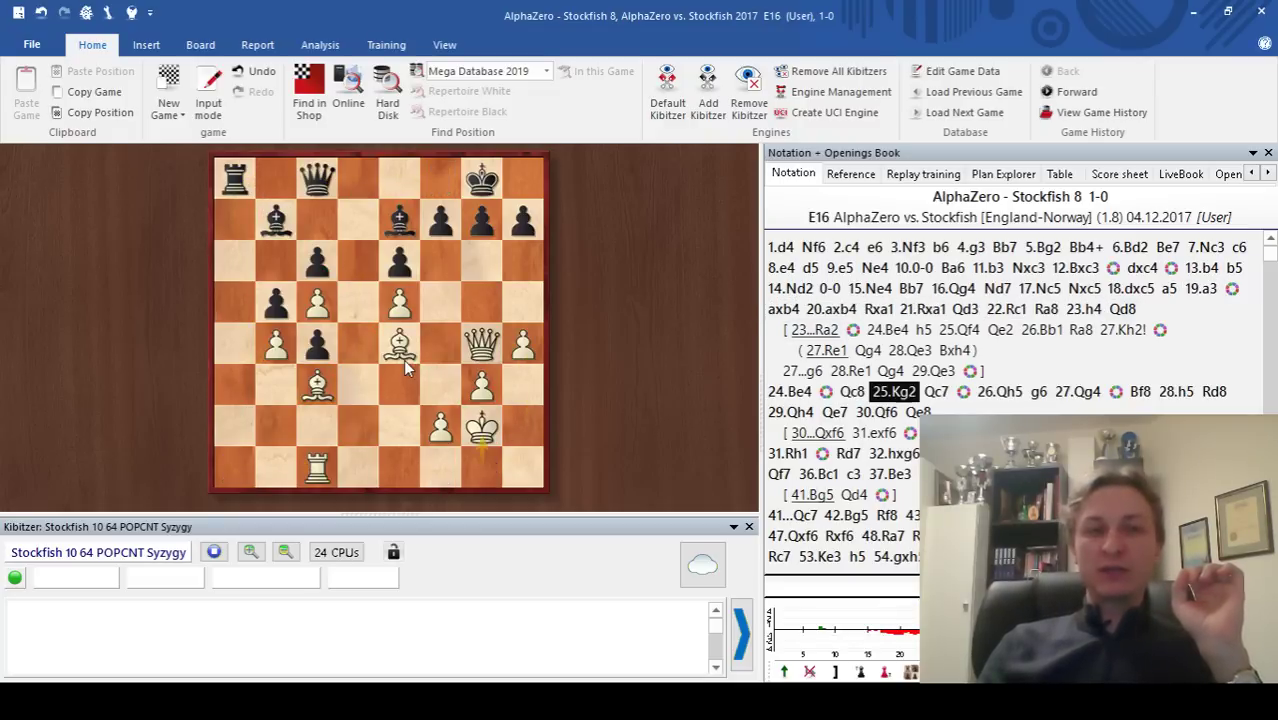
# - Continue through 30.Qf6 and the g6 recaptures, play Qg4, and reach 35.Bb2
pyautogui.press('Right')
pyautogui.press('Right')
pyautogui.press('Right')
pyautogui.press('Right')
pyautogui.press('Right')
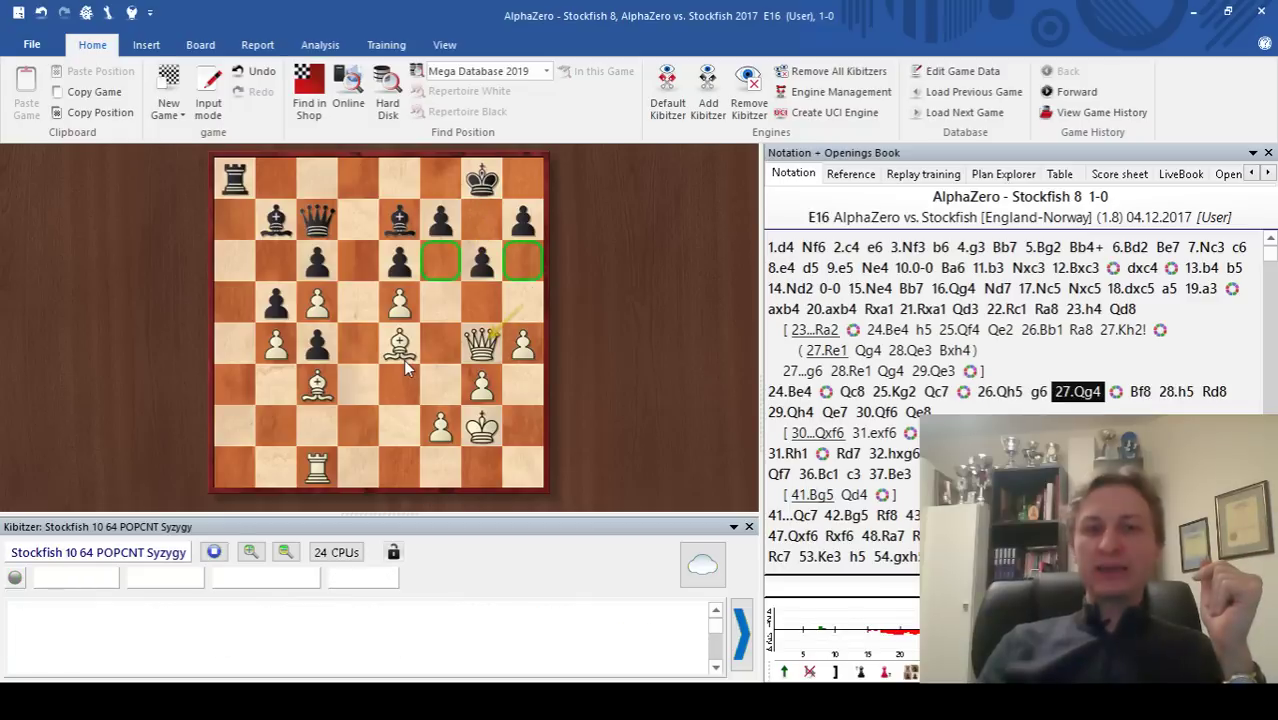
pyautogui.press('Right')
pyautogui.press('Right')
pyautogui.press('Right')
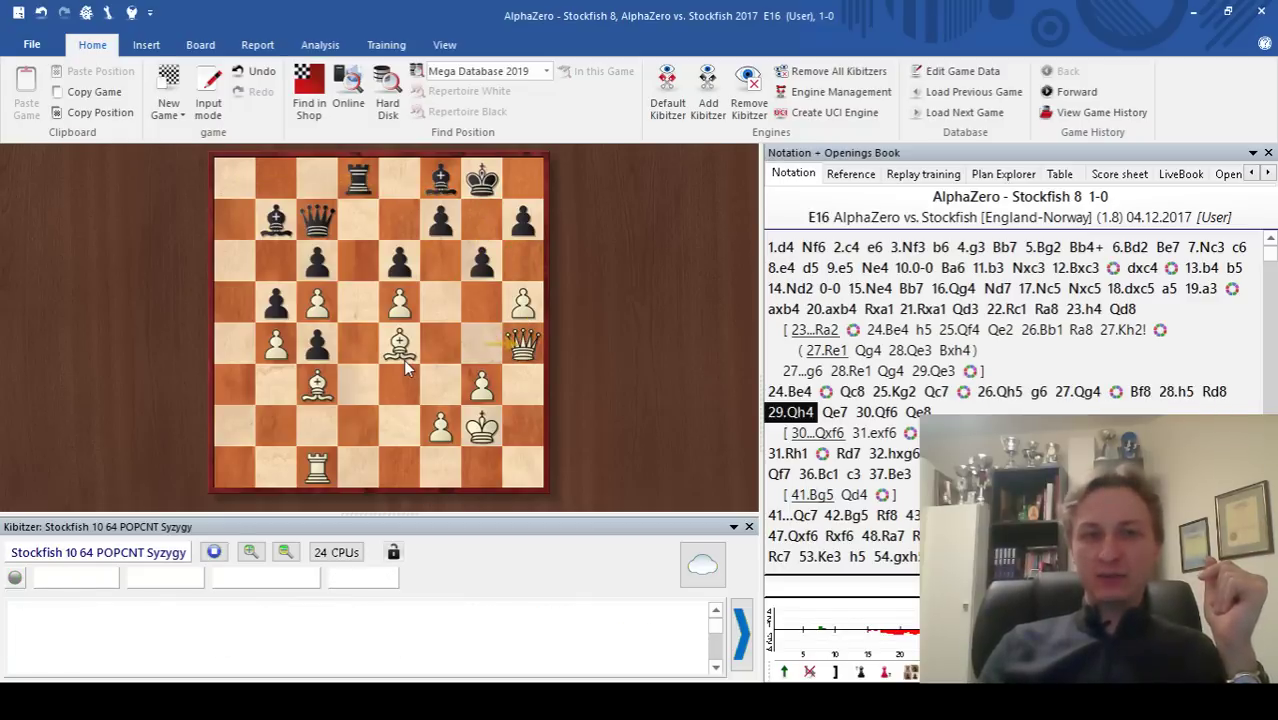
pyautogui.press('Right')
pyautogui.press('Right')
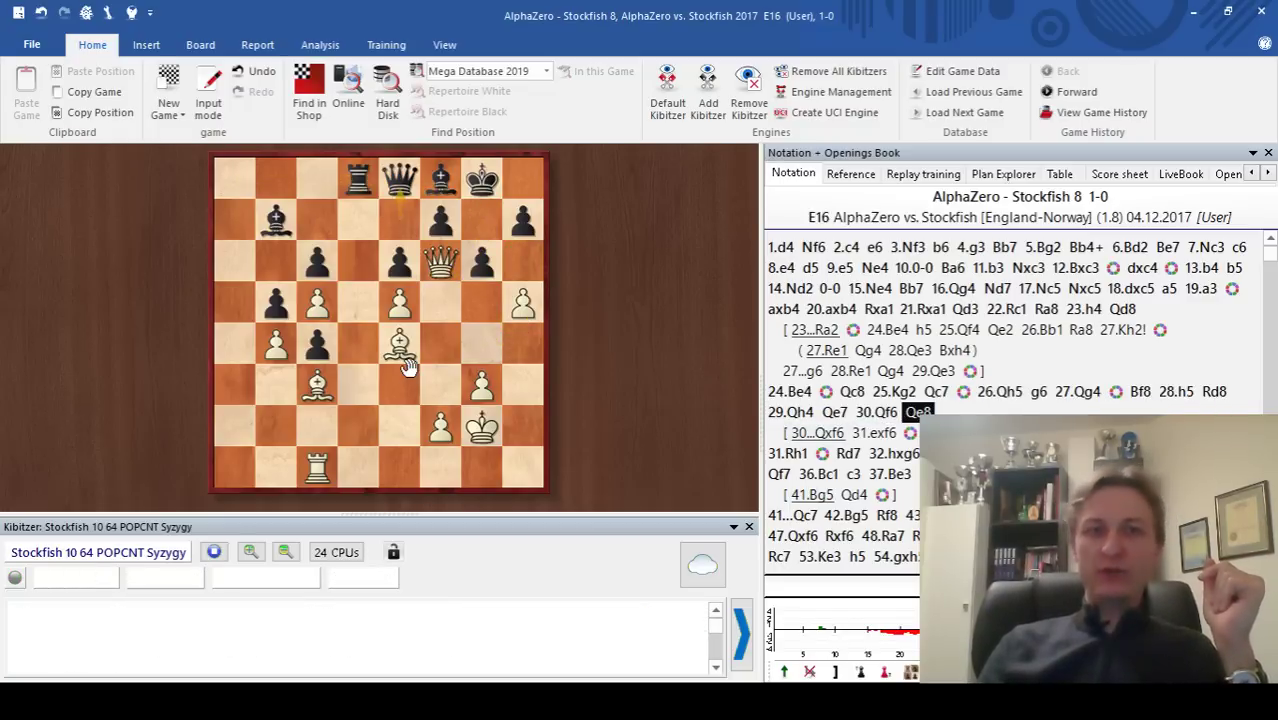
pyautogui.press('Right')
pyautogui.press('Right')
pyautogui.press('Right')
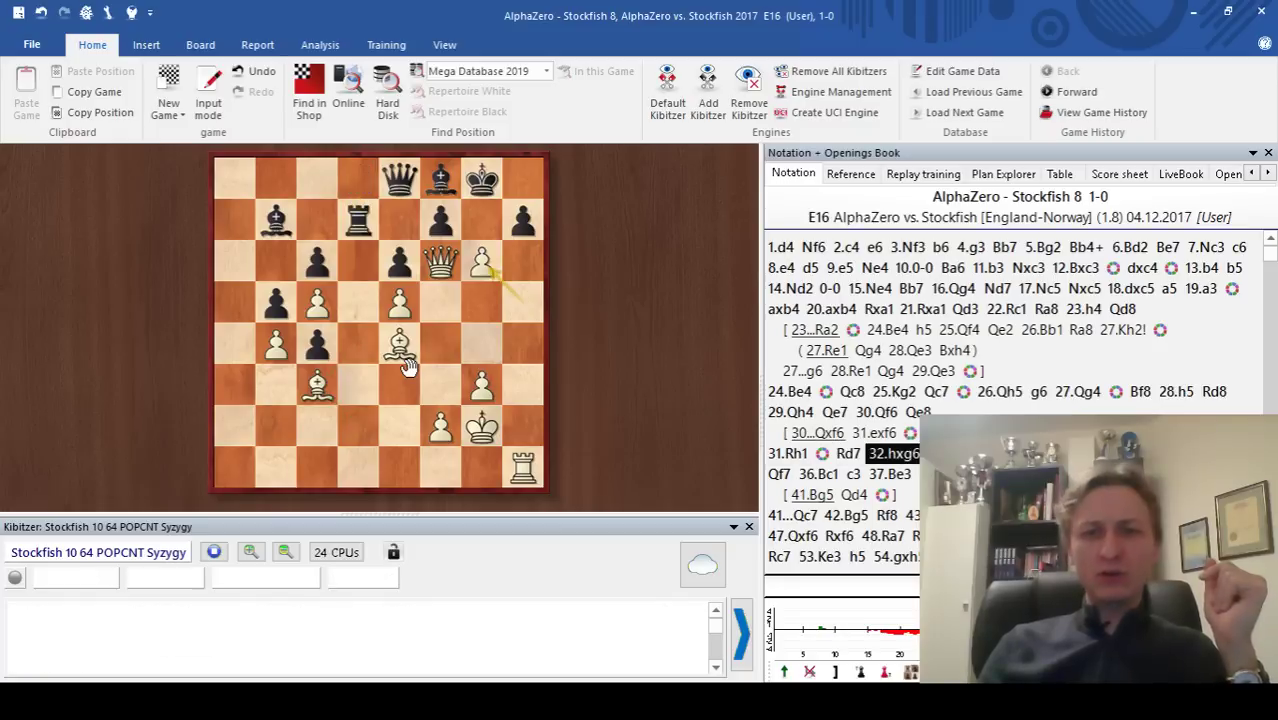
pyautogui.press('Right')
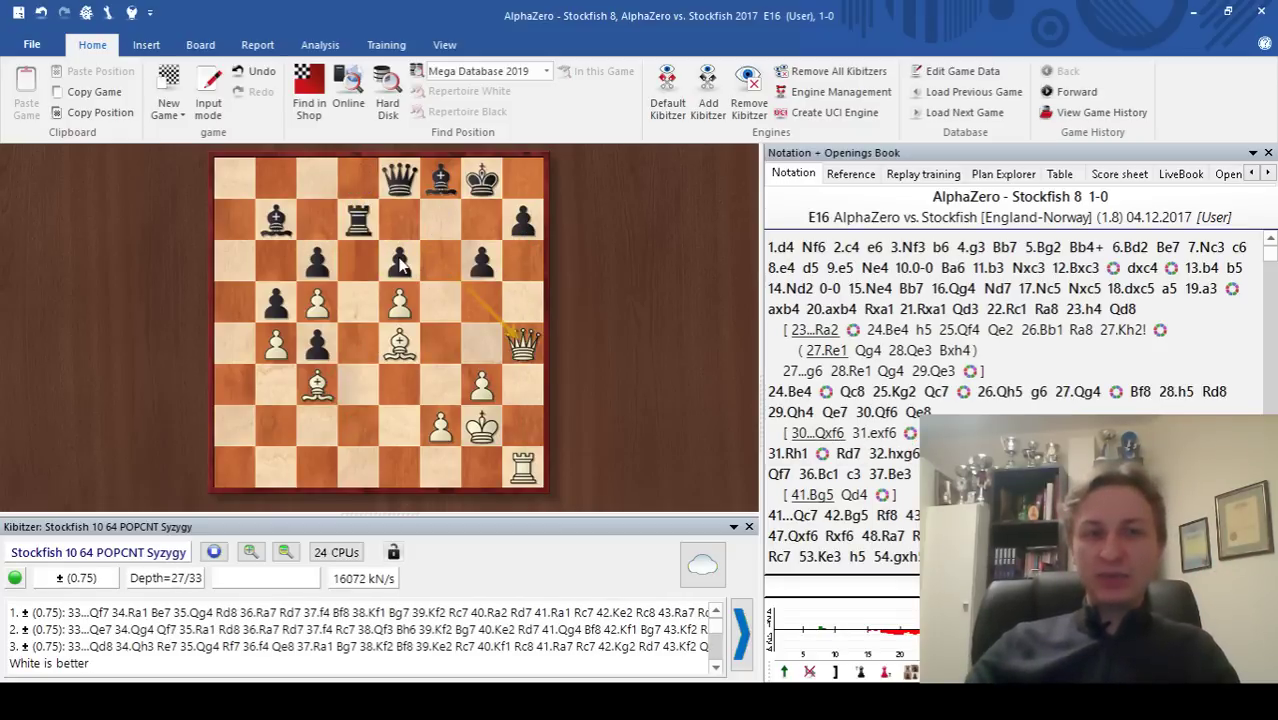
pyautogui.click(482, 345)
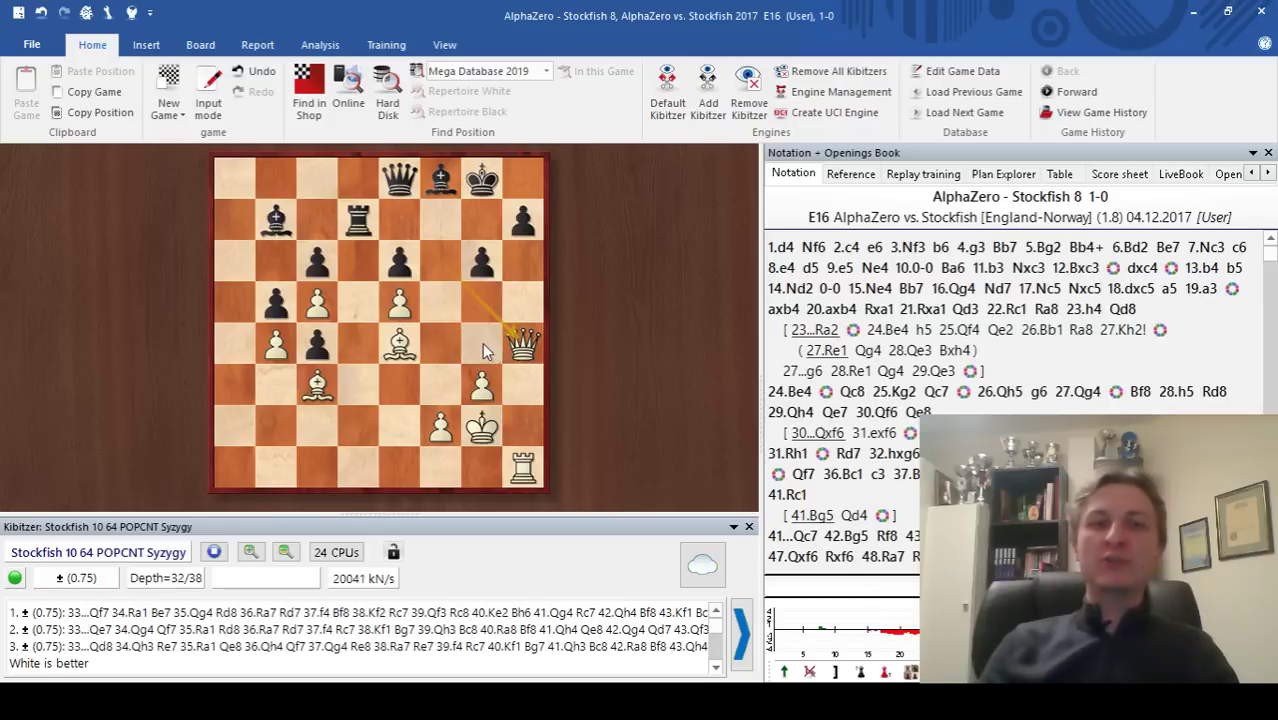
pyautogui.press('Right')
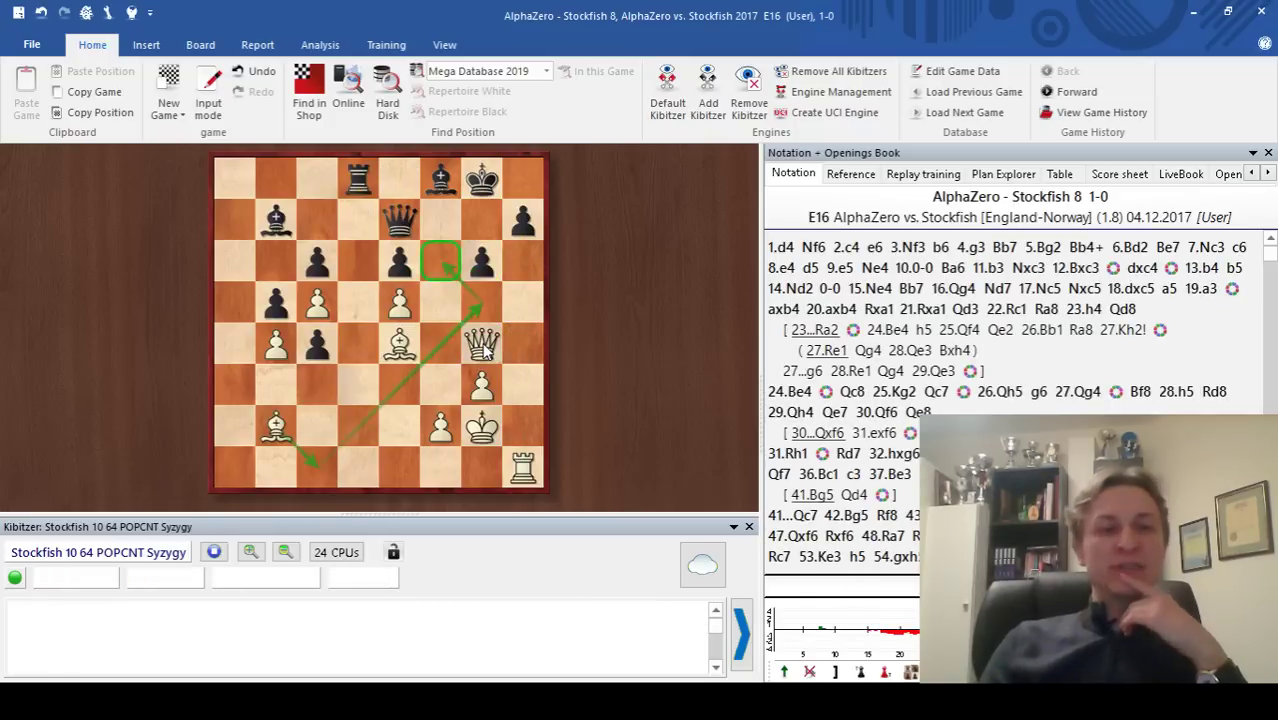